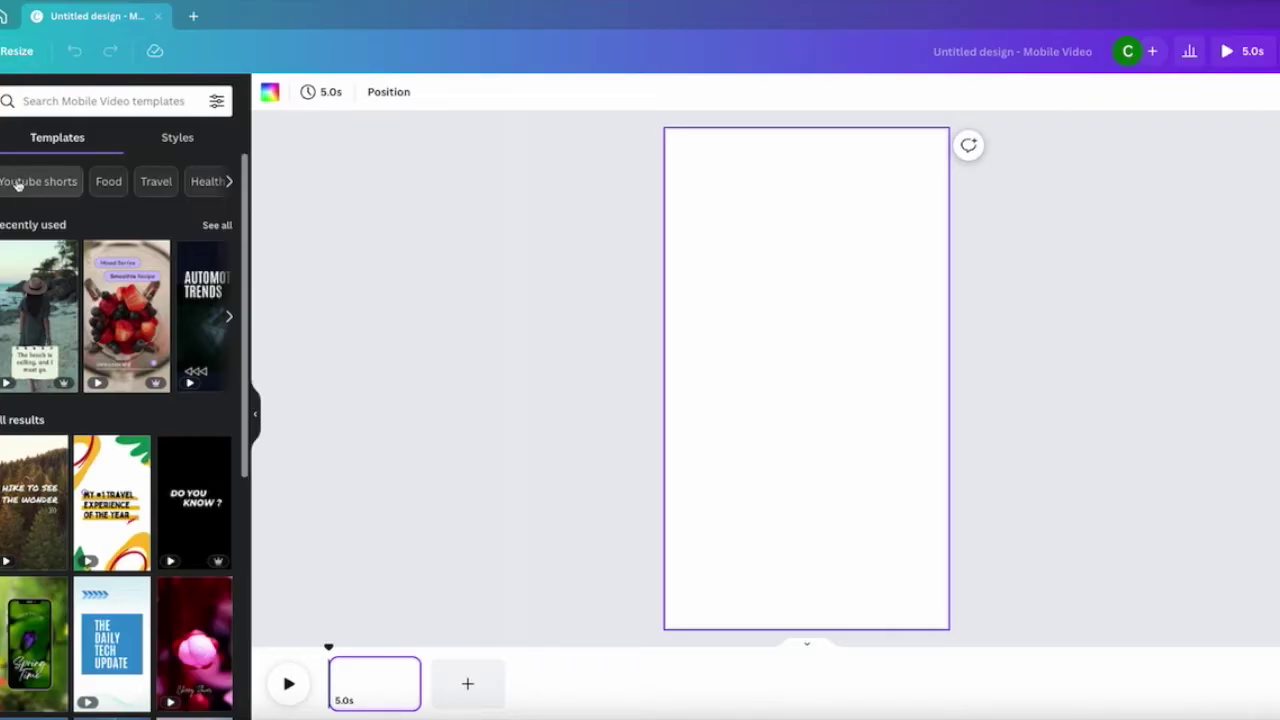
Step: Check the recently used templates for styles, then clear the recently used search
{"action": "left_click", "coordinate": [229, 226]}
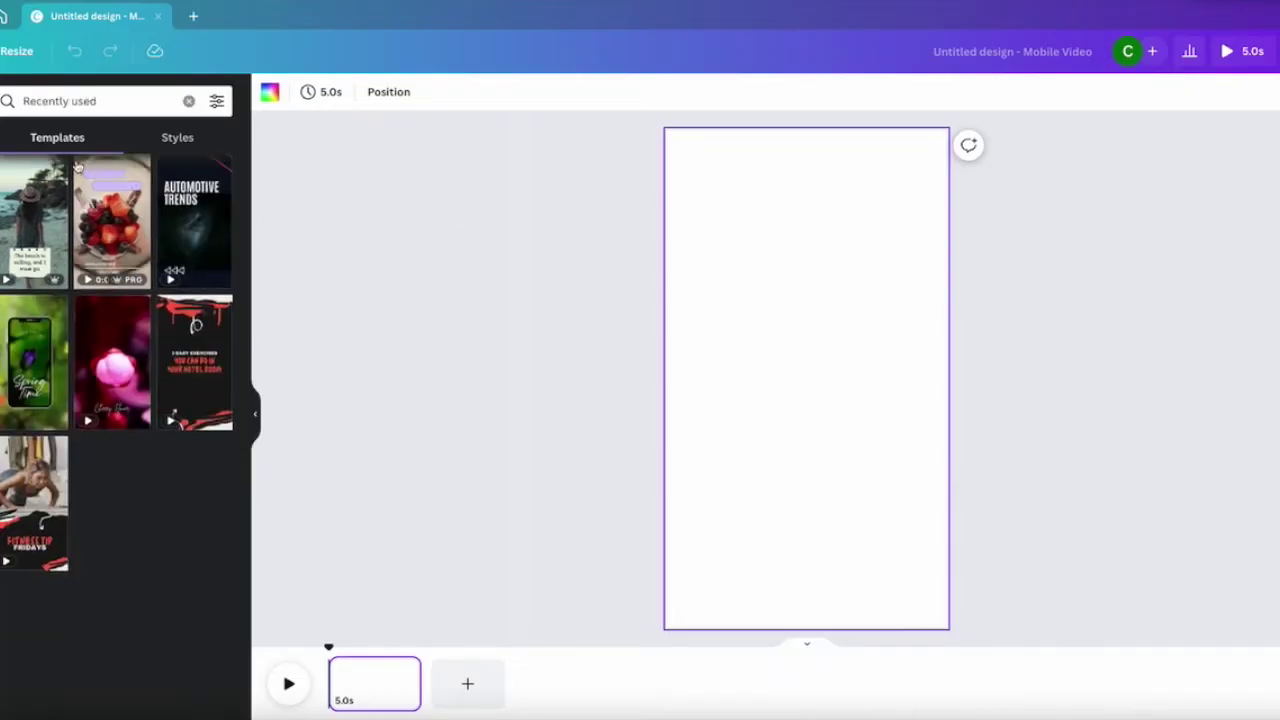
{"action": "left_click", "coordinate": [184, 141]}
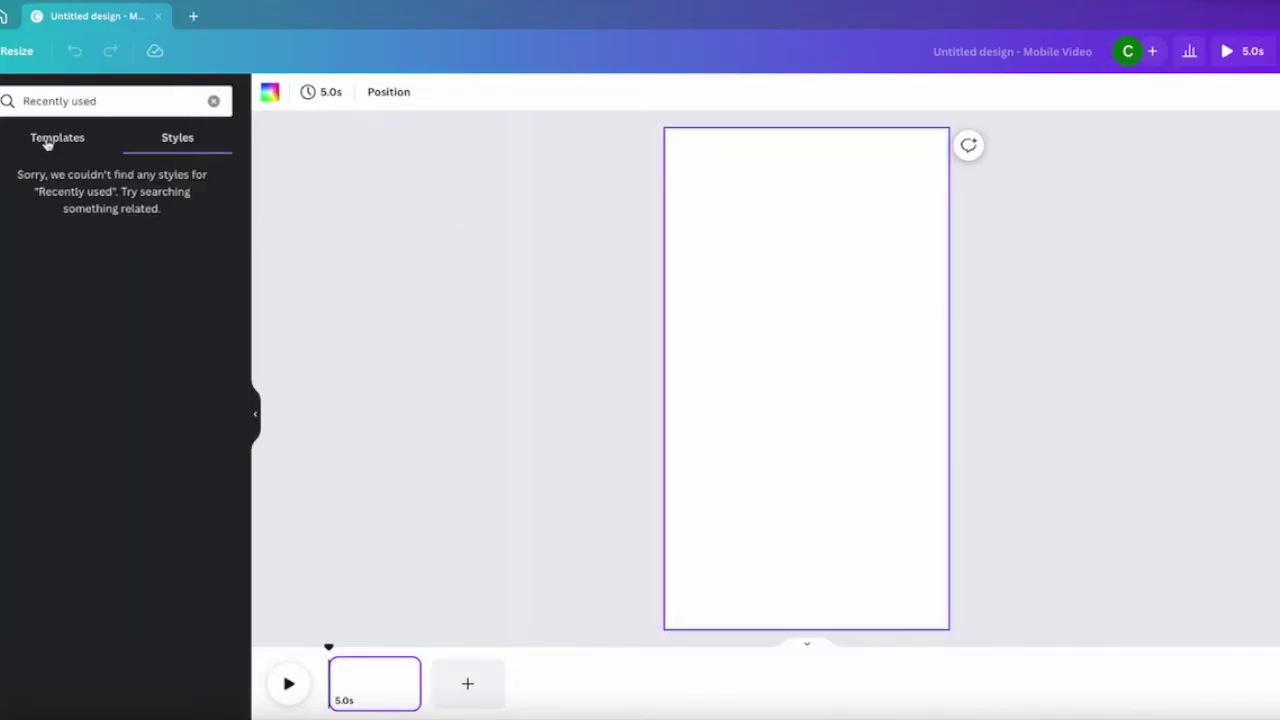
{"action": "left_click", "coordinate": [47, 143]}
{"action": "left_click", "coordinate": [189, 103]}
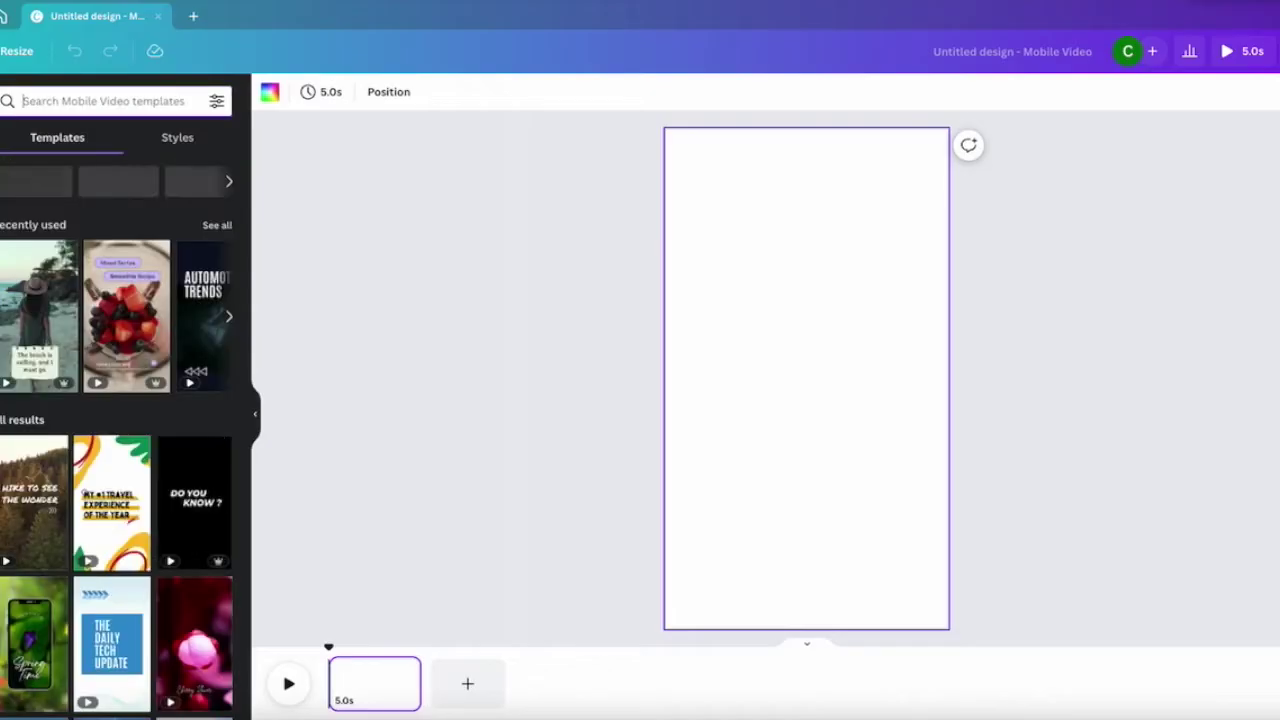
Step: Scroll the template results and open the Blue and Yellow Small Business Ad YouTube Short template
{"action": "scroll", "coordinate": [117, 430], "scroll_direction": "down", "scroll_amount": 1}
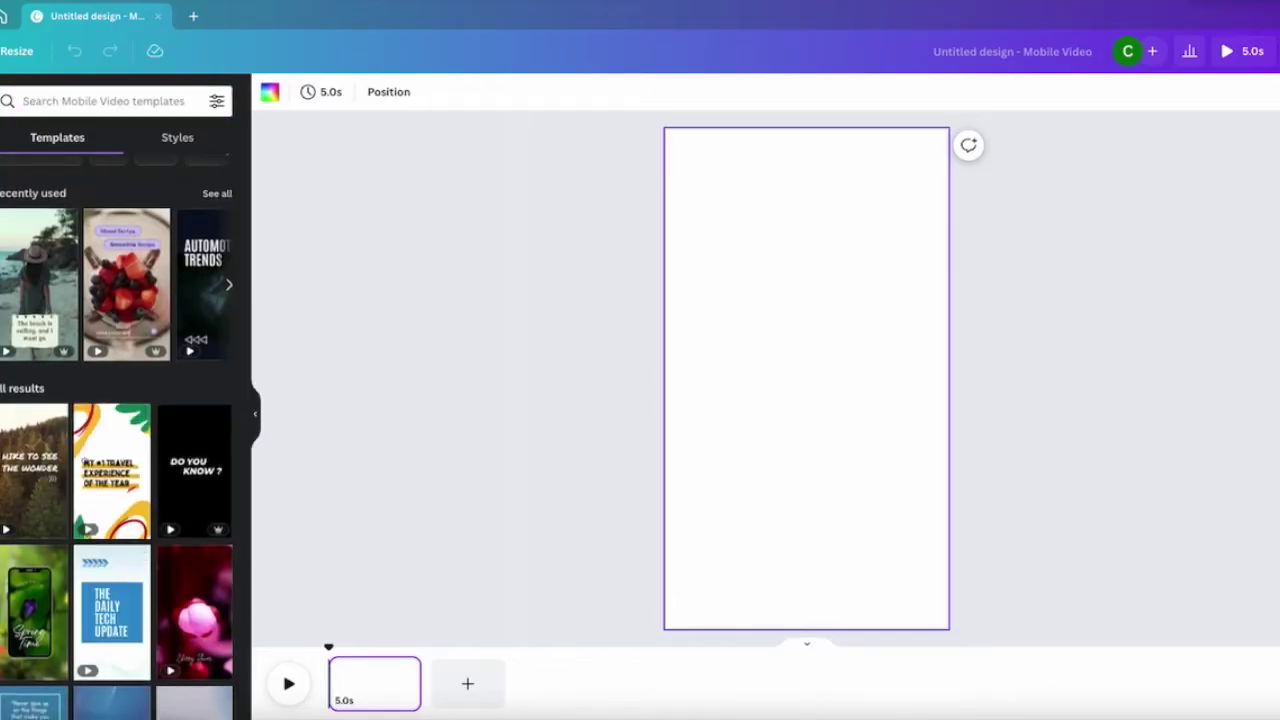
{"action": "scroll", "coordinate": [195, 470], "scroll_direction": "down", "scroll_amount": 4}
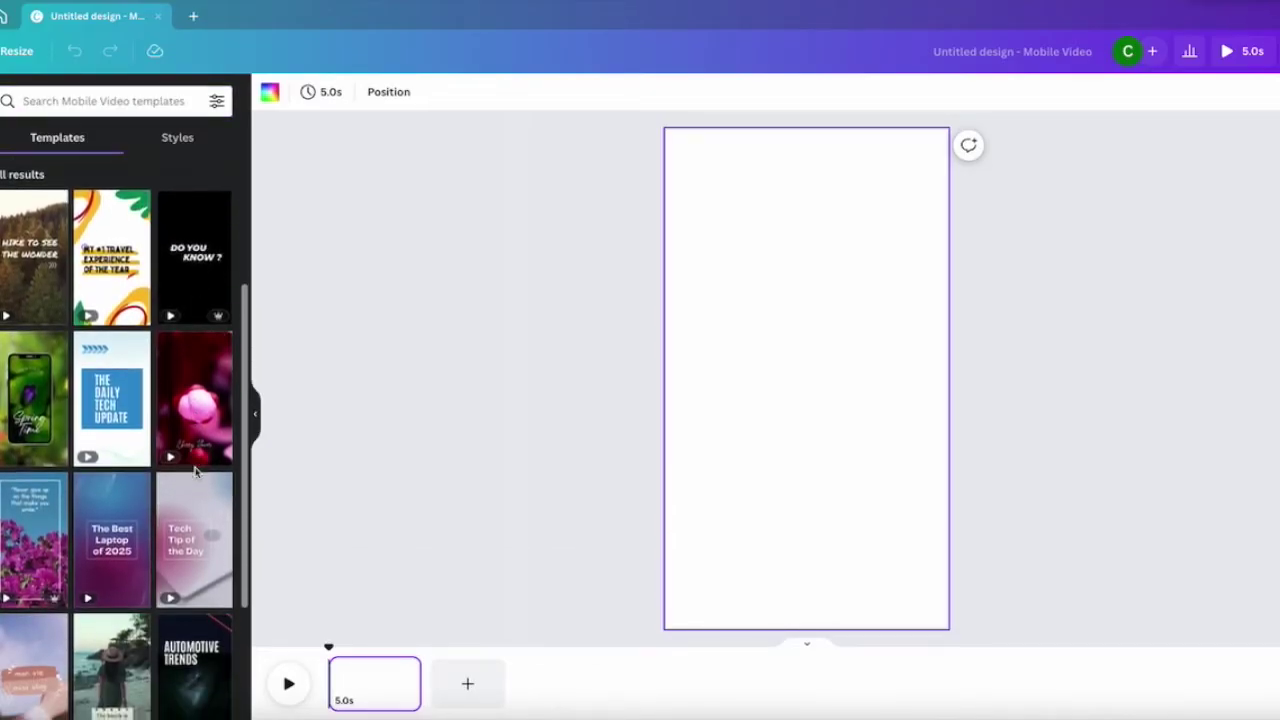
{"action": "scroll", "coordinate": [195, 470], "scroll_direction": "down", "scroll_amount": 5}
{"action": "scroll", "coordinate": [197, 474], "scroll_direction": "down", "scroll_amount": 3}
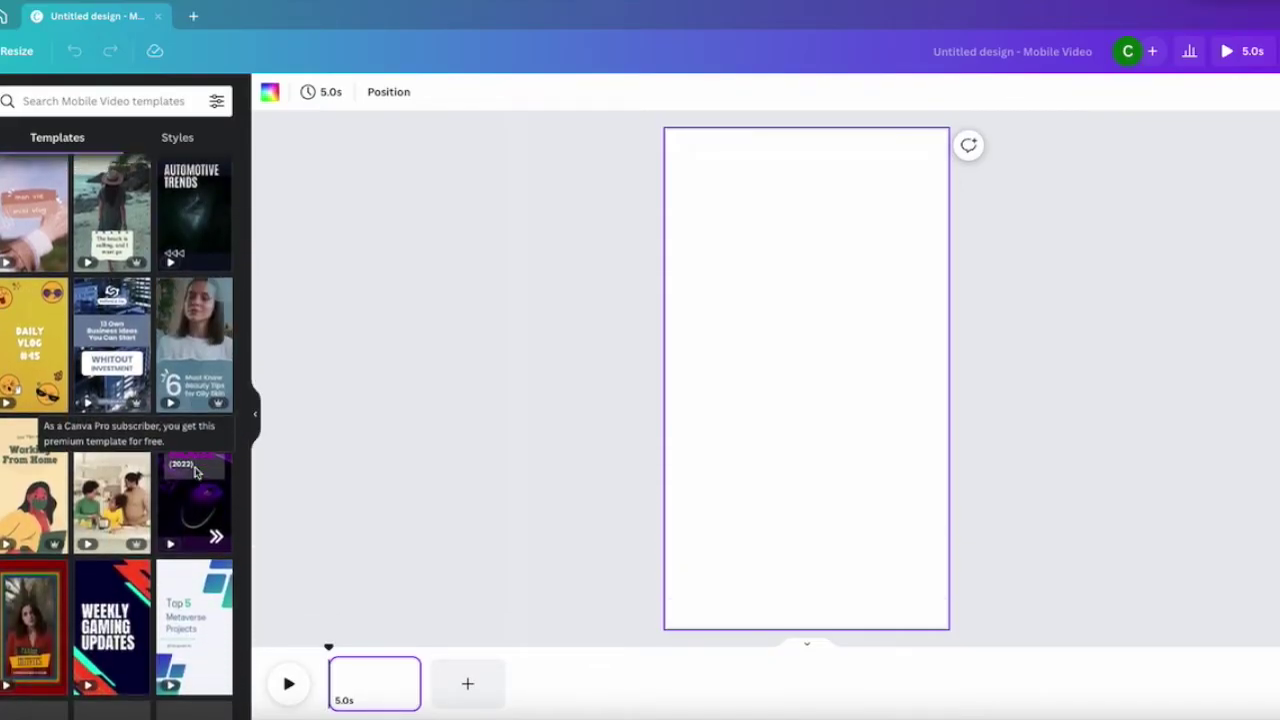
{"action": "scroll", "coordinate": [197, 473], "scroll_direction": "down", "scroll_amount": 5}
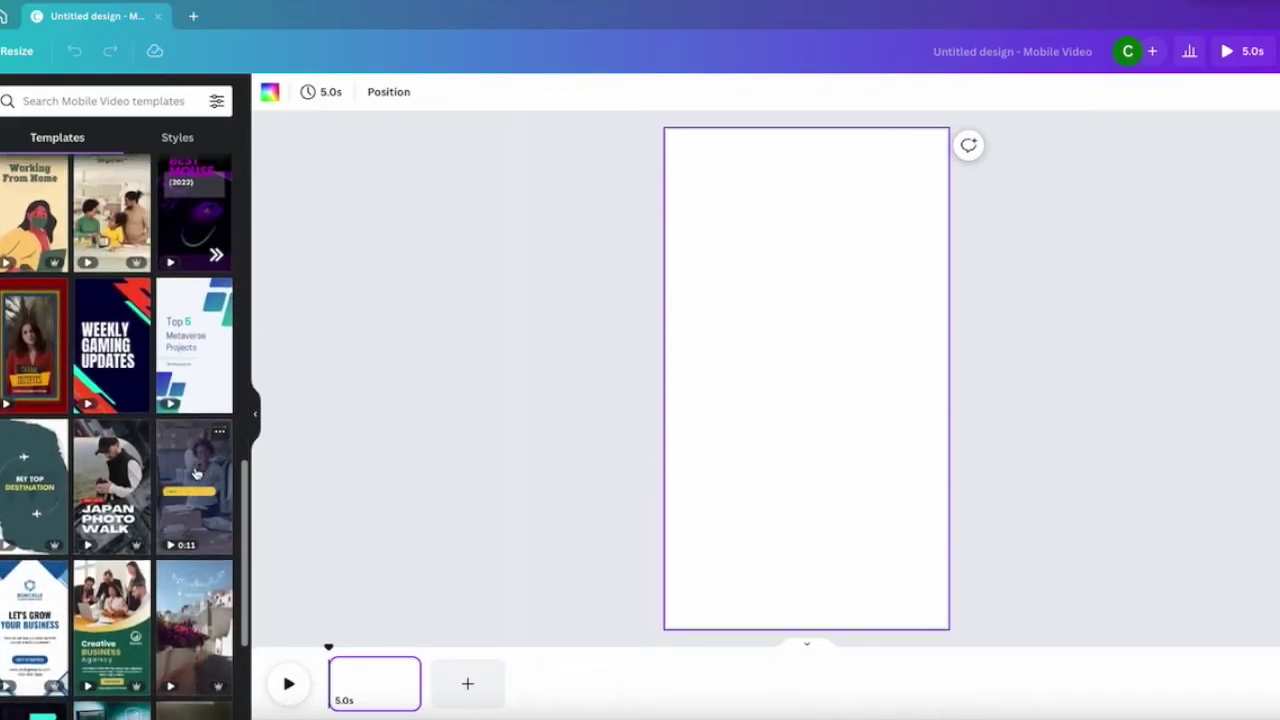
{"action": "scroll", "coordinate": [195, 470], "scroll_direction": "down", "scroll_amount": 2}
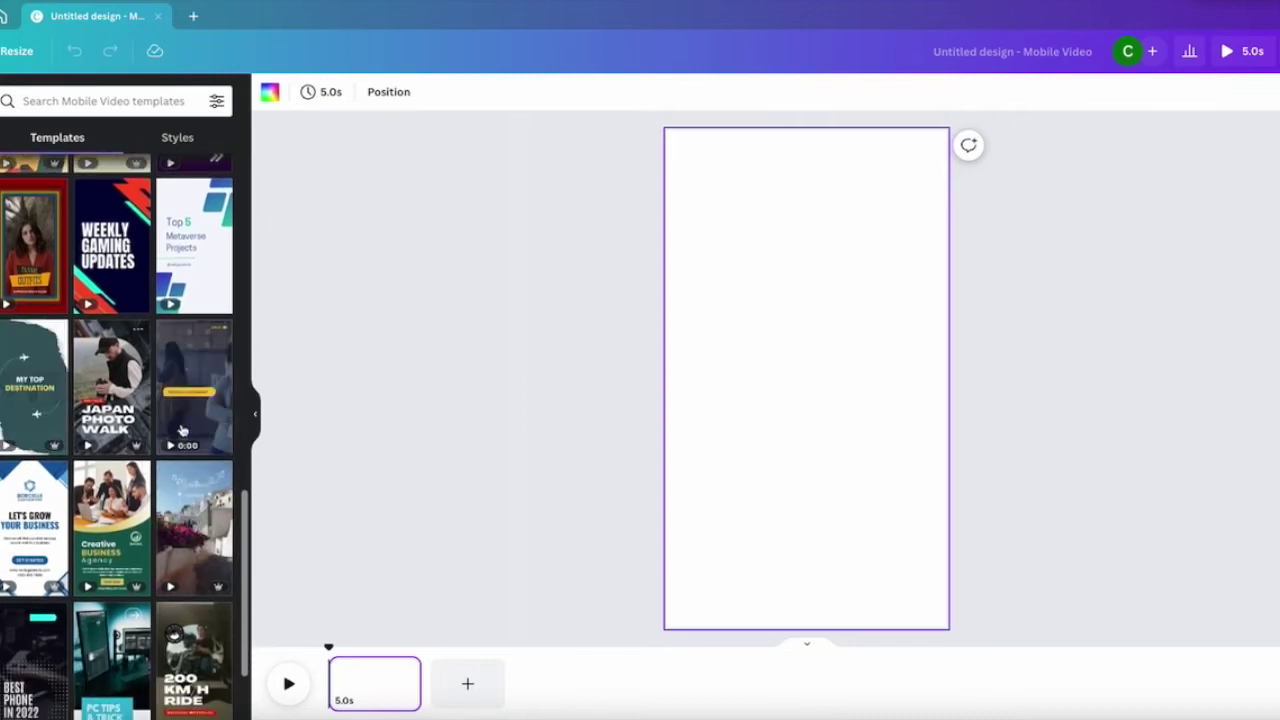
{"action": "left_click", "coordinate": [214, 415]}
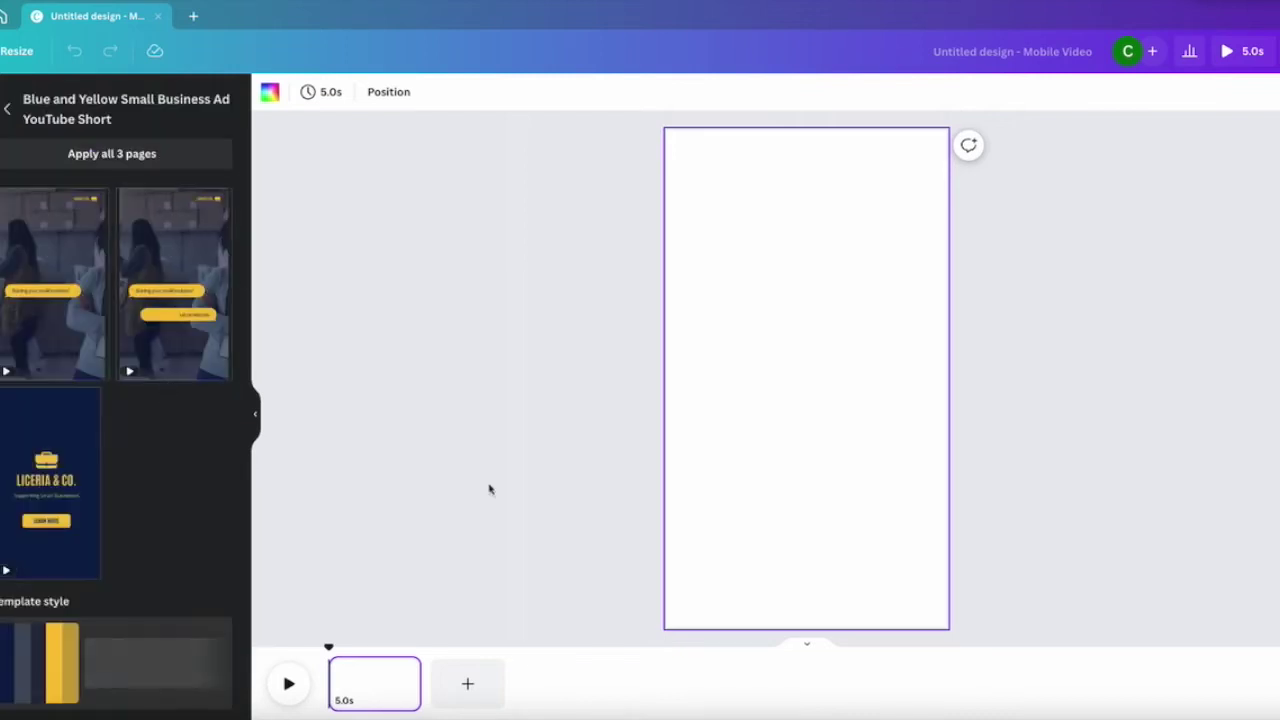
Step: Apply the template's first page as a 3.5s stockroom video background, leaving out its caption
{"action": "left_click", "coordinate": [95, 350]}
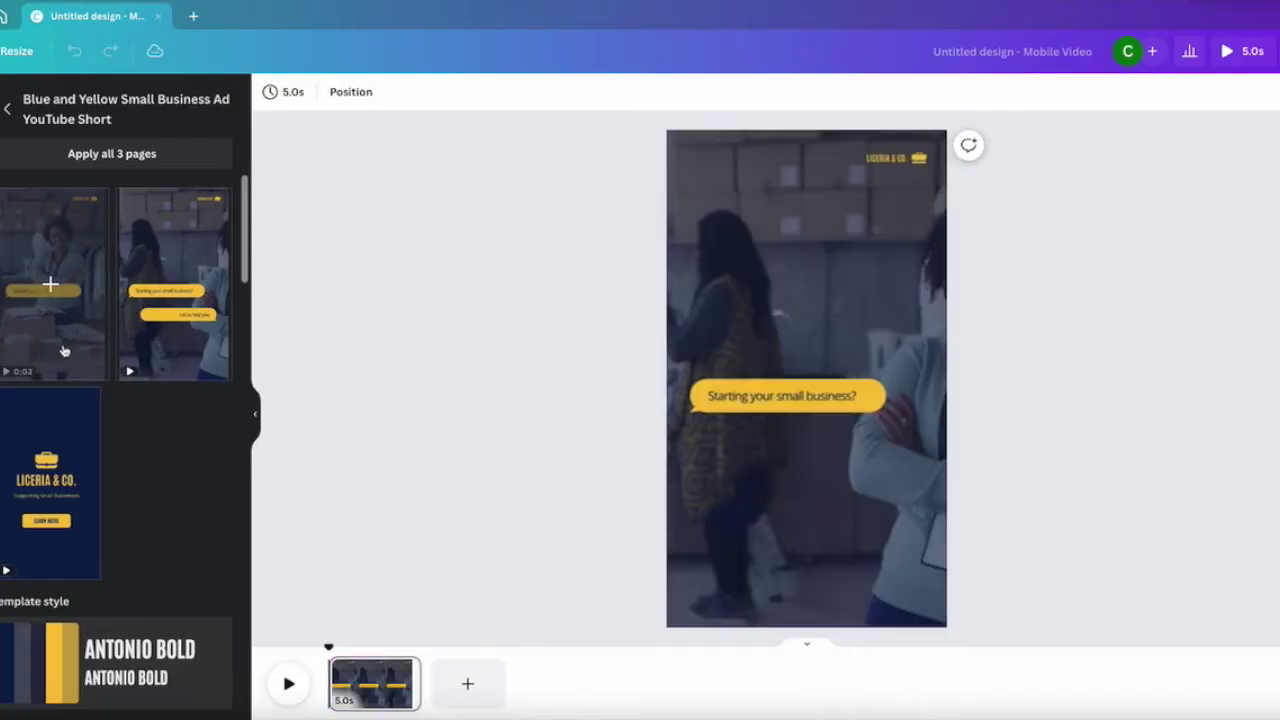
{"action": "left_click", "coordinate": [829, 400]}
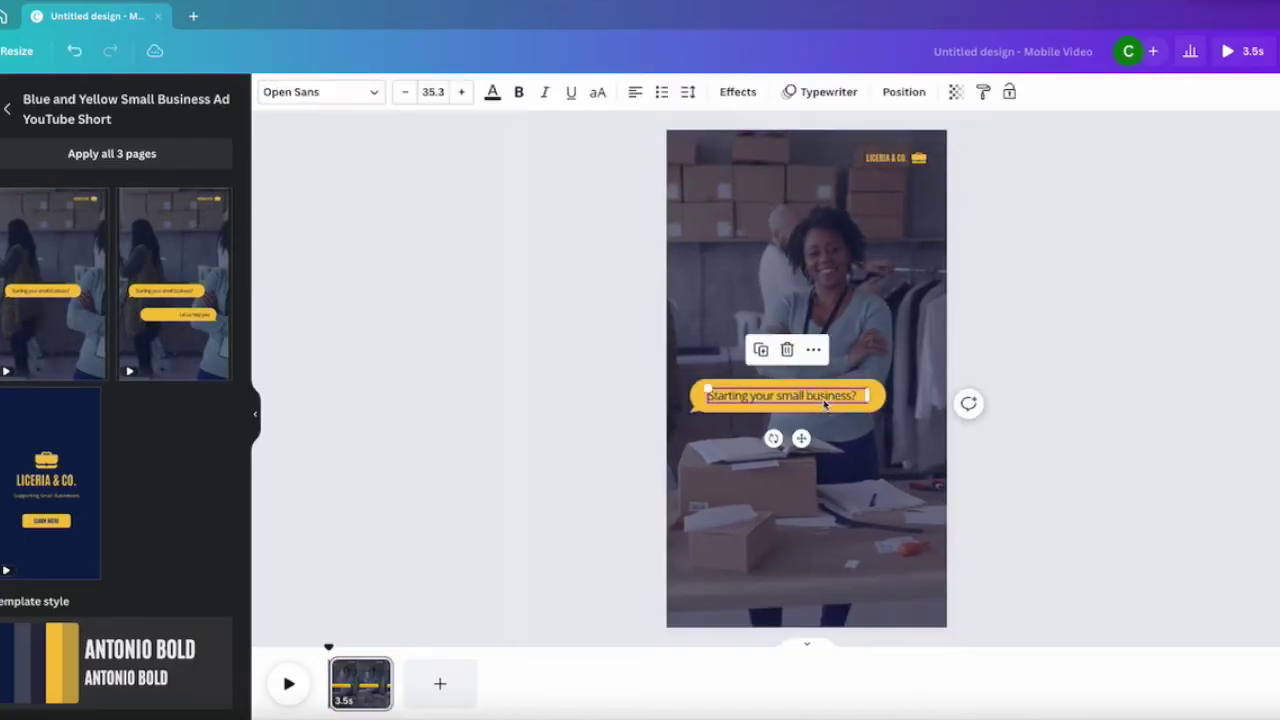
{"action": "left_click", "coordinate": [830, 420]}
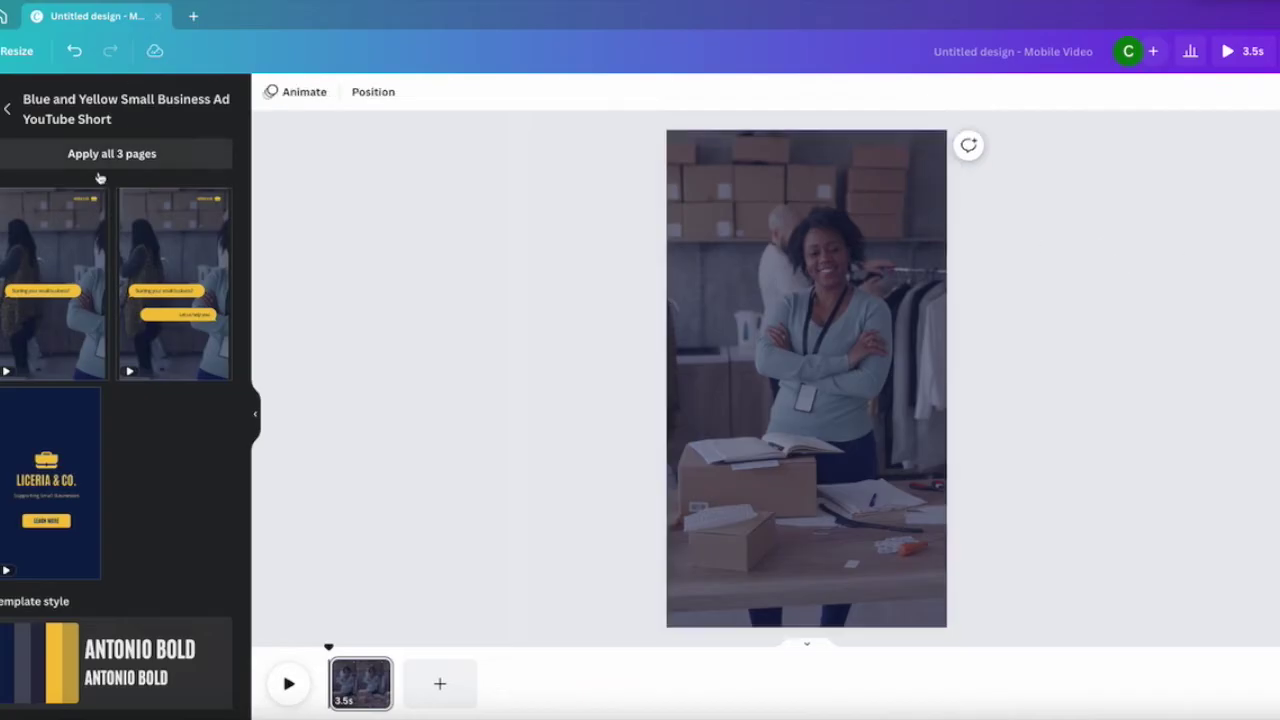
{"action": "left_click", "coordinate": [2, 262]}
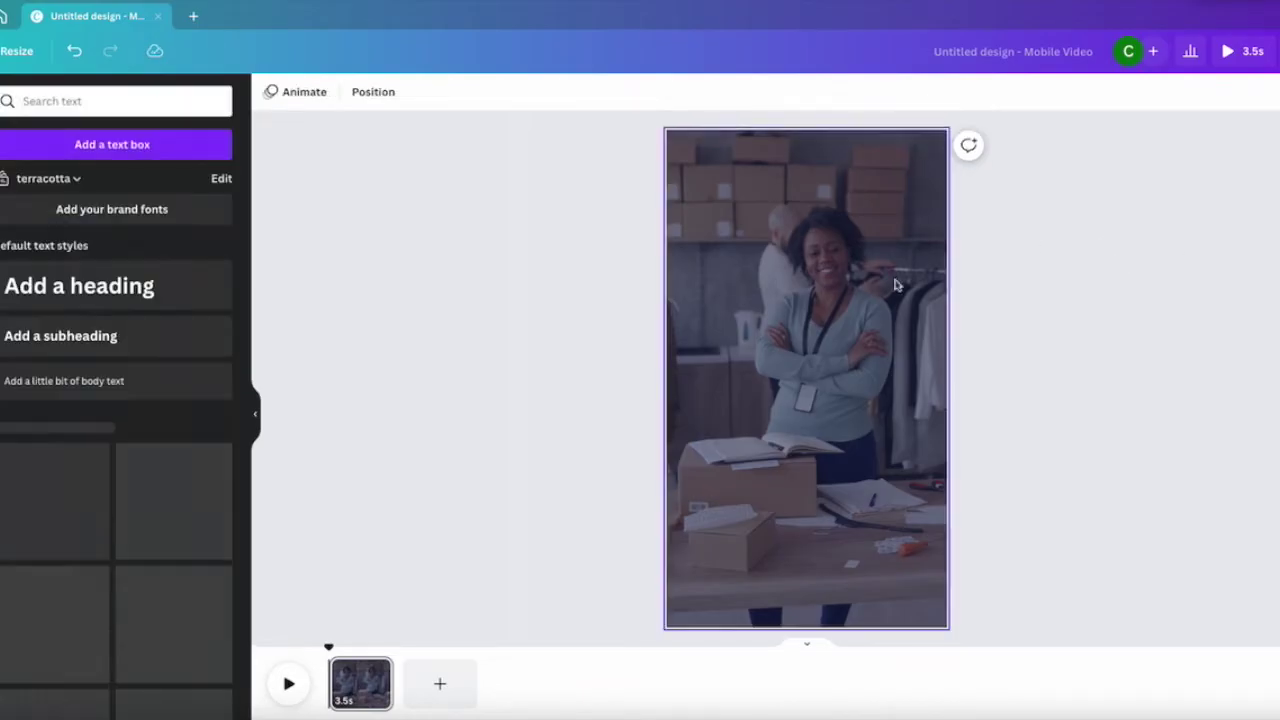
Step: Add a 'Ladies Listen Up!' heading at the top of the page, widened to fit one line
{"action": "left_click", "coordinate": [100, 286]}
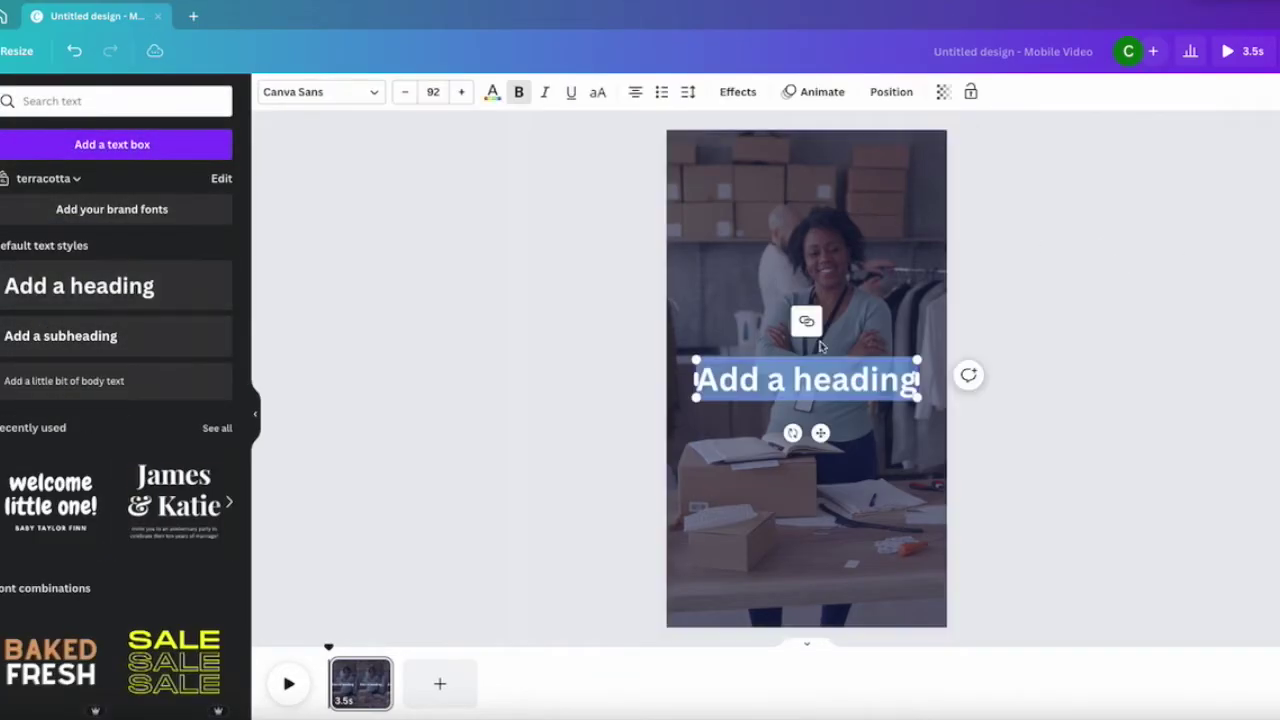
{"action": "left_click_drag", "start_coordinate": [822, 432], "coordinate": [845, 220]}
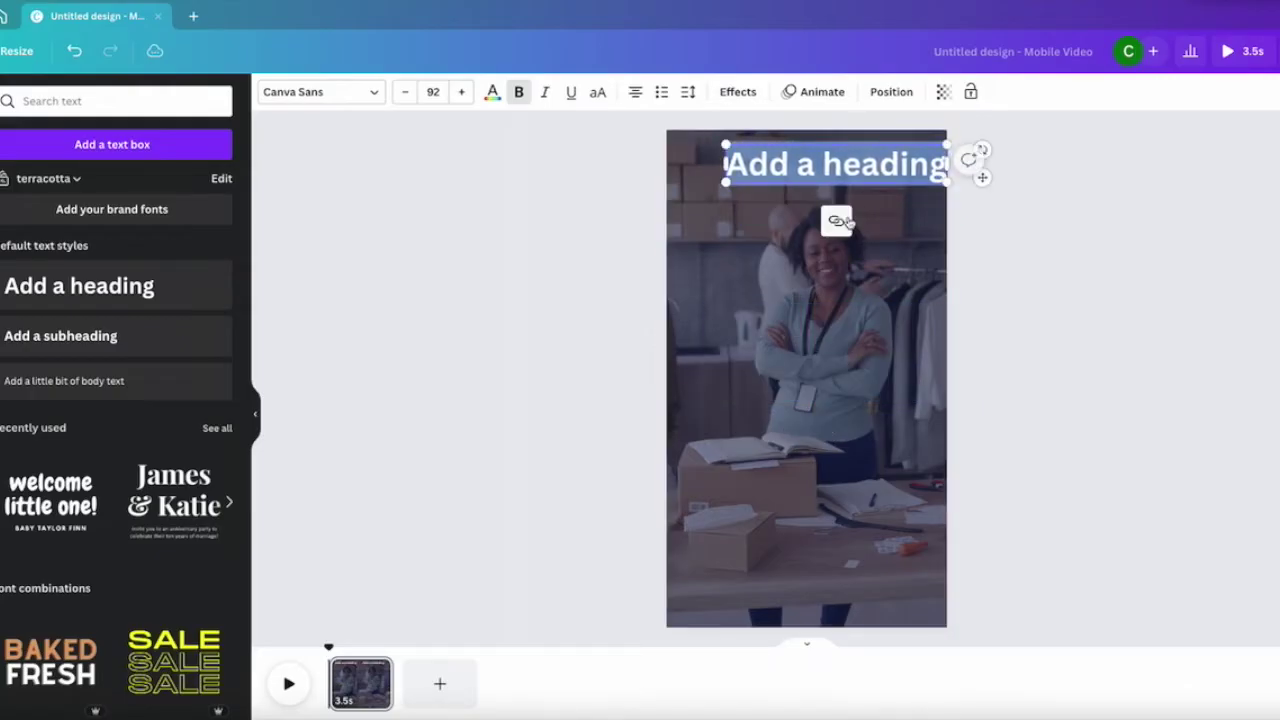
{"action": "double_click", "coordinate": [824, 166]}
{"action": "type", "text": "Ladies Liste"}
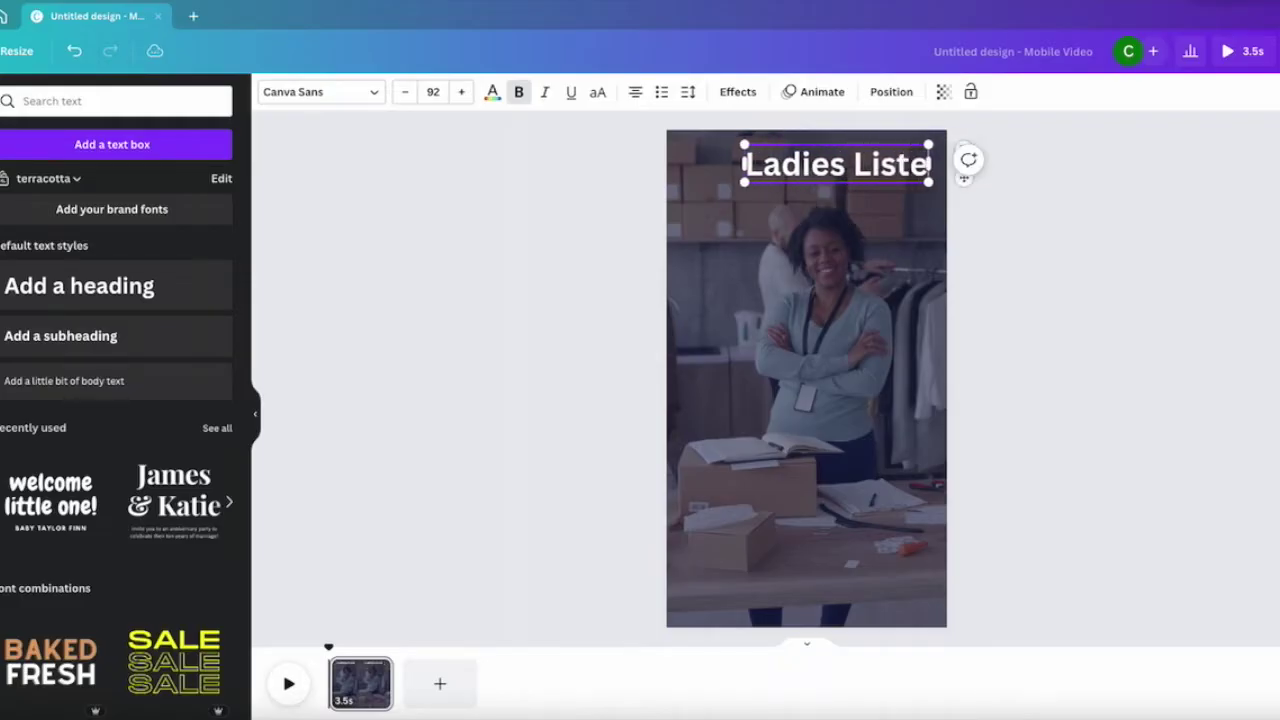
{"action": "type", "text": "n Up!"}
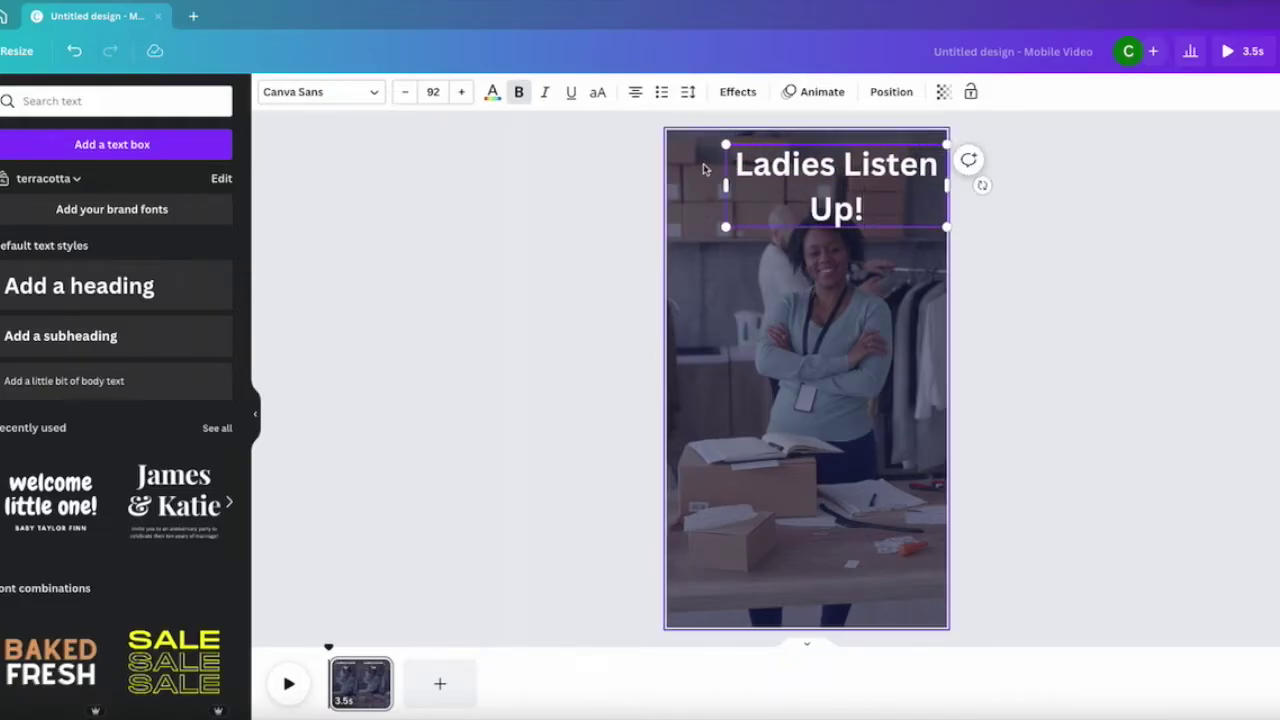
{"action": "mouse_move", "coordinate": [697, 184]}
{"action": "left_mouse_down"}
{"action": "mouse_move", "coordinate": [663, 177]}
{"action": "mouse_move", "coordinate": [710, 170]}
{"action": "left_mouse_up"}
Step: Stretch a new text box into a thin full-width strip behind the 'Ladies Listen Up!' title
{"action": "left_click", "coordinate": [480, 260]}
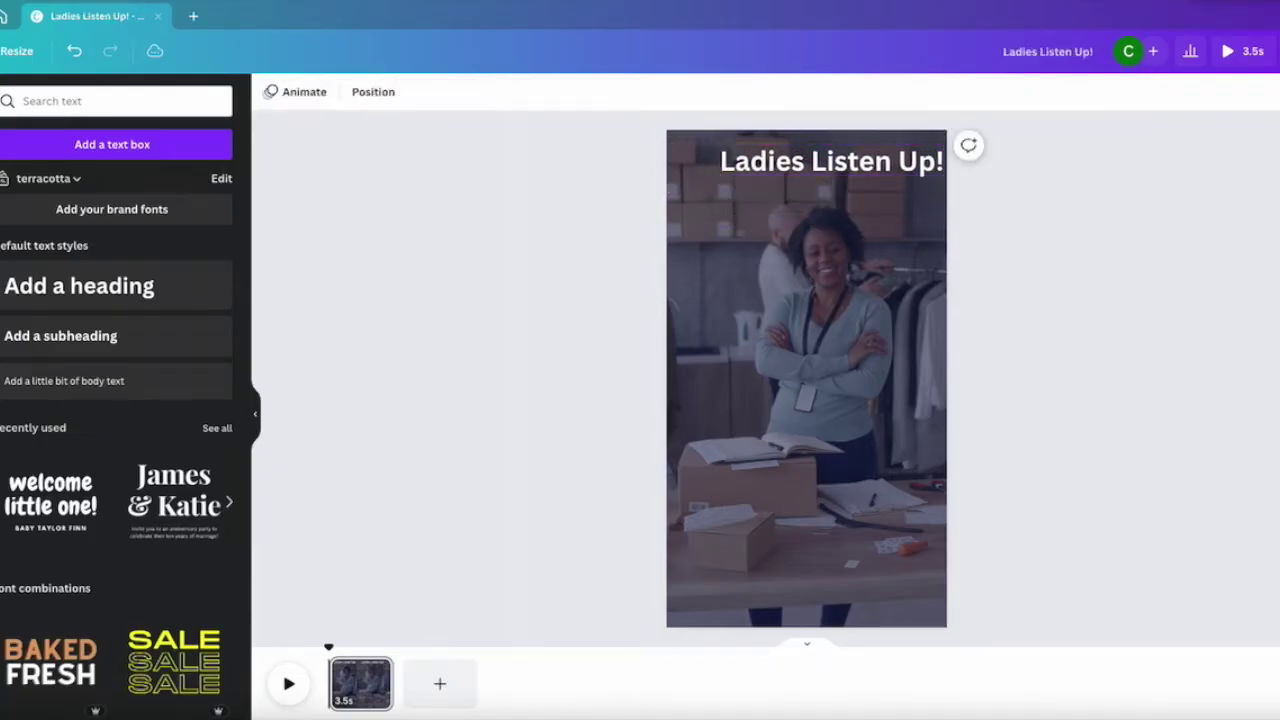
{"action": "left_click", "coordinate": [479, 246]}
{"action": "key", "text": "t"}
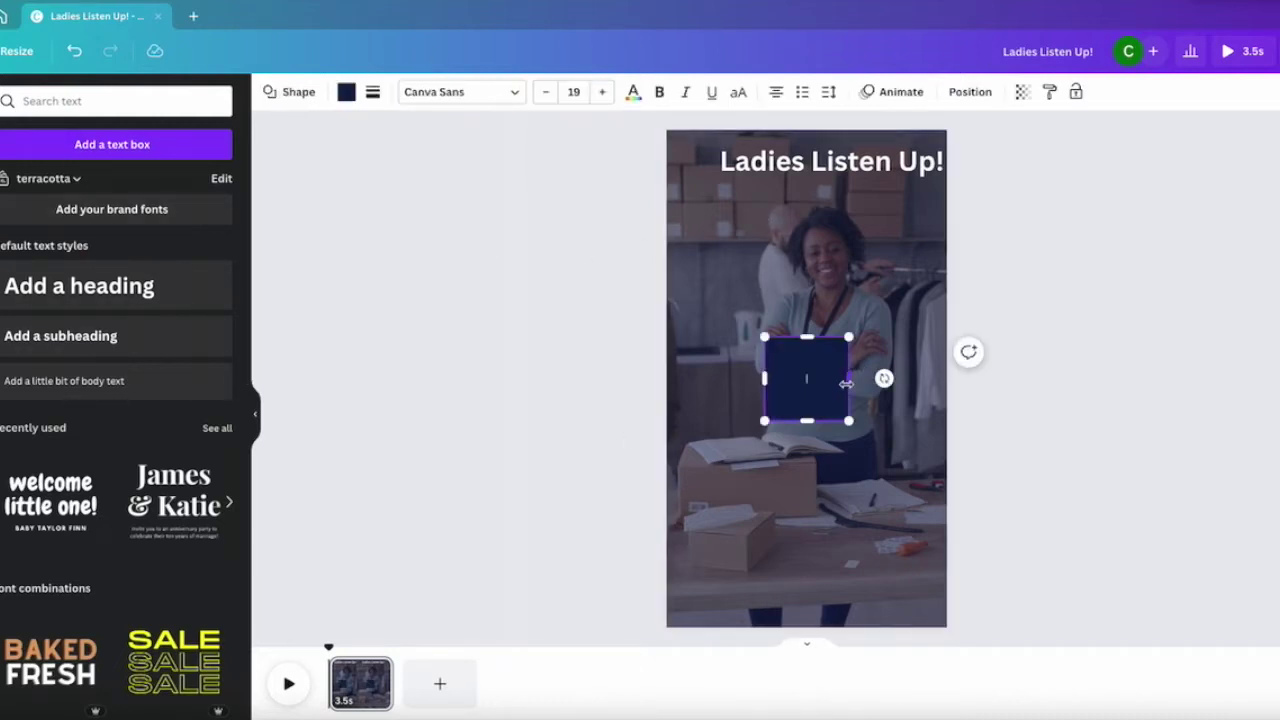
{"action": "left_click_drag", "start_coordinate": [850, 375], "coordinate": [948, 372]}
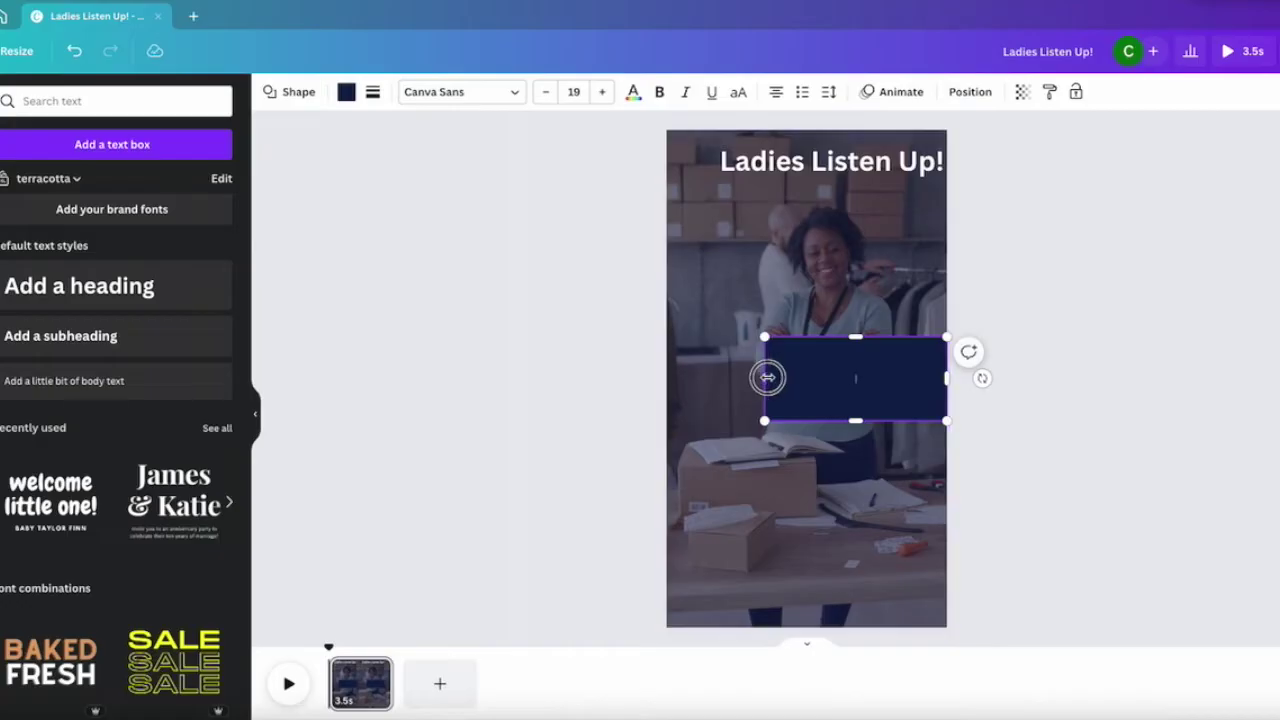
{"action": "left_click_drag", "start_coordinate": [766, 376], "coordinate": [686, 373]}
{"action": "left_click_drag", "start_coordinate": [817, 422], "coordinate": [853, 164]}
{"action": "left_click", "coordinate": [875, 395]}
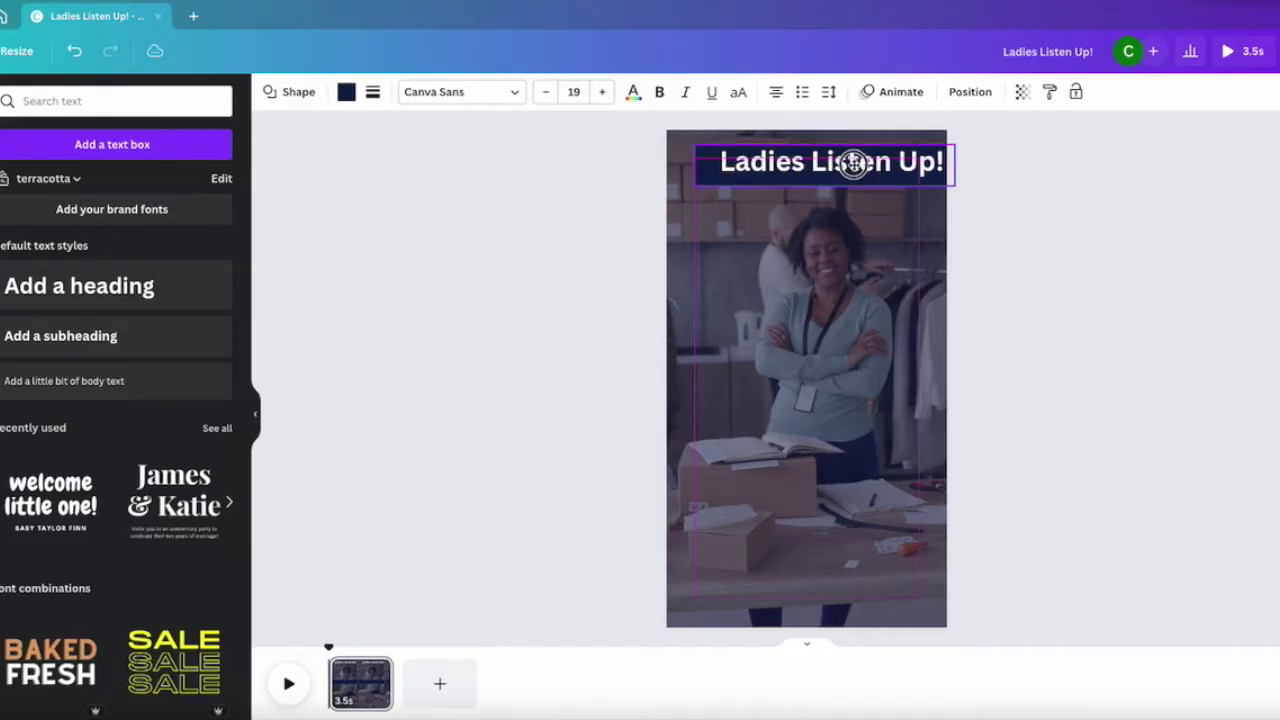
{"action": "left_click", "coordinate": [1060, 240]}
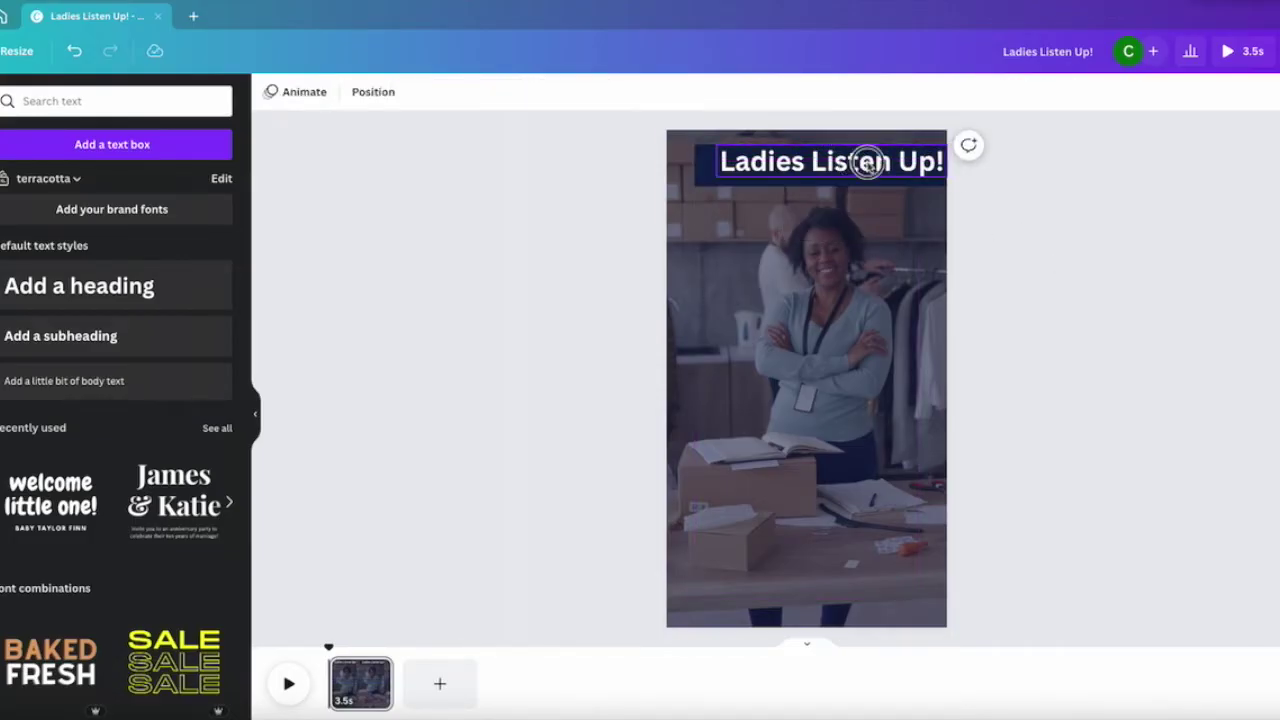
{"action": "left_click_drag", "start_coordinate": [869, 158], "coordinate": [867, 166]}
Step: Colour the strip behind the title red and add a second heading
{"action": "left_click", "coordinate": [1152, 360]}
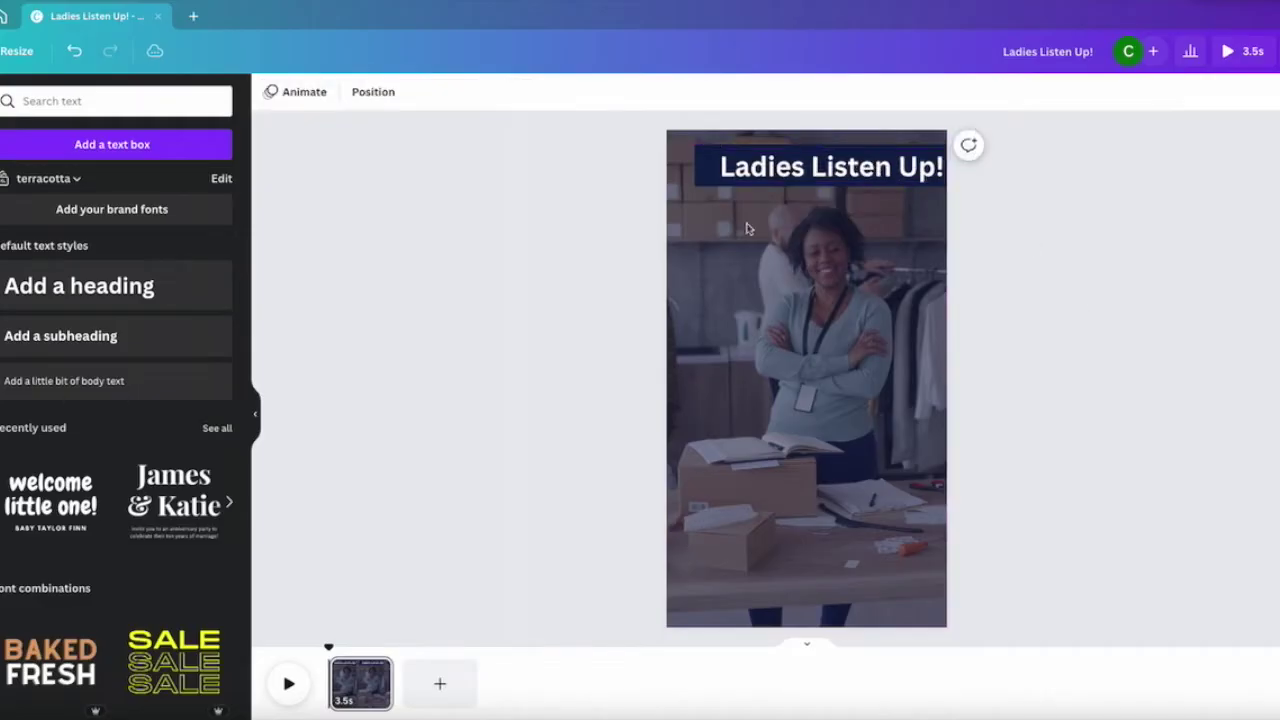
{"action": "left_click", "coordinate": [702, 167]}
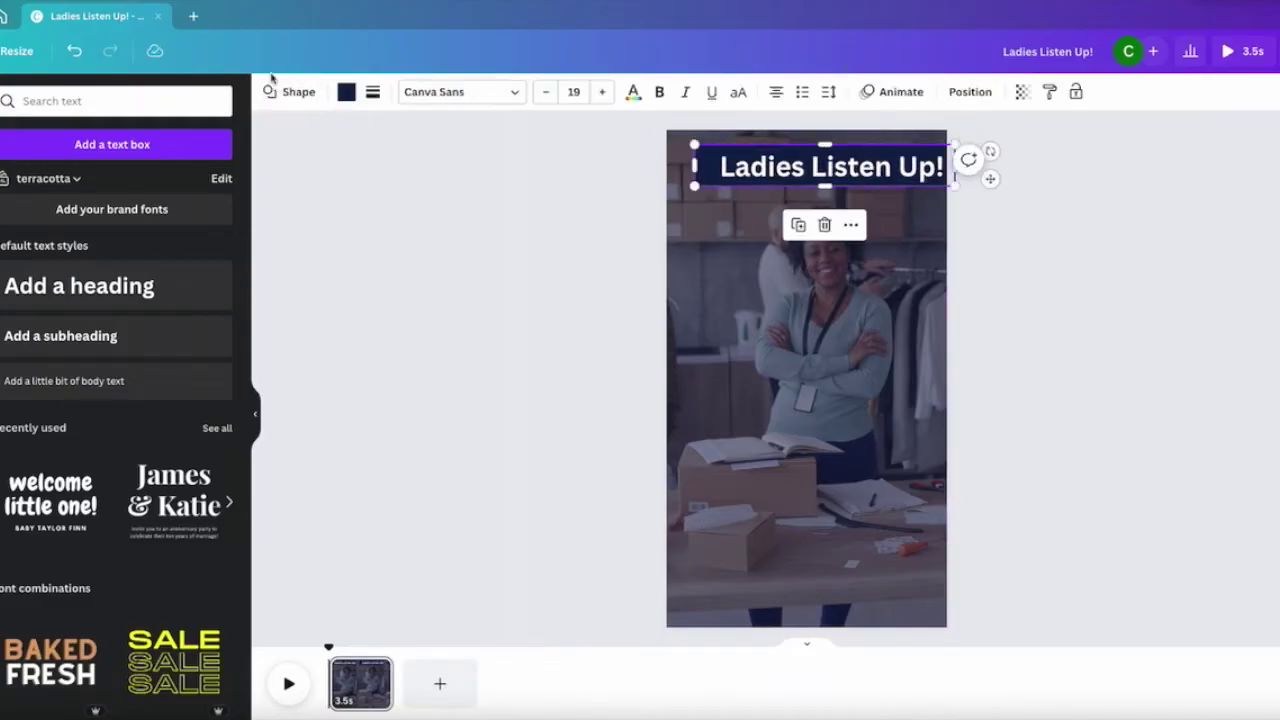
{"action": "left_click", "coordinate": [346, 93]}
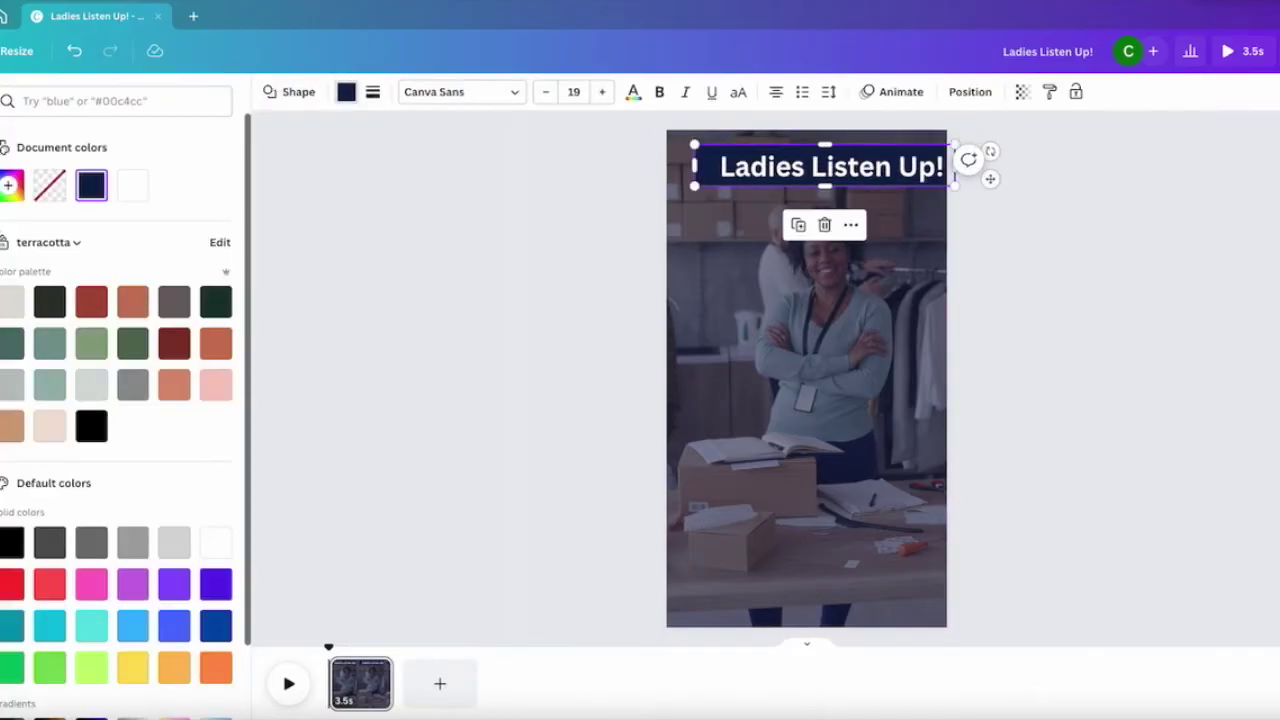
{"action": "left_click", "coordinate": [50, 585]}
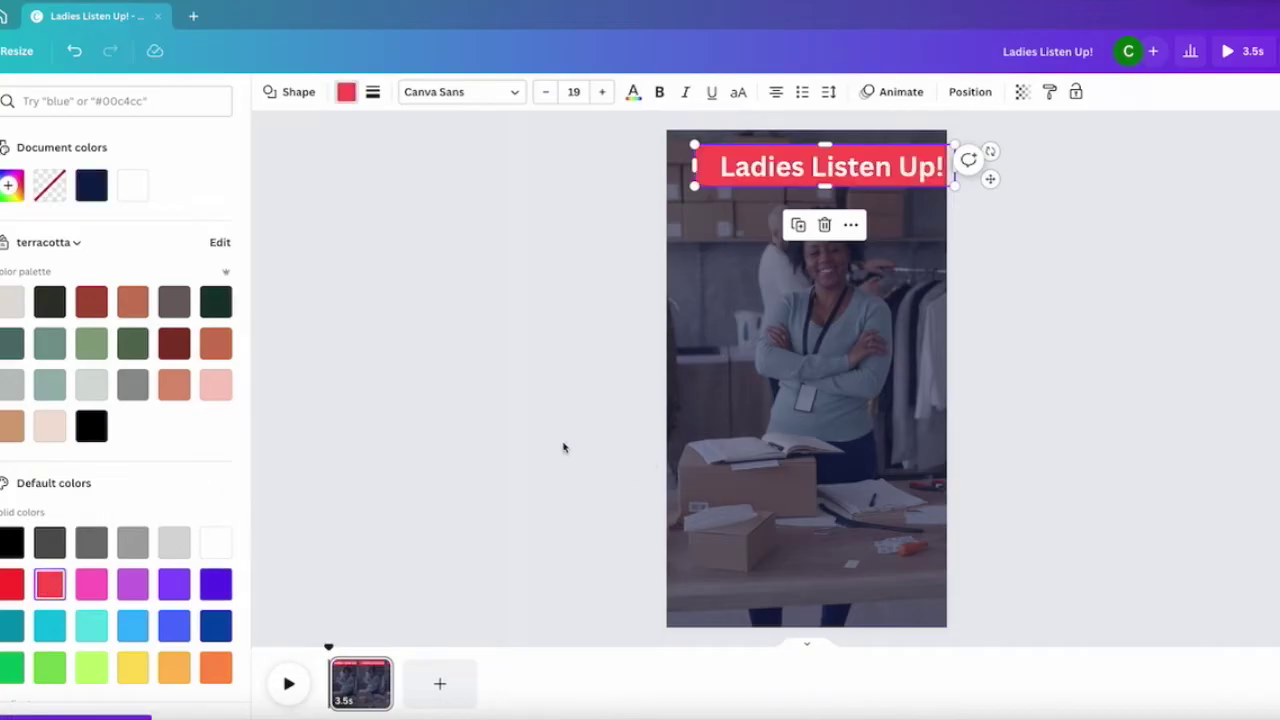
{"action": "left_click", "coordinate": [565, 448]}
{"action": "left_click", "coordinate": [79, 285]}
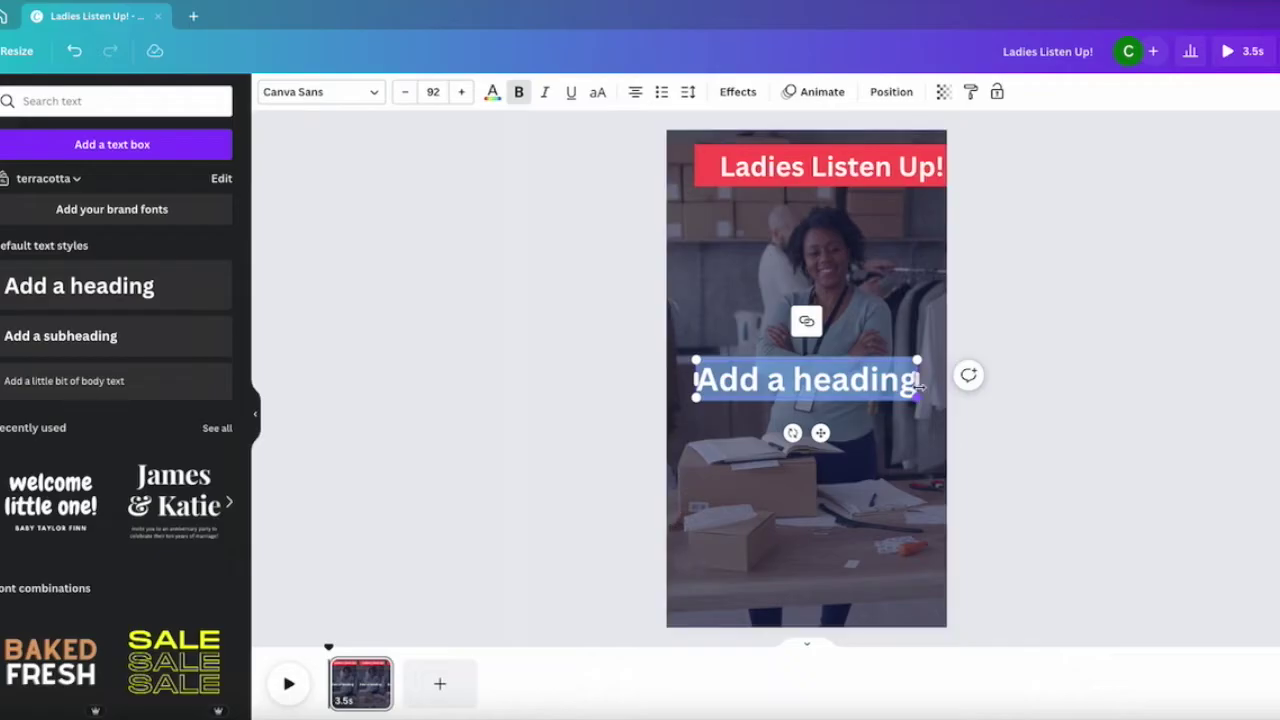
Step: Resize the second heading, place it just below the title, and centre its text
{"action": "left_click_drag", "start_coordinate": [915, 397], "coordinate": [923, 371]}
{"action": "left_click", "coordinate": [1117, 409]}
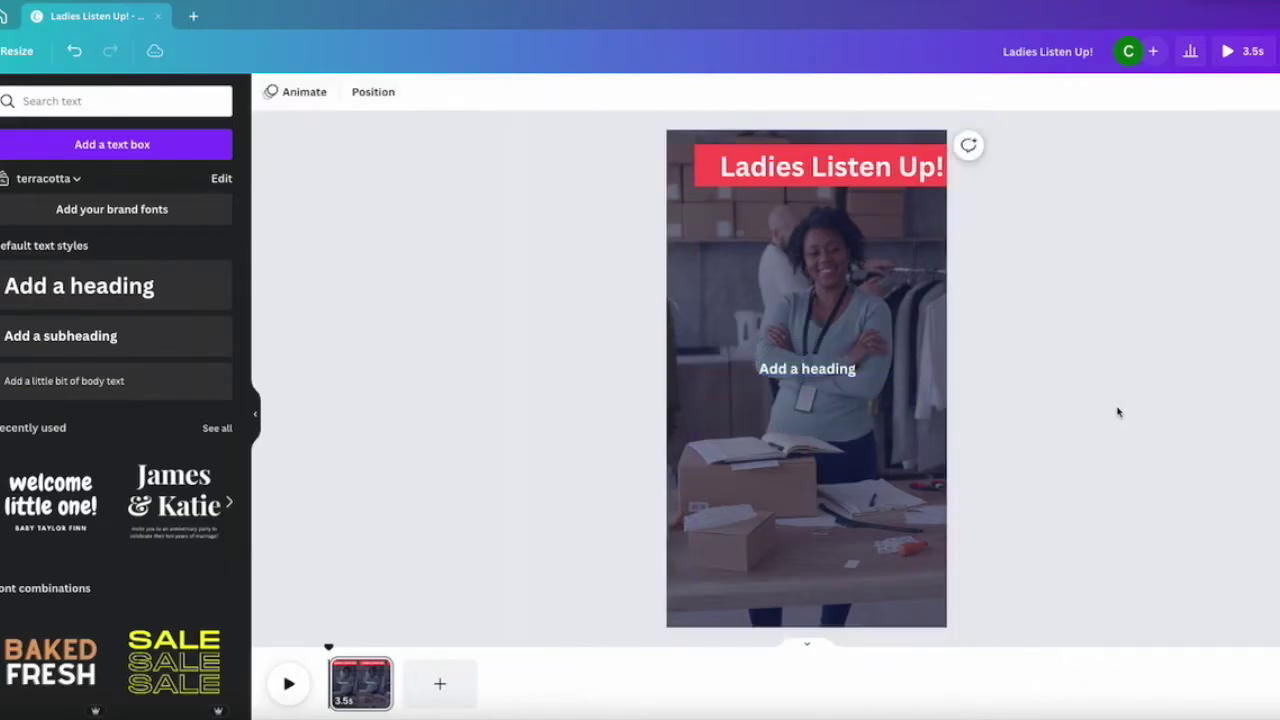
{"action": "left_click_drag", "start_coordinate": [803, 377], "coordinate": [797, 236]}
{"action": "left_click", "coordinate": [636, 92]}
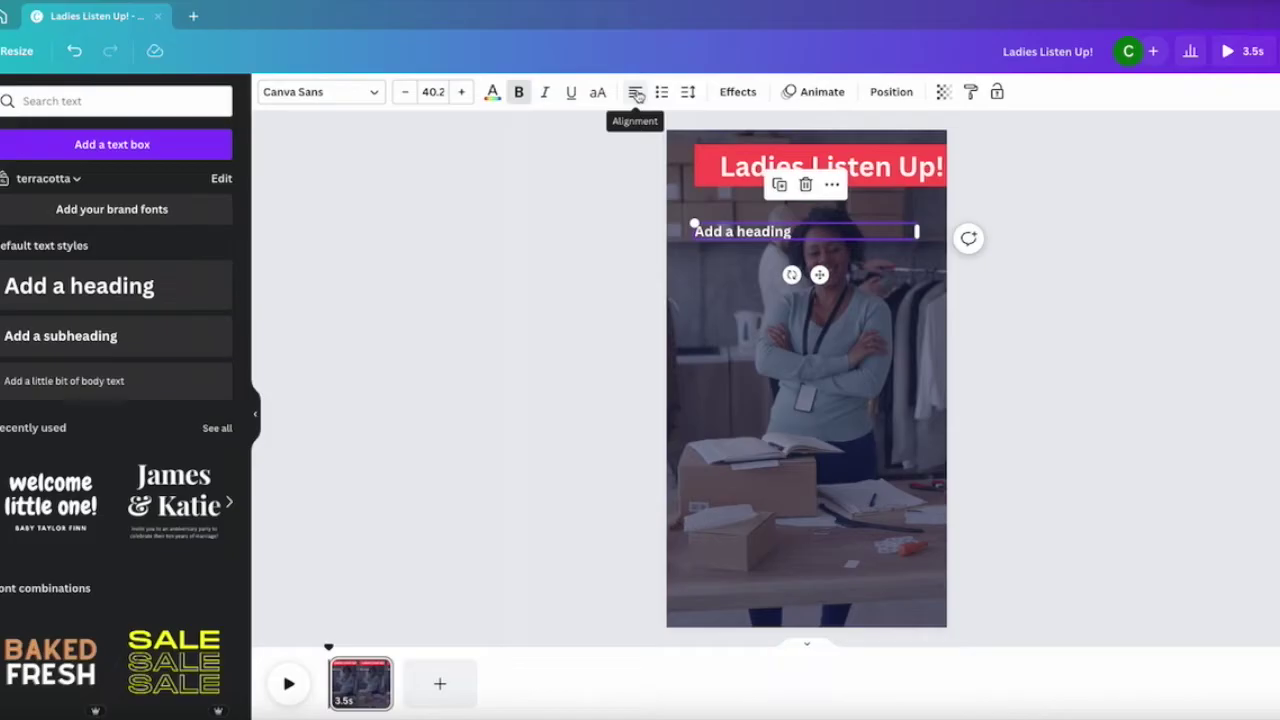
{"action": "left_click", "coordinate": [636, 92]}
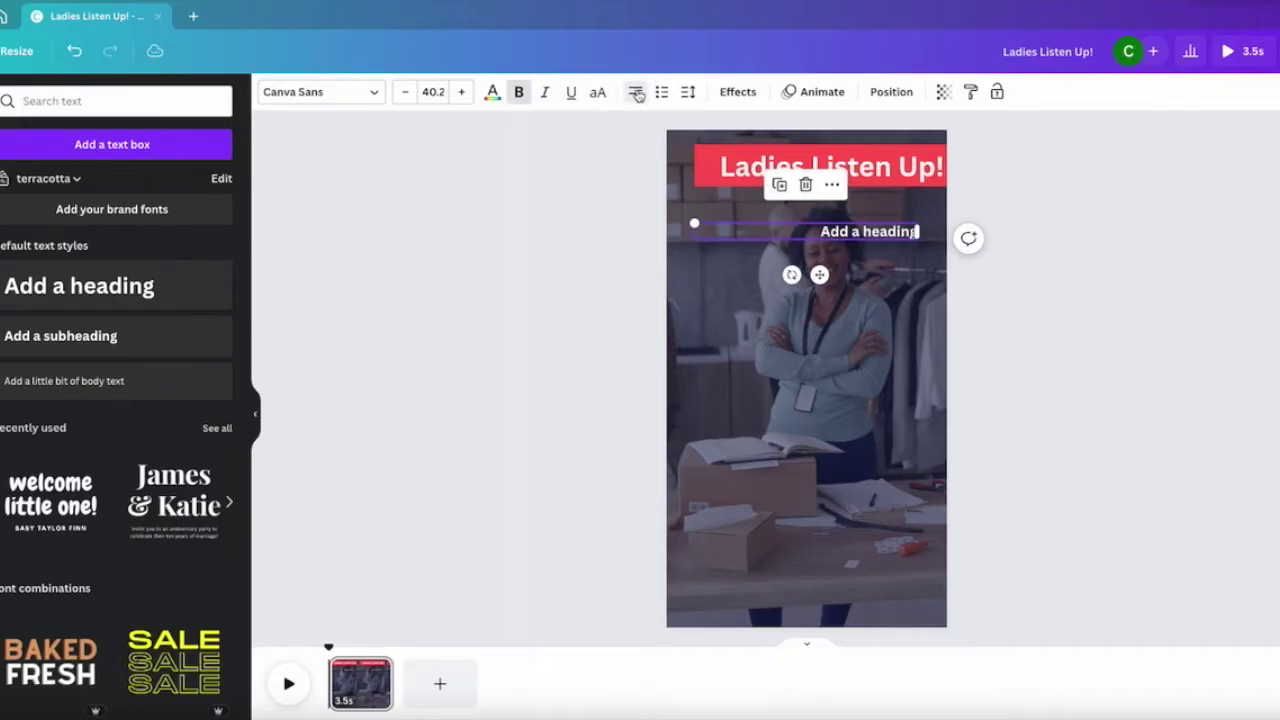
{"action": "left_click", "coordinate": [636, 92]}
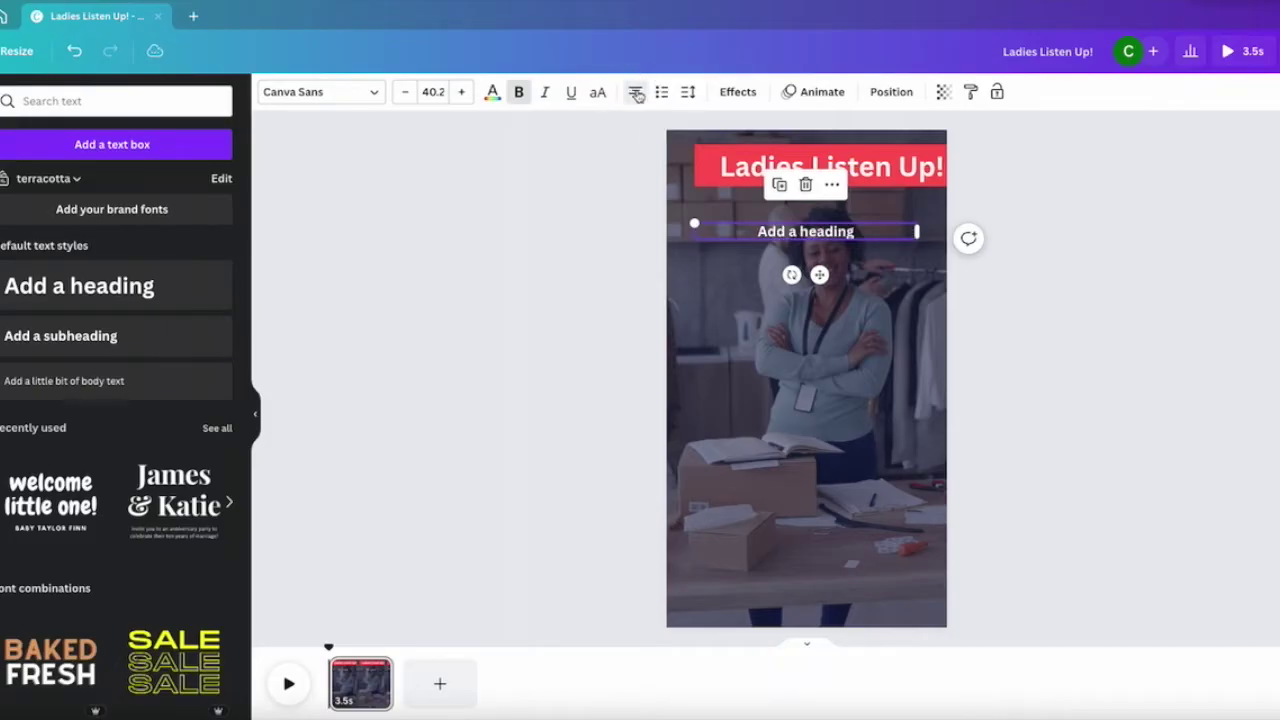
Step: Add a body-text box and move it near the bottom of the page
{"action": "left_click", "coordinate": [88, 380]}
{"action": "left_click_drag", "start_coordinate": [823, 290], "coordinate": [854, 562]}
{"action": "left_click", "coordinate": [1207, 563]}
{"action": "left_click", "coordinate": [850, 520]}
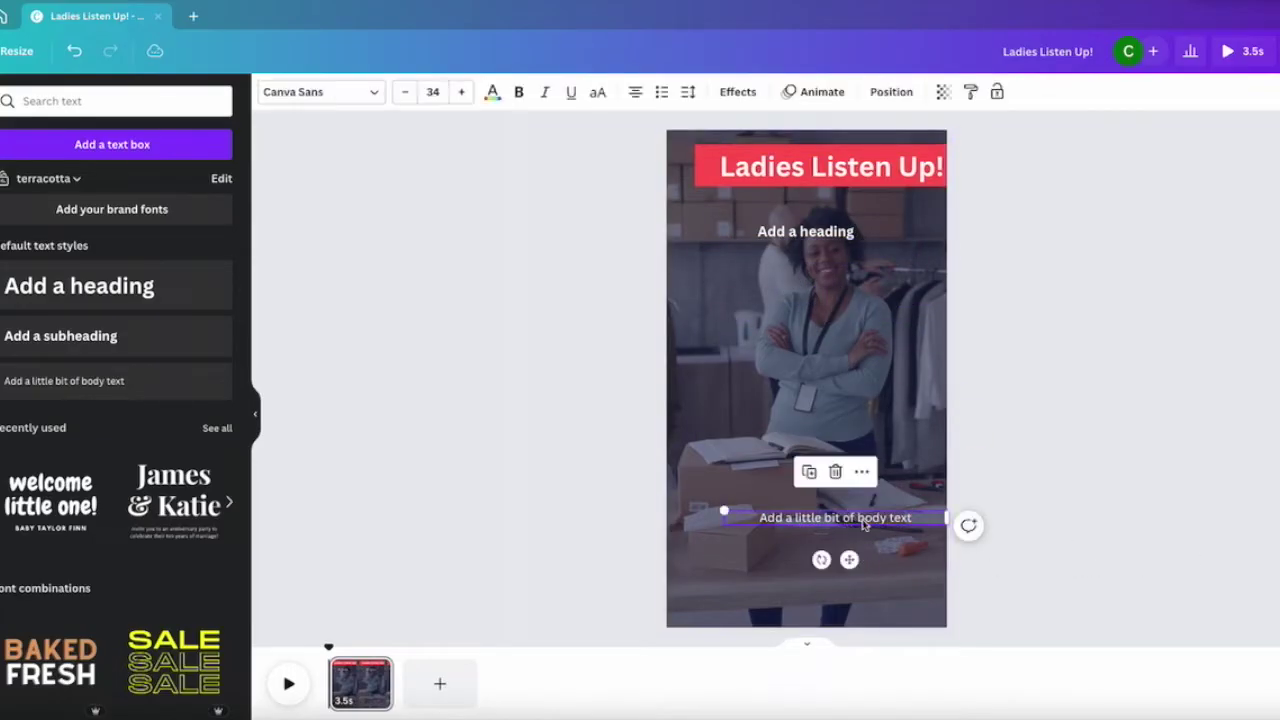
Step: Set the bottom body text's font to Funny Pirates Regular from the uploaded fonts
{"action": "left_click", "coordinate": [320, 92]}
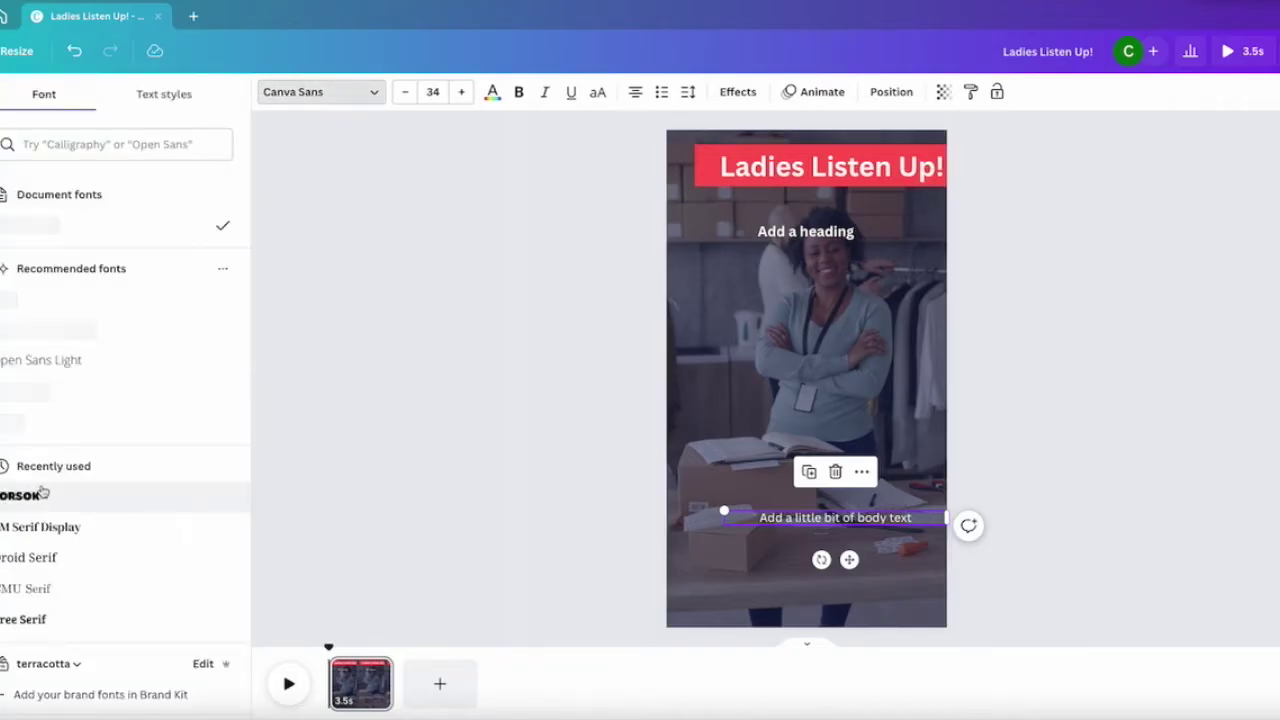
{"action": "scroll", "coordinate": [93, 366], "scroll_direction": "down", "scroll_amount": 8}
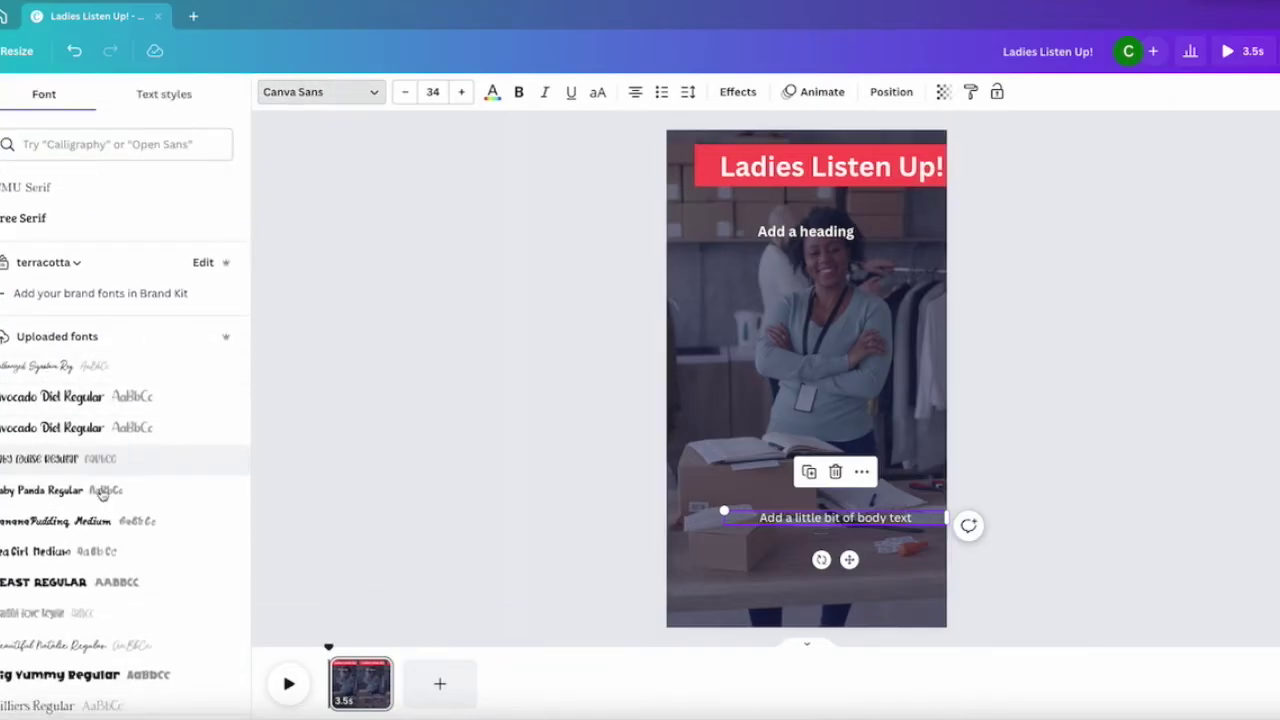
{"action": "scroll", "coordinate": [120, 572], "scroll_direction": "down", "scroll_amount": 5}
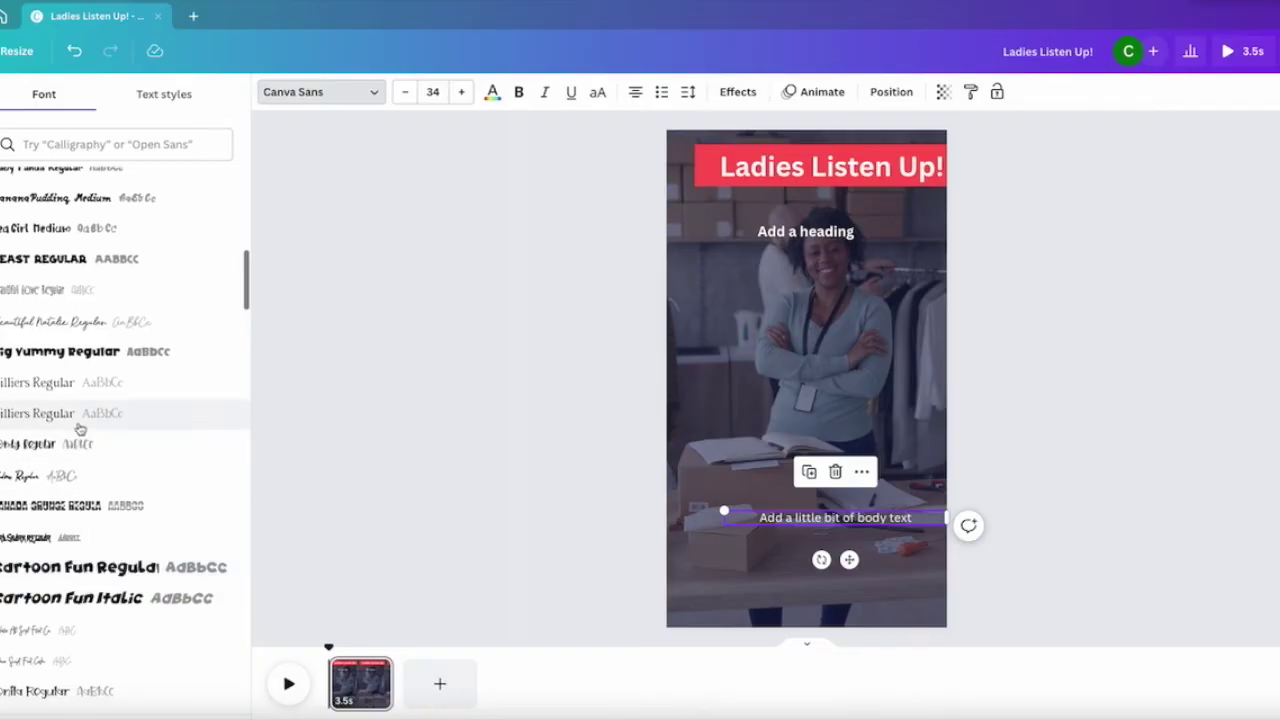
{"action": "scroll", "coordinate": [86, 543], "scroll_direction": "down", "scroll_amount": 10}
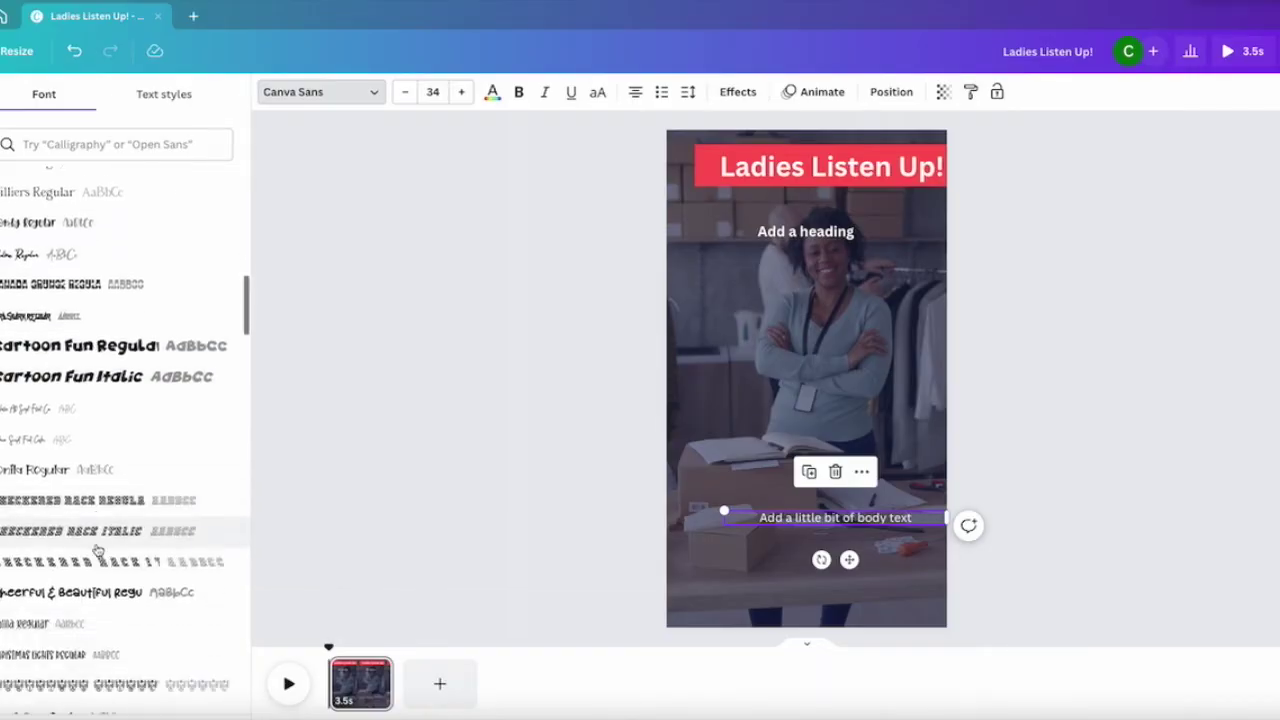
{"action": "scroll", "coordinate": [97, 548], "scroll_direction": "down", "scroll_amount": 5}
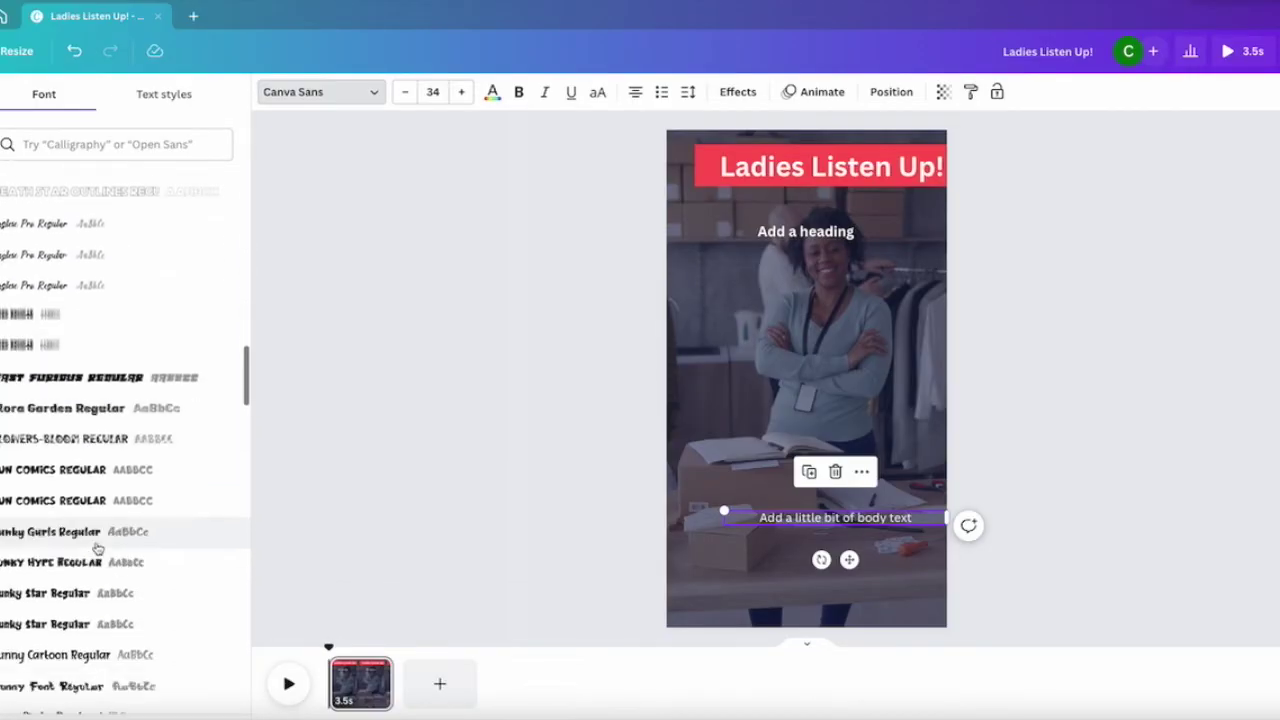
{"action": "left_click", "coordinate": [101, 560]}
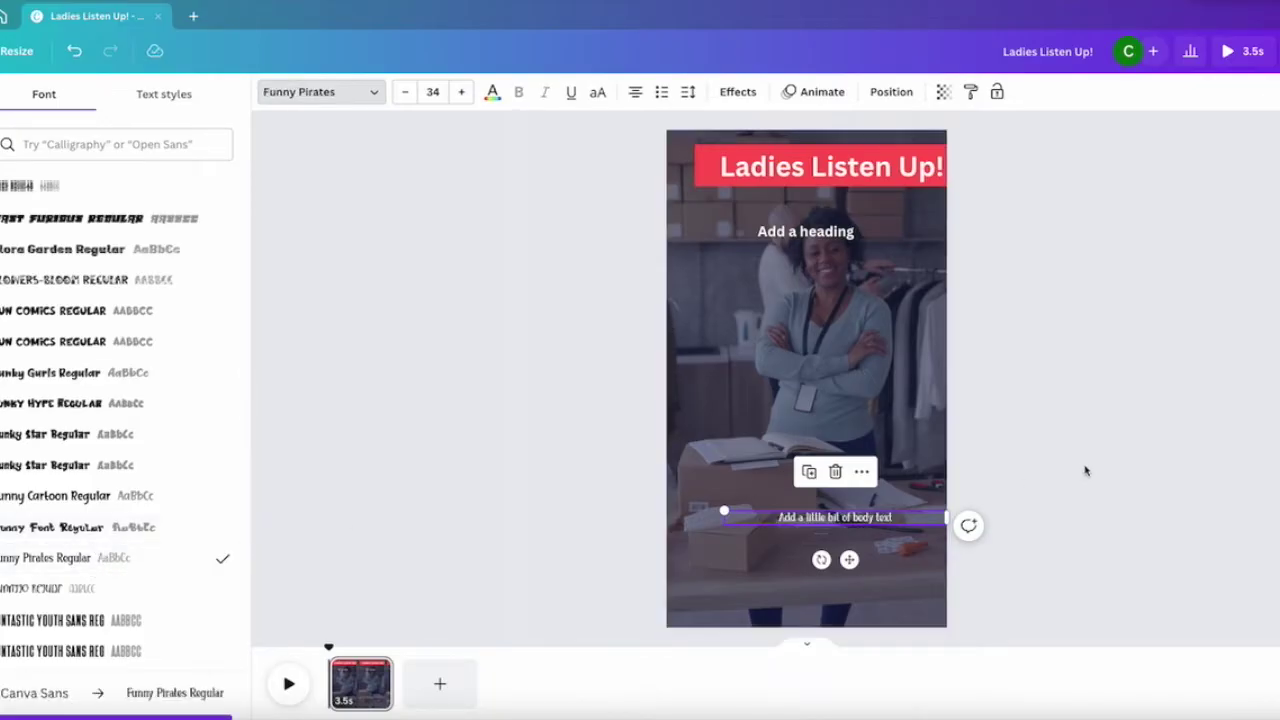
{"action": "key", "text": "Escape"}
{"action": "left_click", "coordinate": [862, 566]}
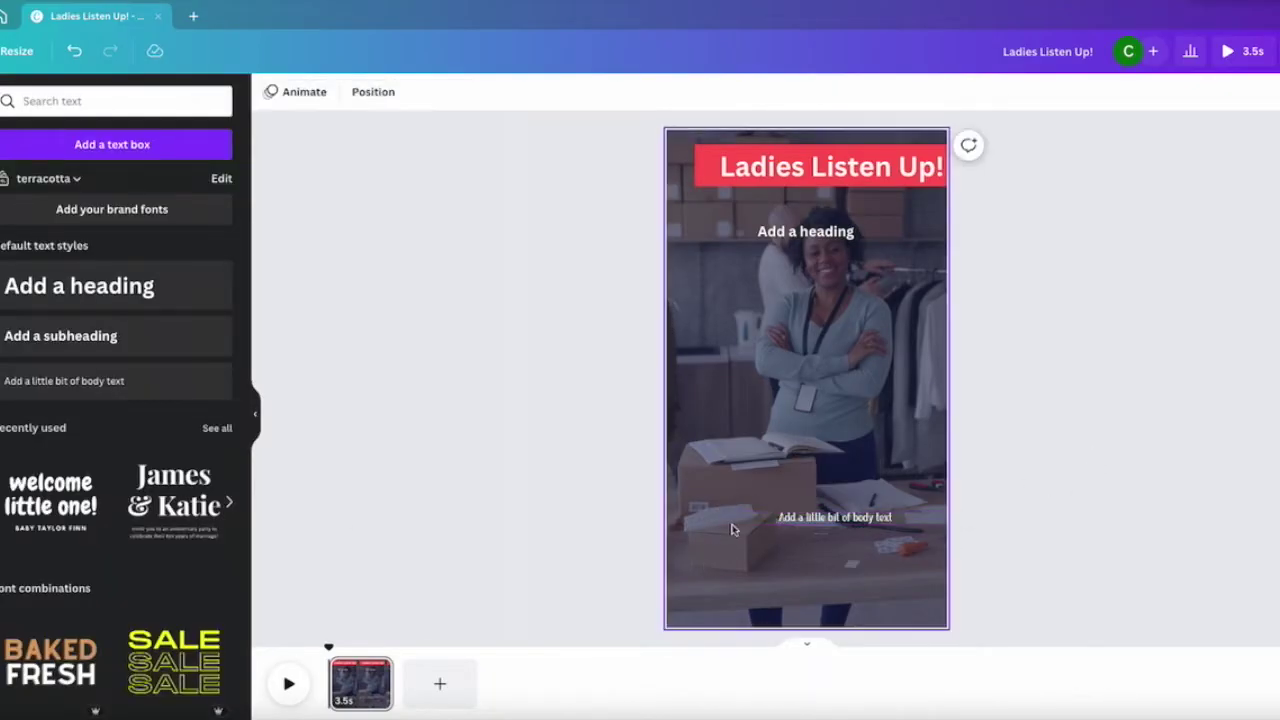
Step: Move the second heading down toward the middle of the page
{"action": "left_click", "coordinate": [698, 530]}
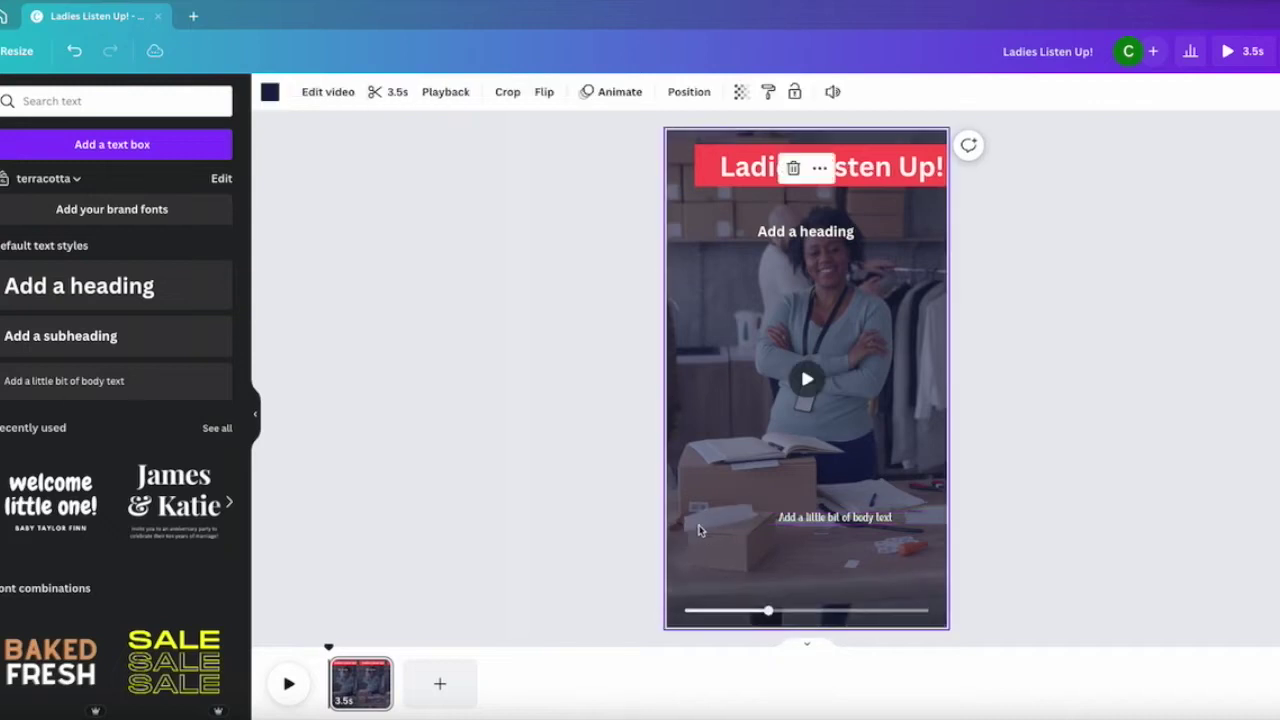
{"action": "left_click", "coordinate": [582, 497]}
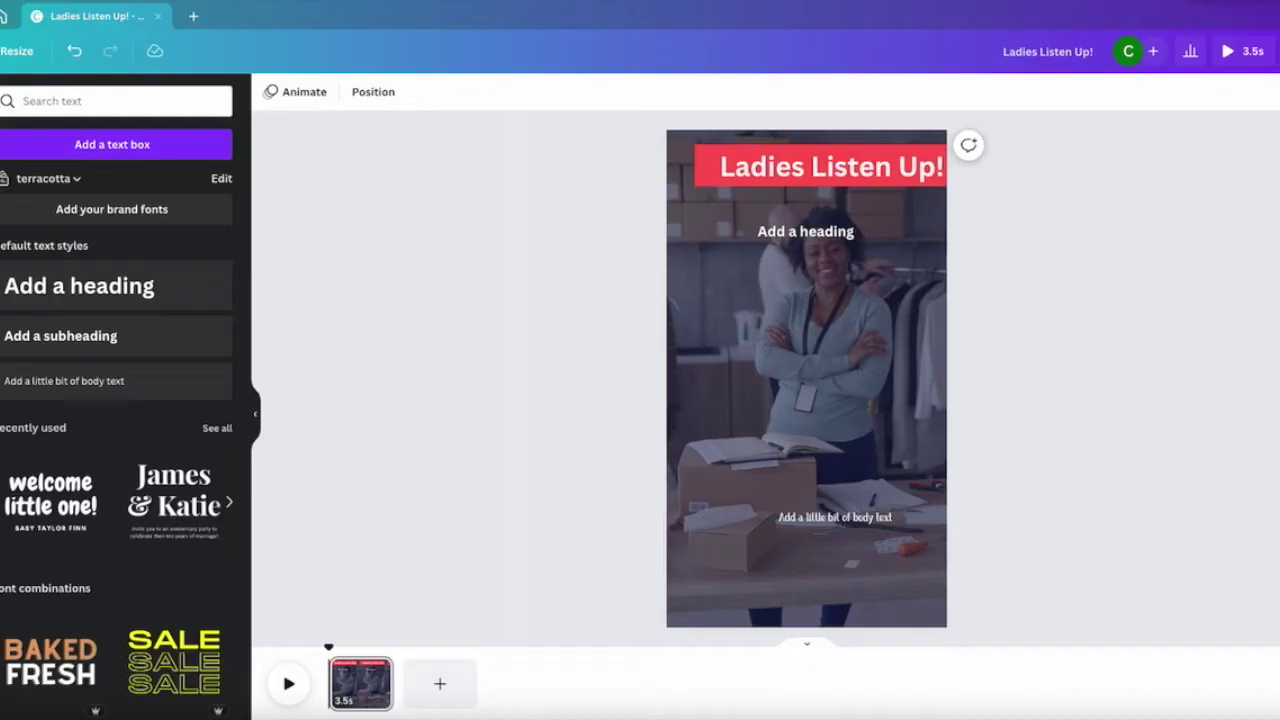
{"action": "left_click", "coordinate": [777, 234]}
{"action": "mouse_move", "coordinate": [777, 234]}
{"action": "left_mouse_down"}
{"action": "mouse_move", "coordinate": [755, 227]}
{"action": "mouse_move", "coordinate": [778, 229]}
{"action": "left_mouse_up"}
{"action": "left_click", "coordinate": [1090, 288]}
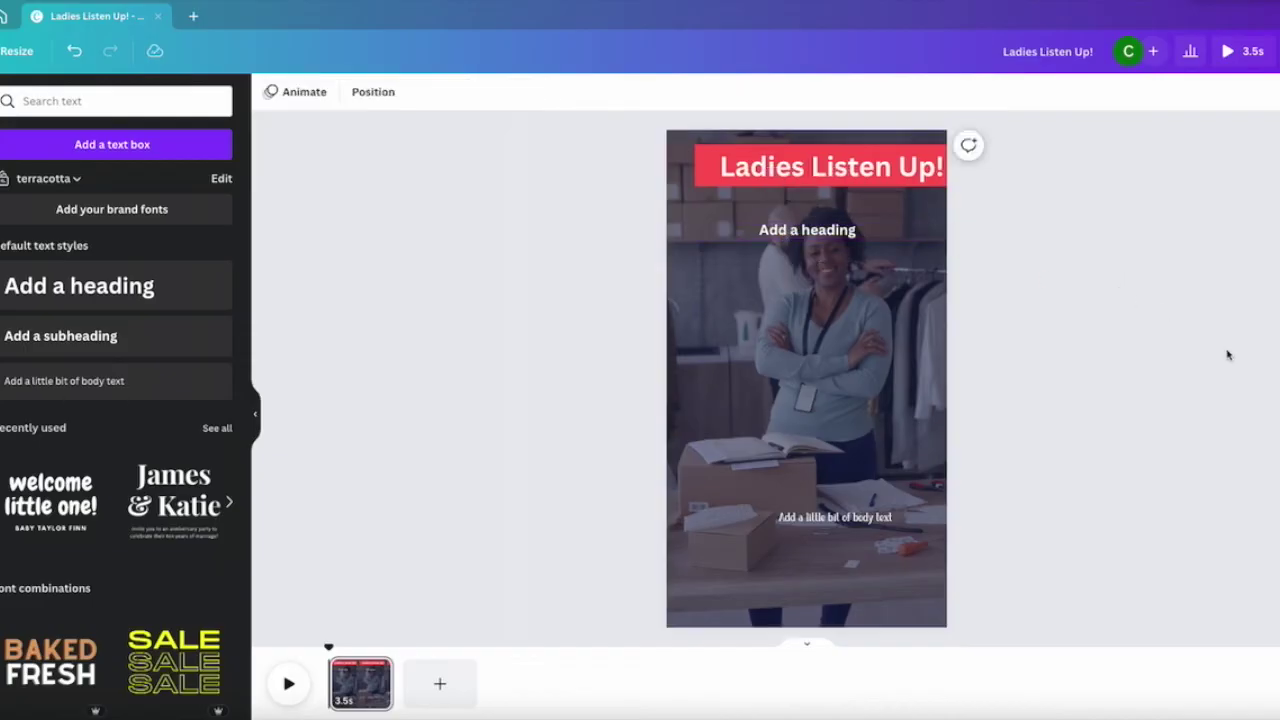
{"action": "left_click_drag", "start_coordinate": [808, 232], "coordinate": [808, 310]}
{"action": "left_click", "coordinate": [1011, 349]}
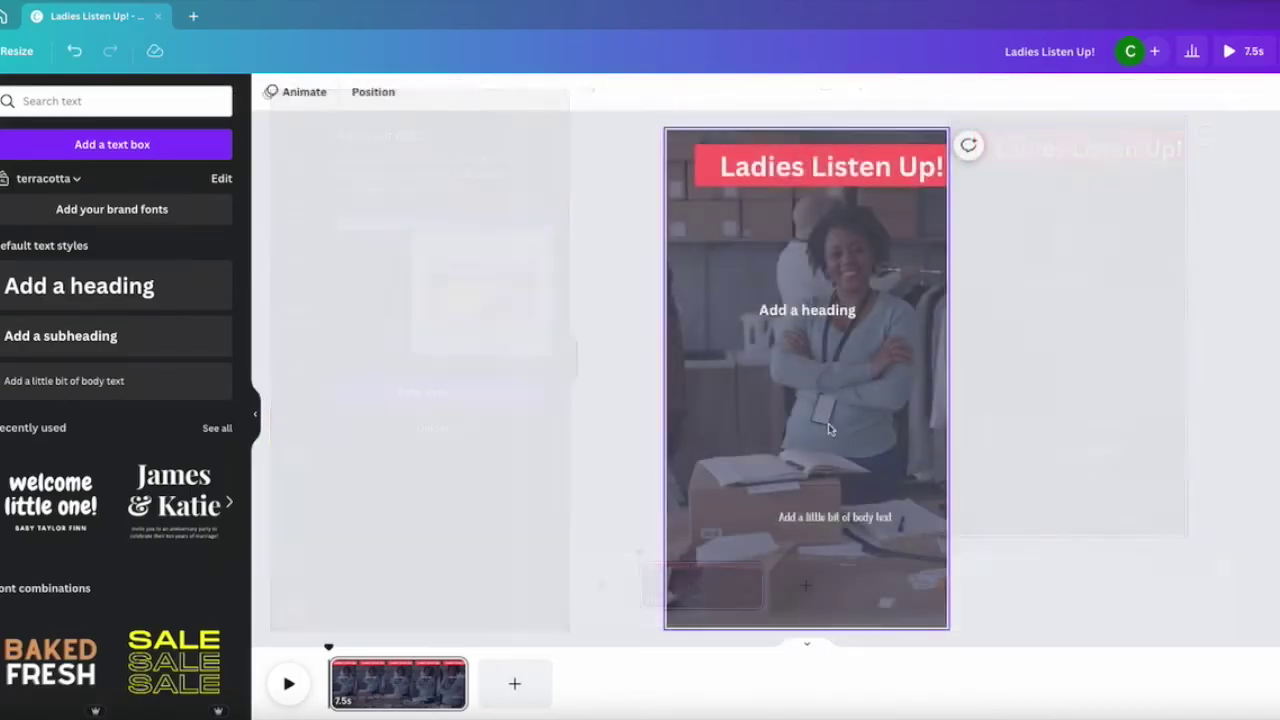
Step: Adjust the background video's timing to 7.5 seconds and open Bulk create
{"action": "left_click", "coordinate": [828, 423]}
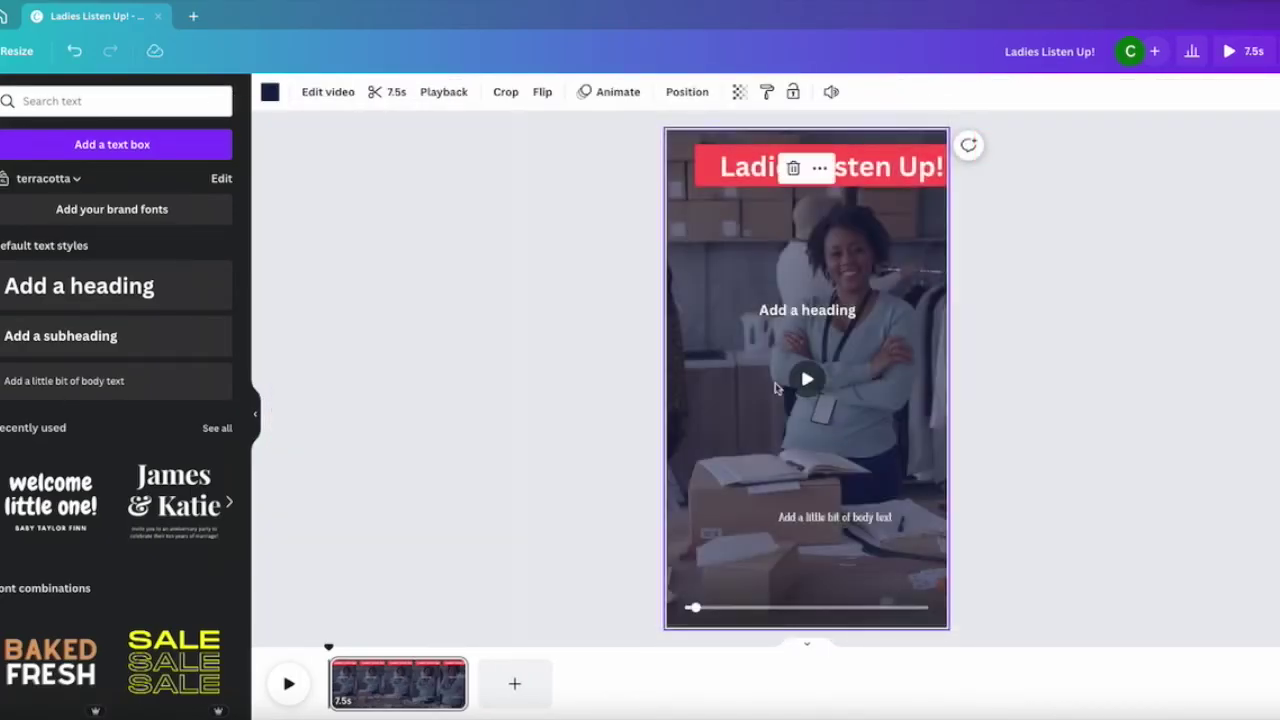
{"action": "left_click", "coordinate": [400, 90]}
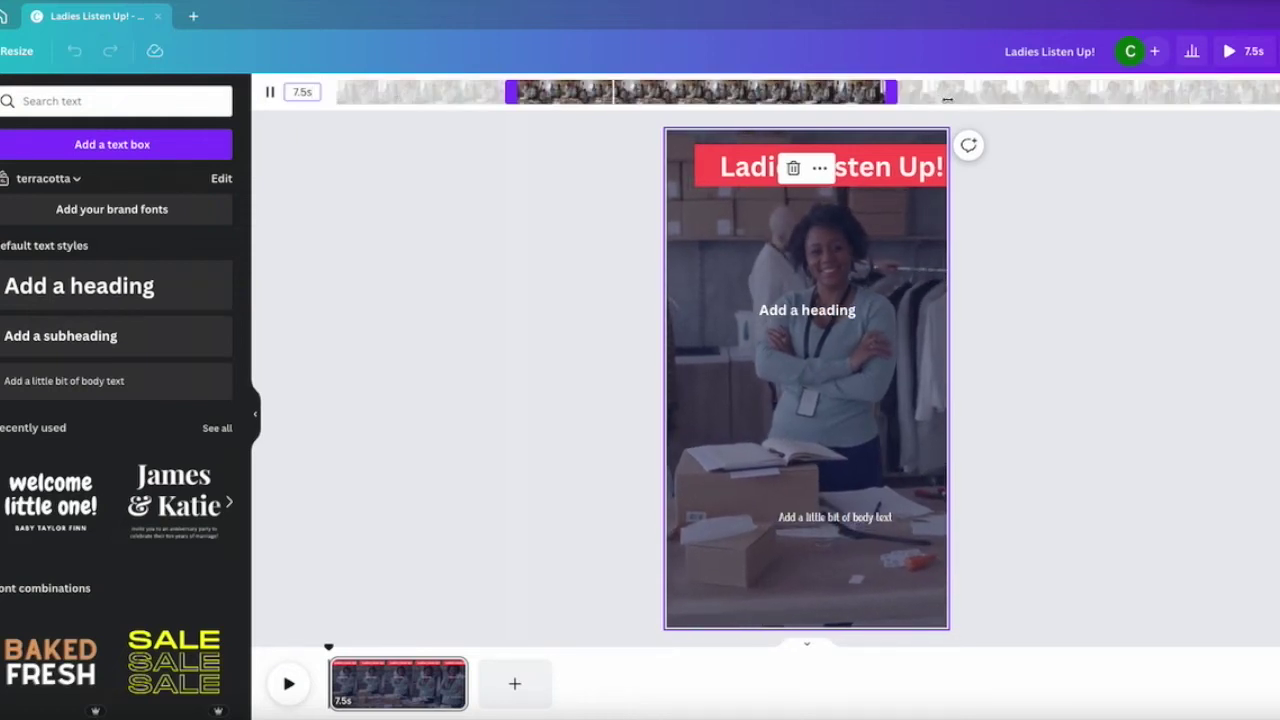
{"action": "left_click", "coordinate": [1124, 336]}
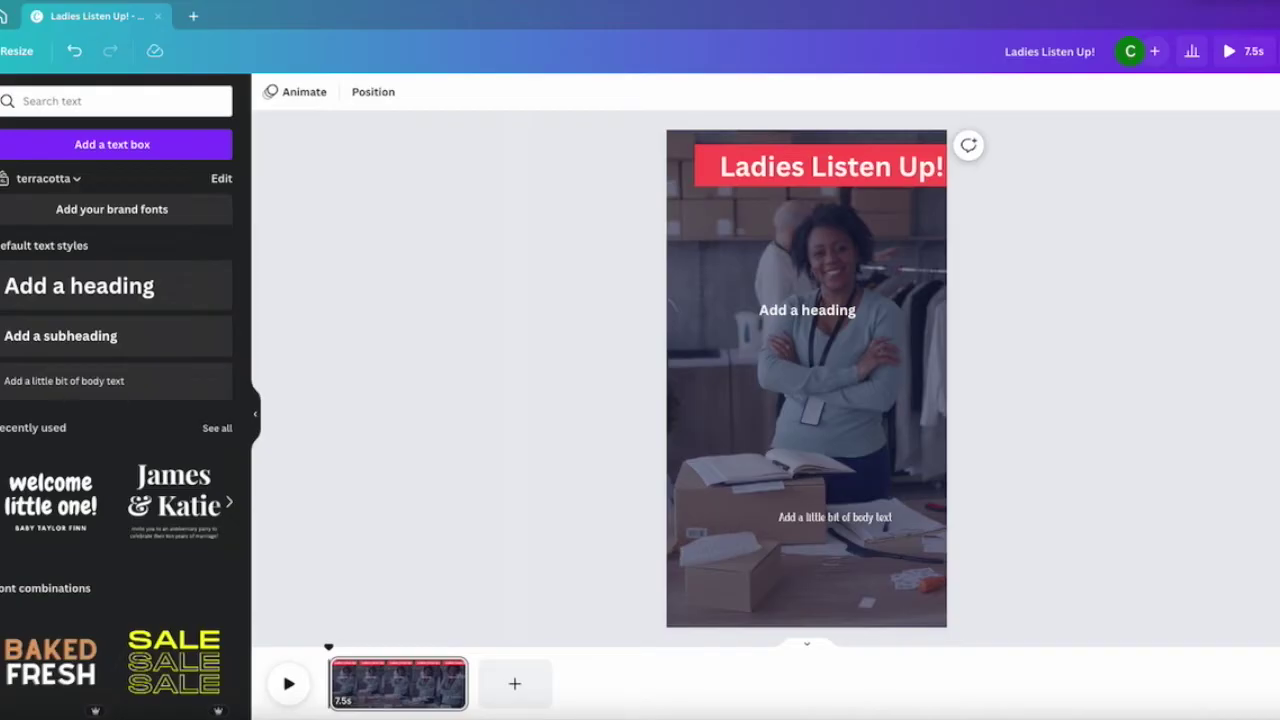
{"action": "left_click", "coordinate": [0, 480]}
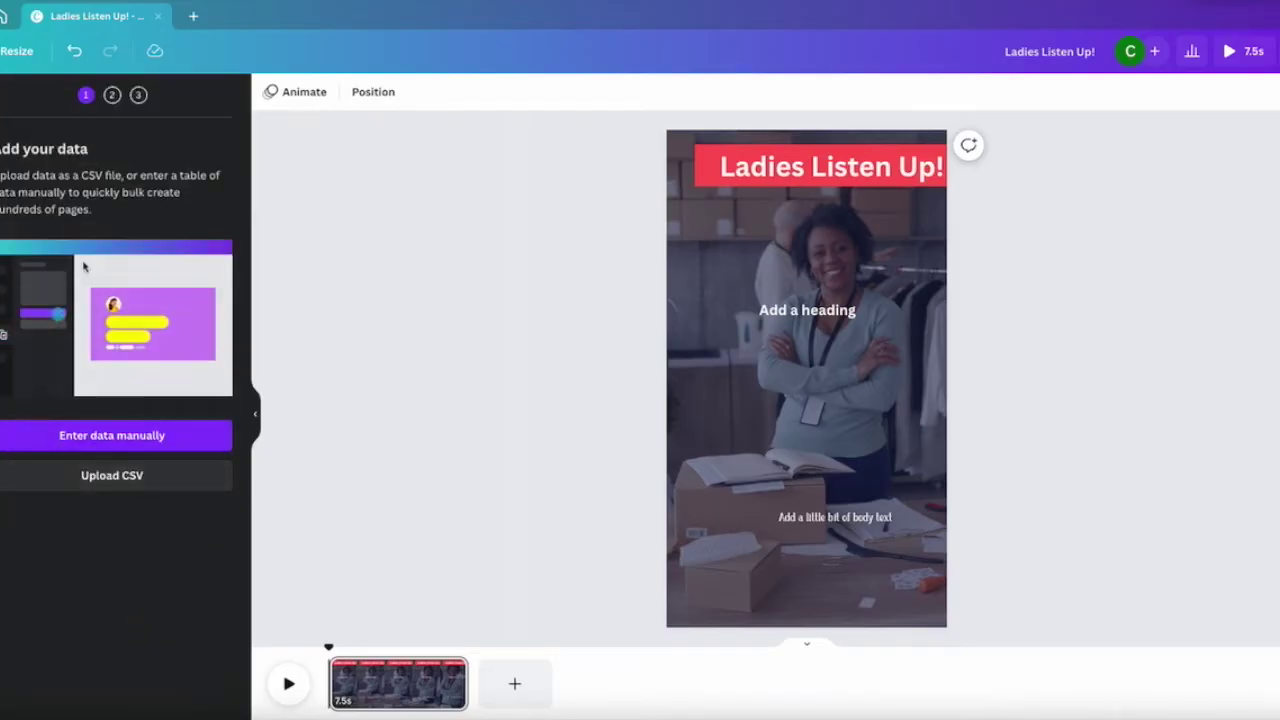
Step: Start a manual bulk-create data table, clear its sample rows, and switch to ChatGPT
{"action": "left_click", "coordinate": [134, 436]}
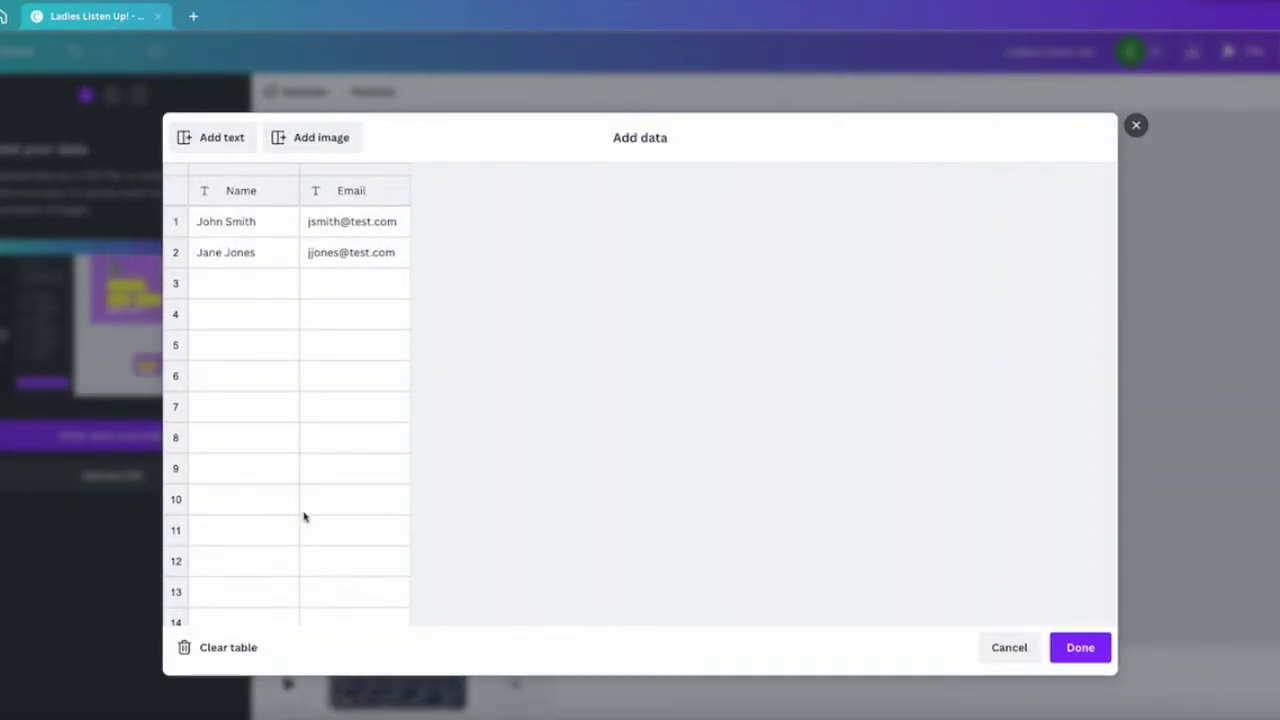
{"action": "left_click", "coordinate": [238, 649]}
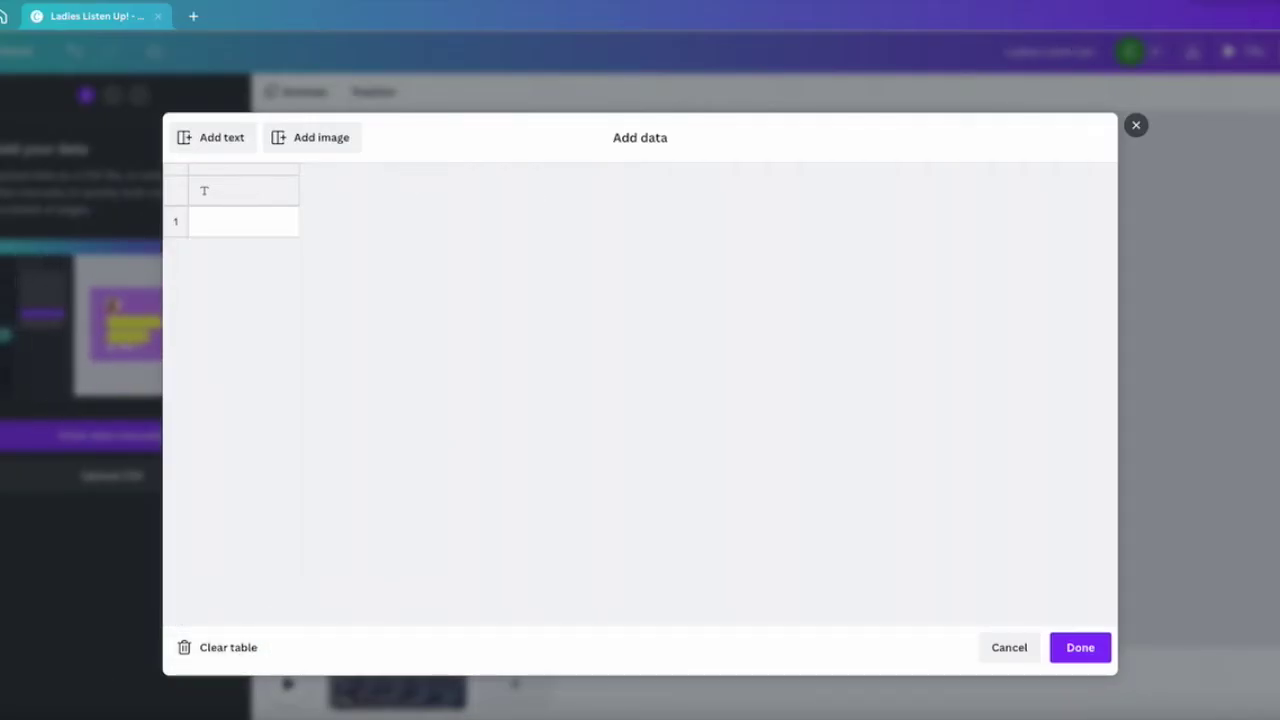
{"action": "key", "text": "alt+Tab"}
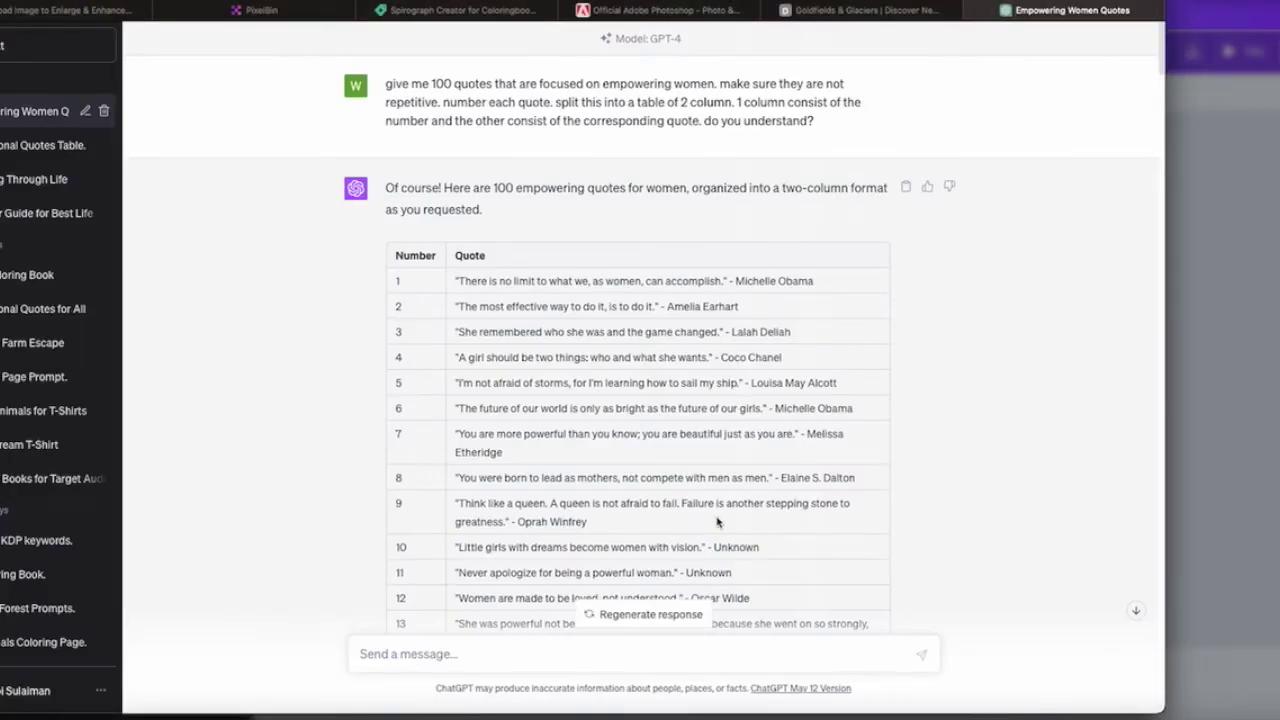
Step: Scroll through the ChatGPT chat to locate the three-column table of 100 quotes
{"action": "left_click_drag", "start_coordinate": [386, 84], "coordinate": [818, 123]}
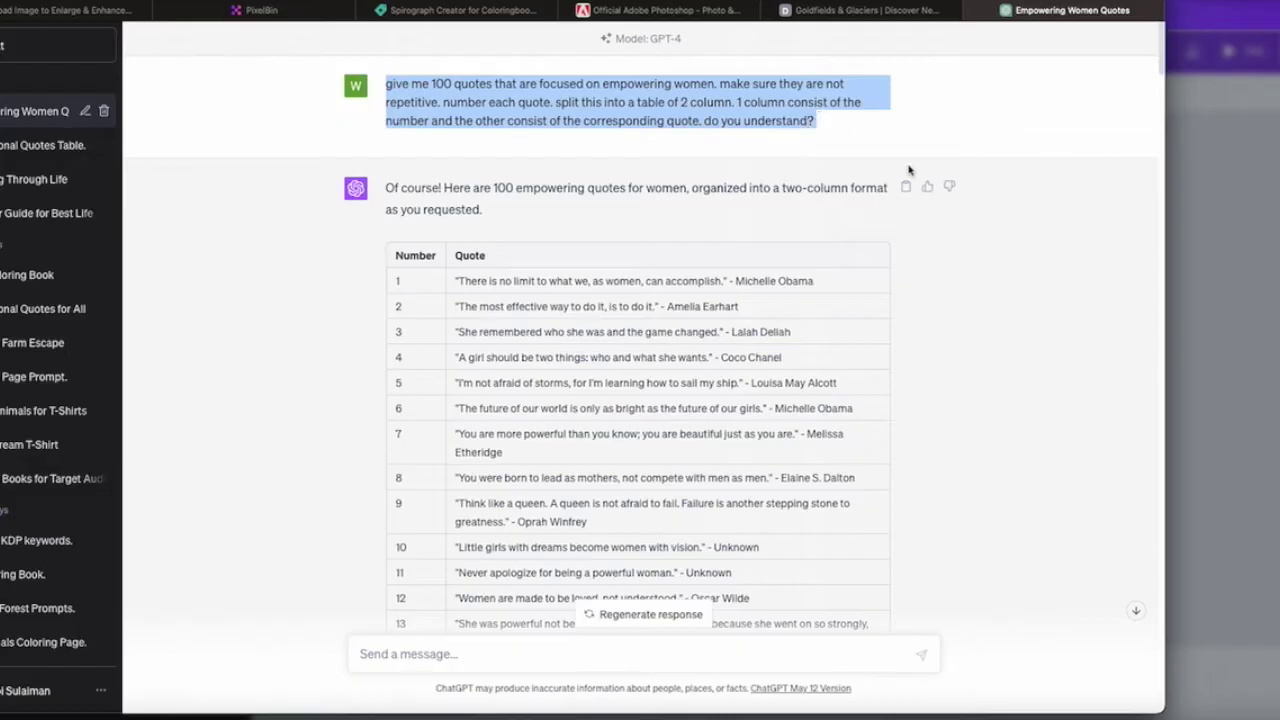
{"action": "left_click", "coordinate": [945, 157]}
{"action": "scroll", "coordinate": [900, 270], "scroll_direction": "down", "scroll_amount": 2}
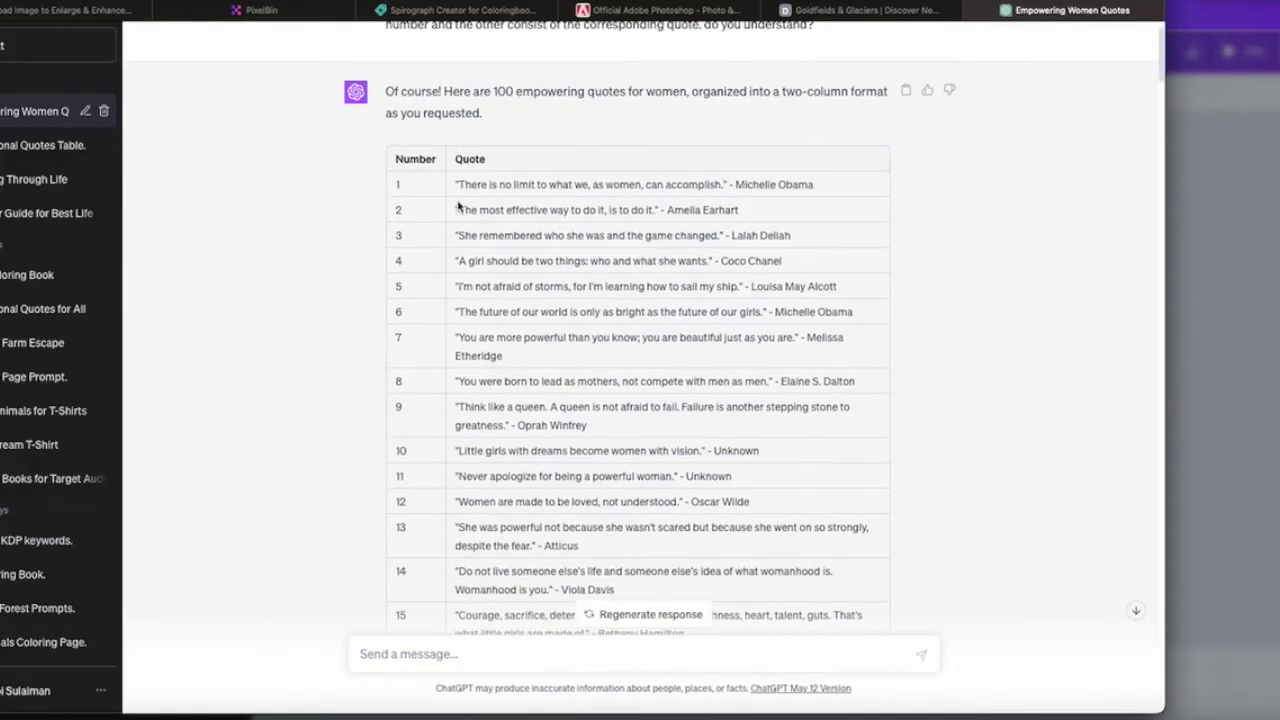
{"action": "left_click_drag", "start_coordinate": [456, 186], "coordinate": [815, 186]}
{"action": "scroll", "coordinate": [764, 430], "scroll_direction": "down", "scroll_amount": 3}
{"action": "scroll", "coordinate": [764, 427], "scroll_direction": "down", "scroll_amount": 20}
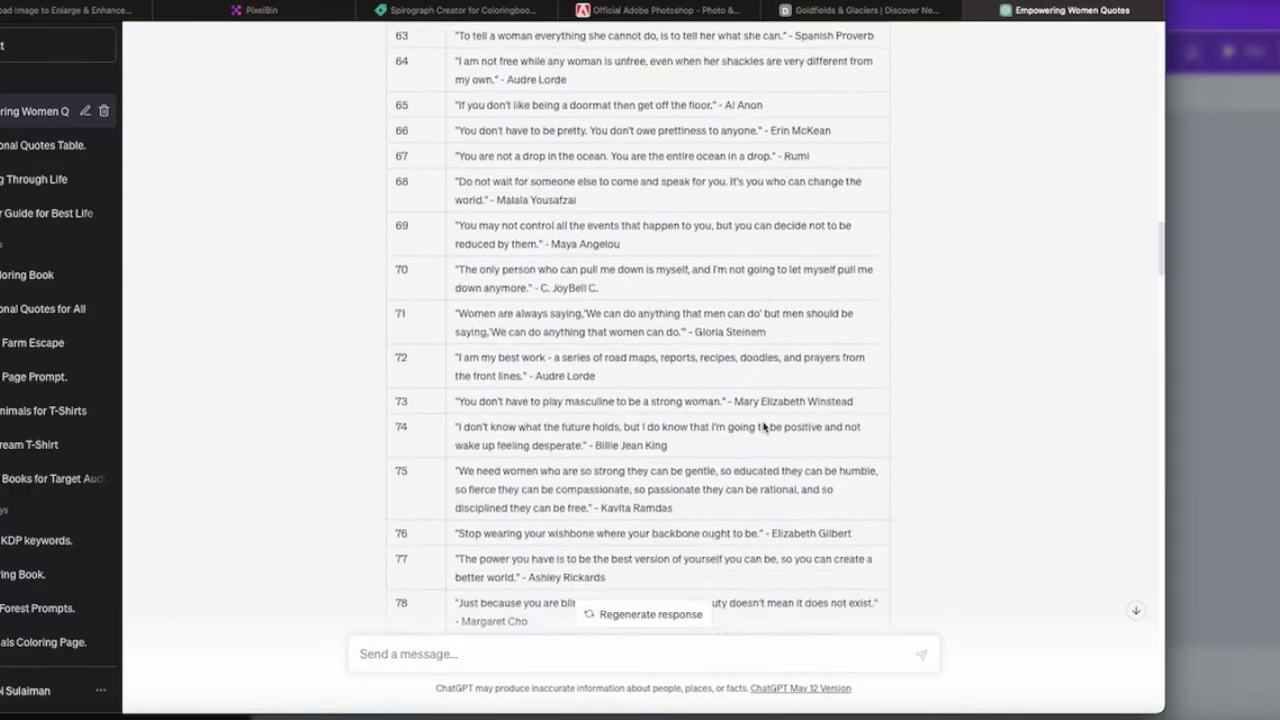
{"action": "scroll", "coordinate": [764, 427], "scroll_direction": "up", "scroll_amount": 6}
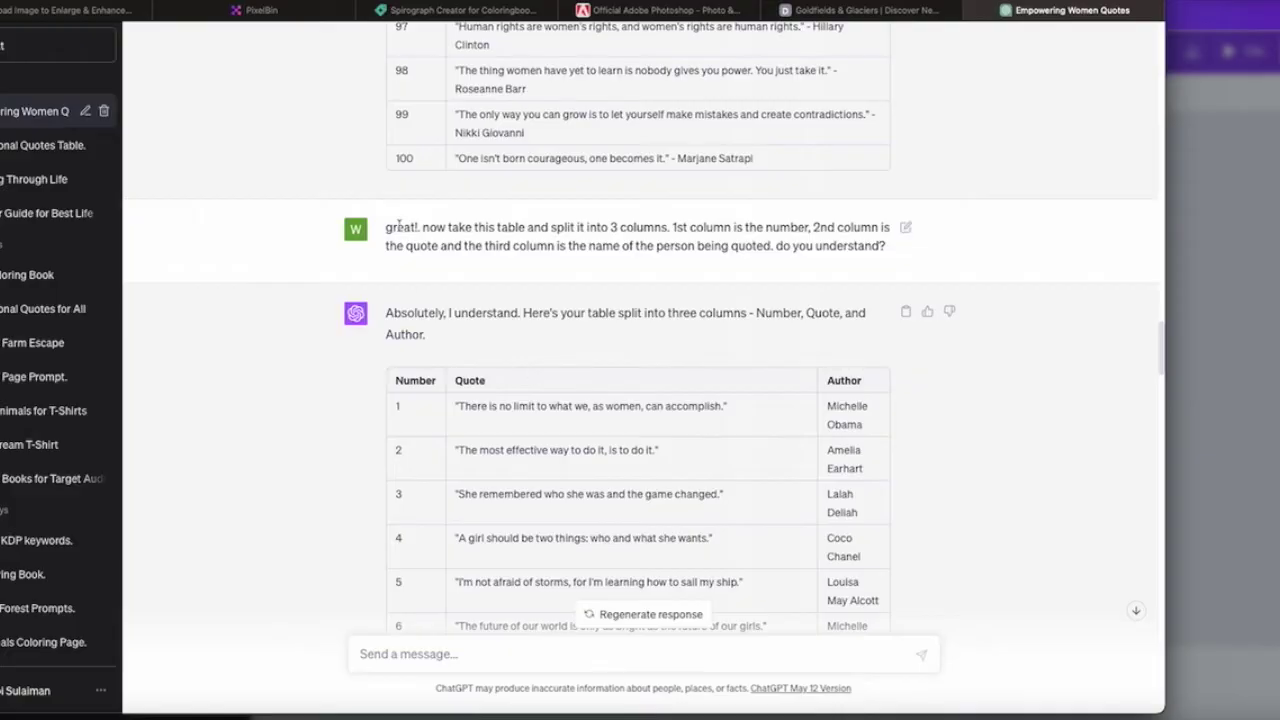
{"action": "left_click_drag", "start_coordinate": [386, 227], "coordinate": [749, 265]}
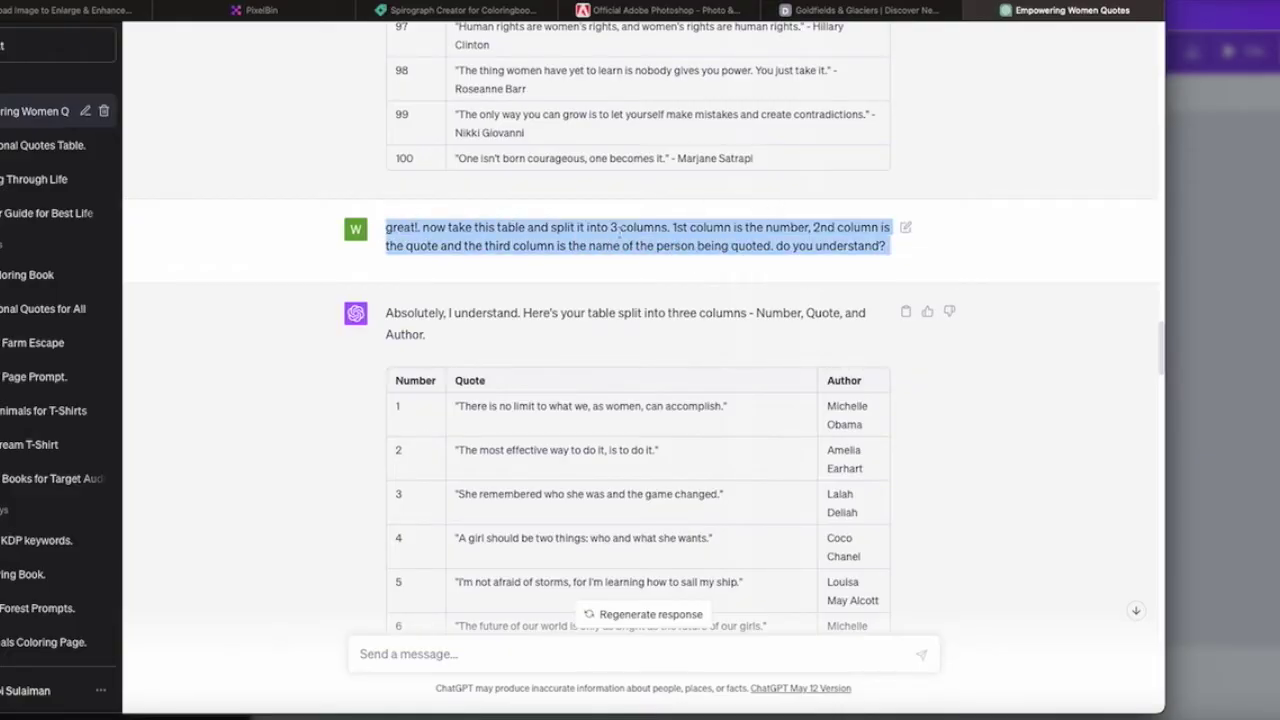
{"action": "left_click", "coordinate": [594, 357]}
{"action": "scroll", "coordinate": [504, 397], "scroll_direction": "up", "scroll_amount": 2}
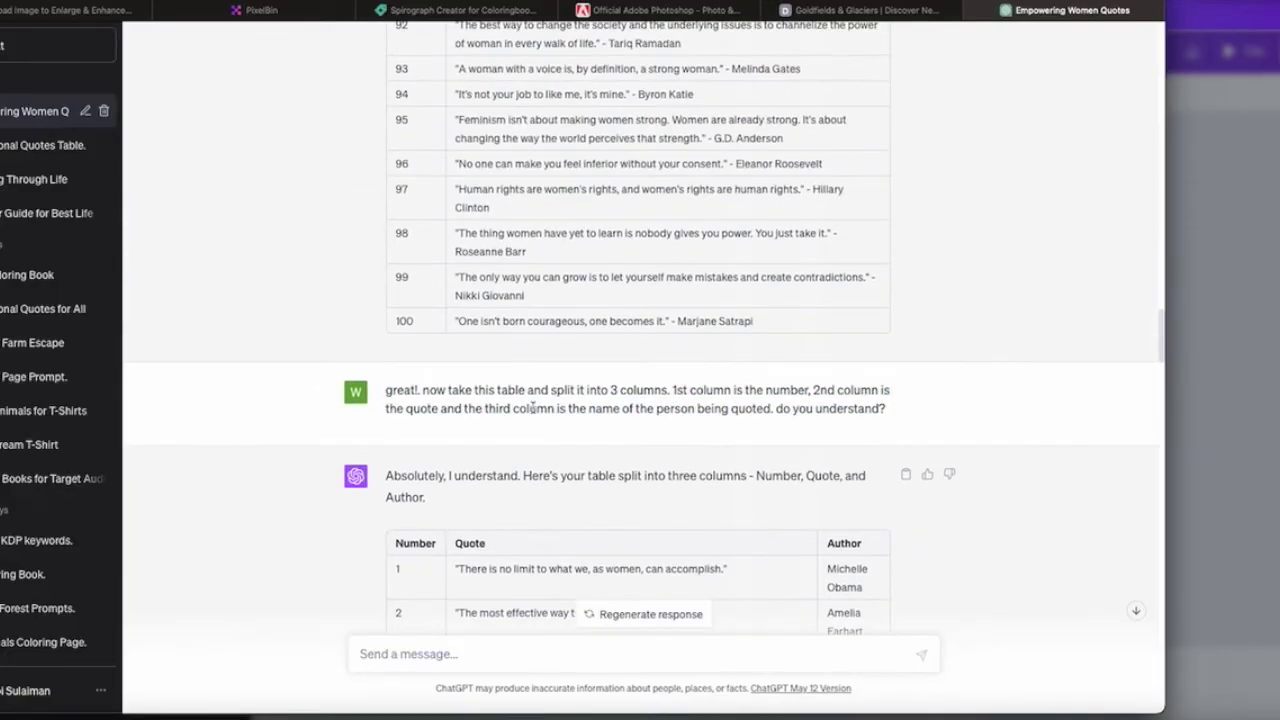
{"action": "scroll", "coordinate": [538, 410], "scroll_direction": "down", "scroll_amount": 4}
{"action": "scroll", "coordinate": [476, 334], "scroll_direction": "down", "scroll_amount": 1}
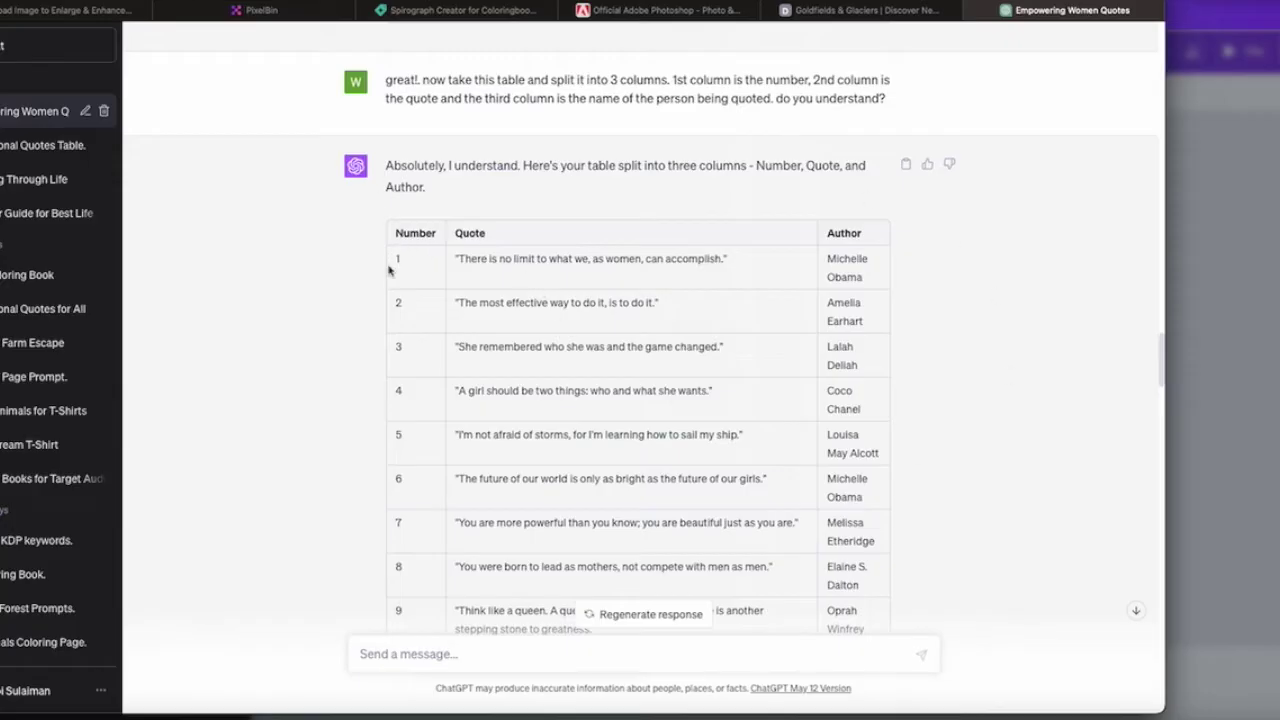
Step: Copy the full Number, Quote and Author table to row 100, then return to Canva
{"action": "left_click_drag", "start_coordinate": [396, 231], "coordinate": [873, 520]}
{"action": "right_click", "coordinate": [773, 455]}
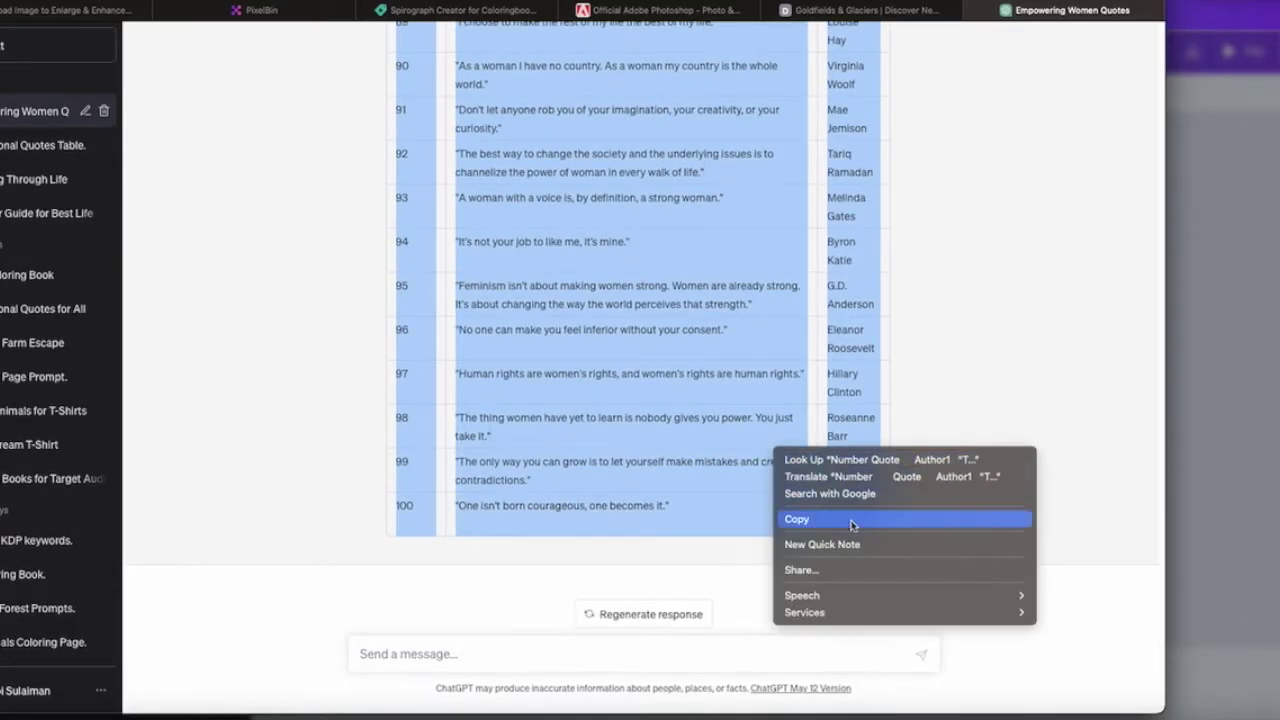
{"action": "left_click", "coordinate": [849, 519]}
{"action": "left_click", "coordinate": [1146, 288]}
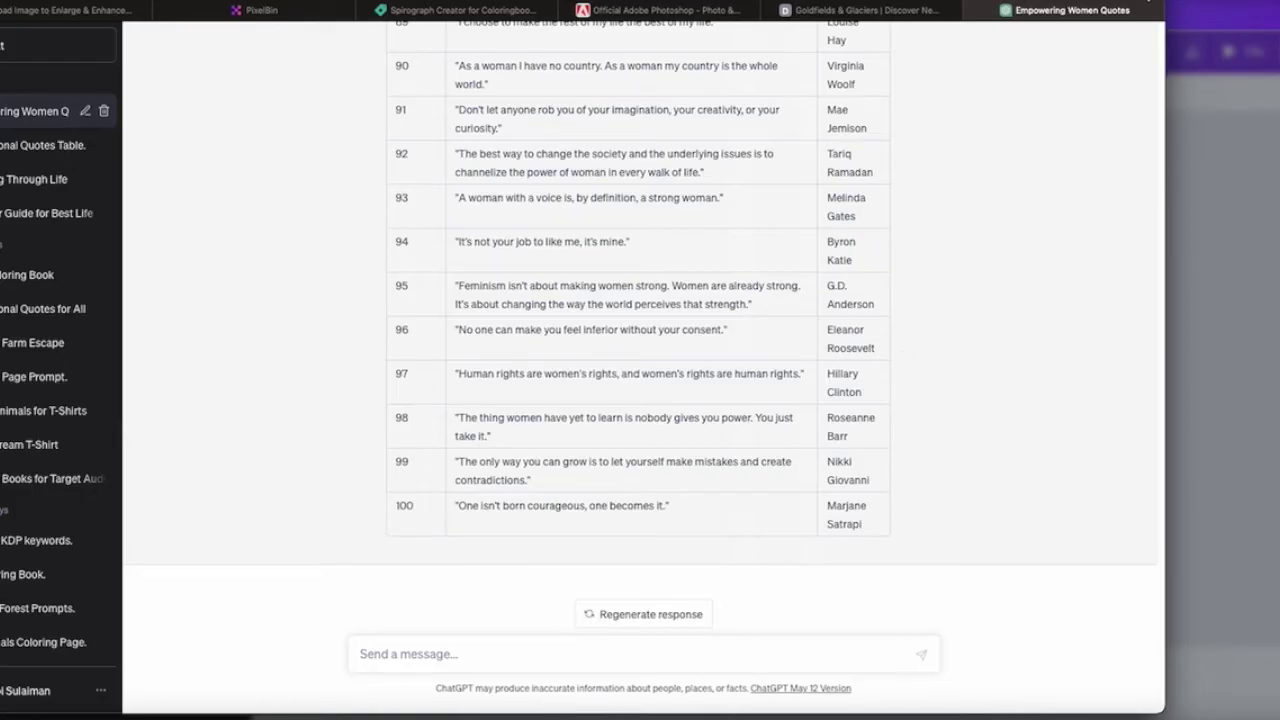
{"action": "key", "text": "super+Tab"}
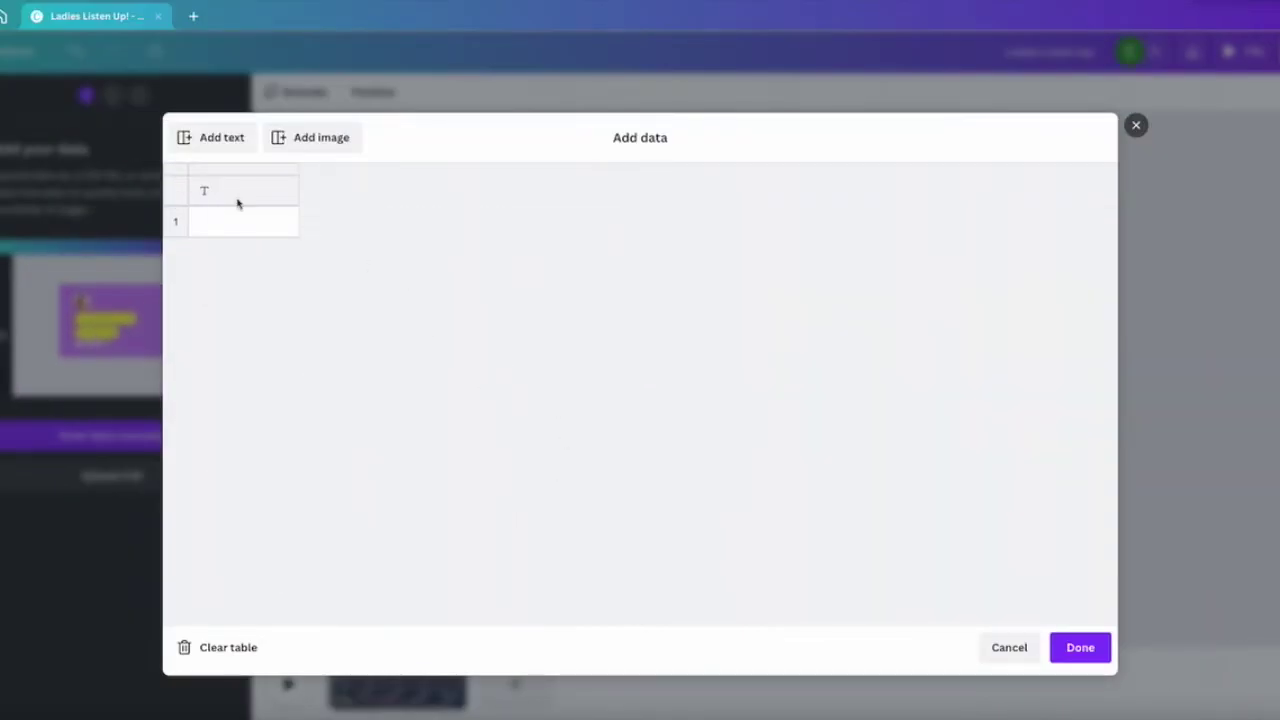
Step: Paste the copied quotes table into the bulk-create data table's header cell
{"action": "right_click", "coordinate": [222, 192]}
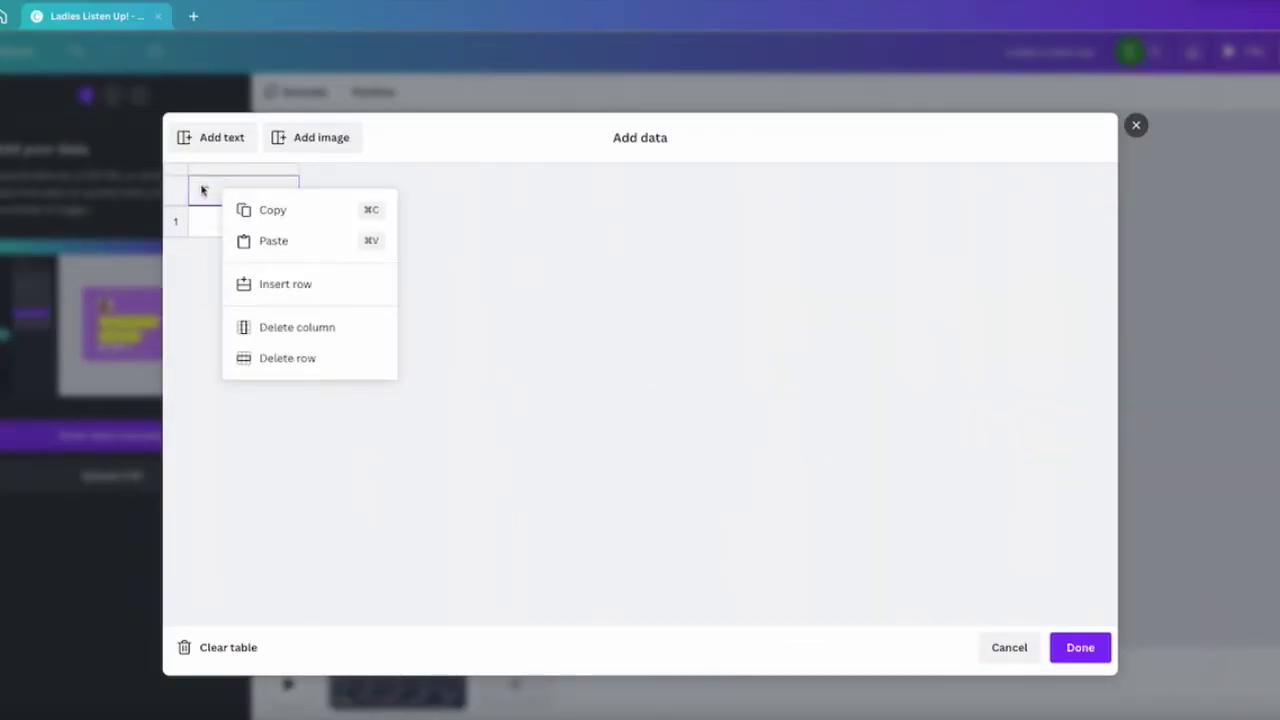
{"action": "left_click", "coordinate": [206, 191]}
{"action": "left_click", "coordinate": [214, 223]}
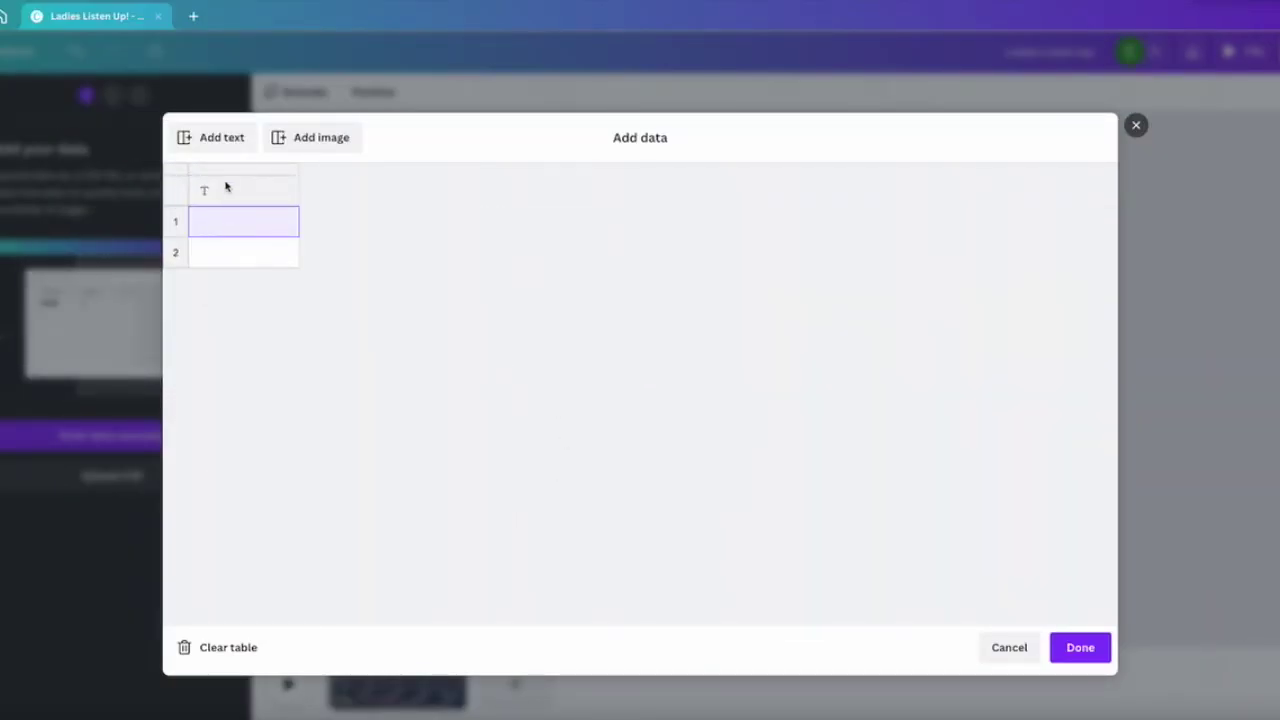
{"action": "left_click", "coordinate": [228, 193]}
{"action": "right_click", "coordinate": [210, 193]}
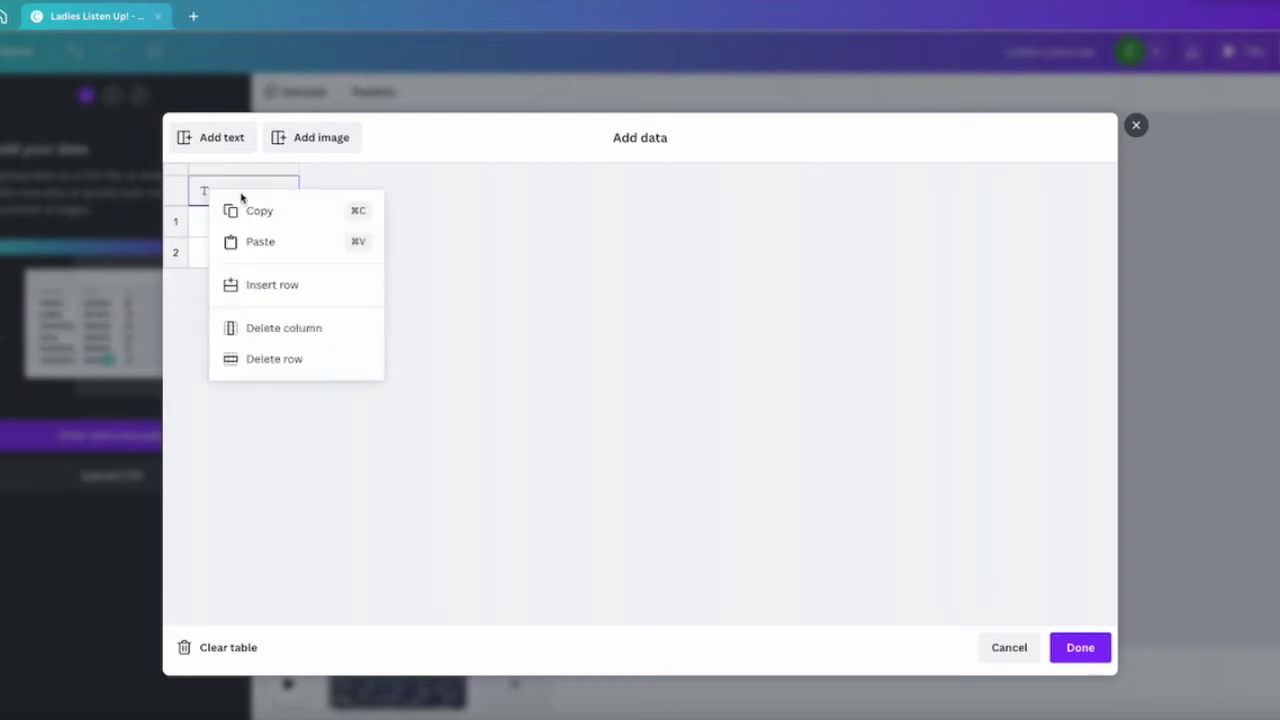
{"action": "left_click", "coordinate": [264, 242]}
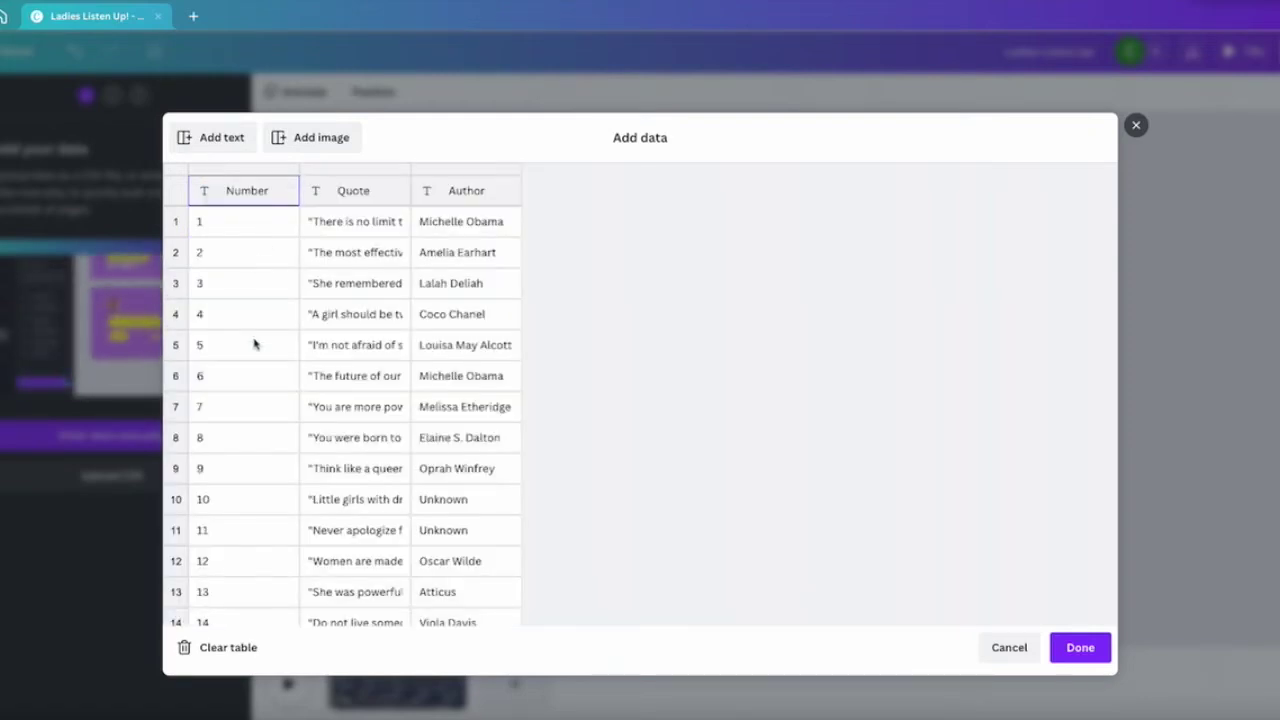
Step: Delete the Number column, keeping Quote and Author, and confirm the data
{"action": "right_click", "coordinate": [240, 188]}
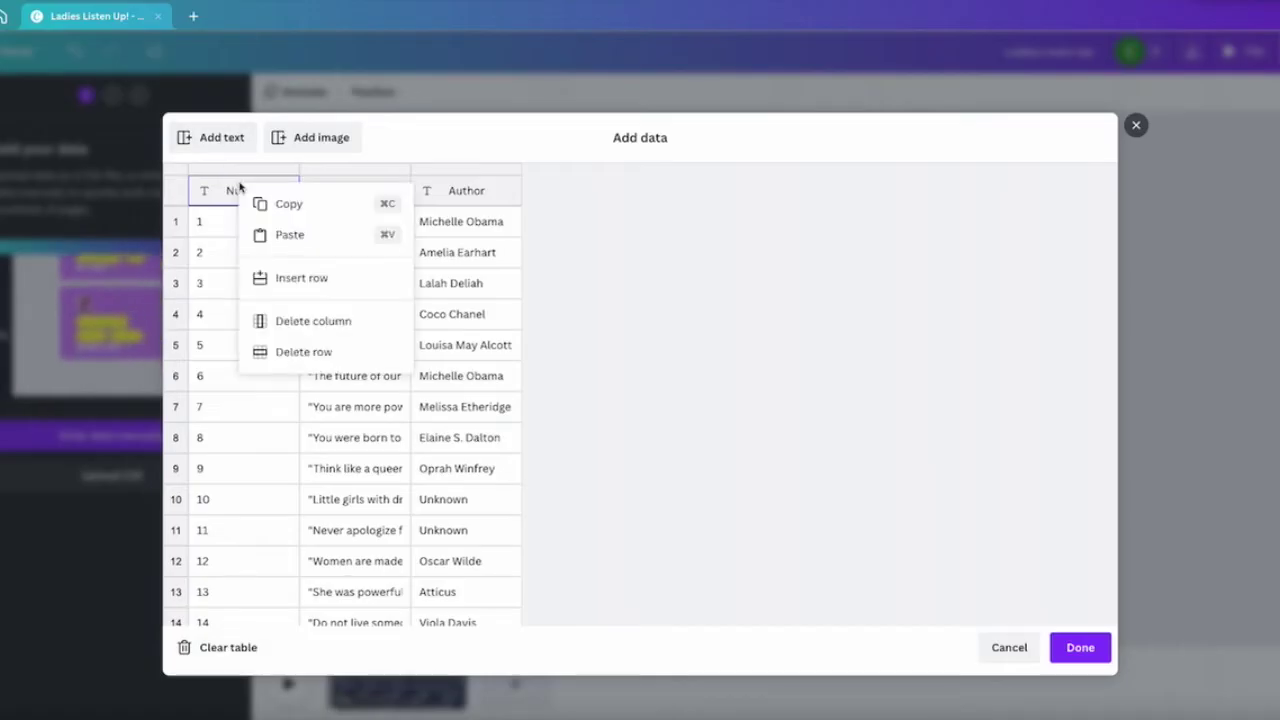
{"action": "left_click", "coordinate": [304, 323]}
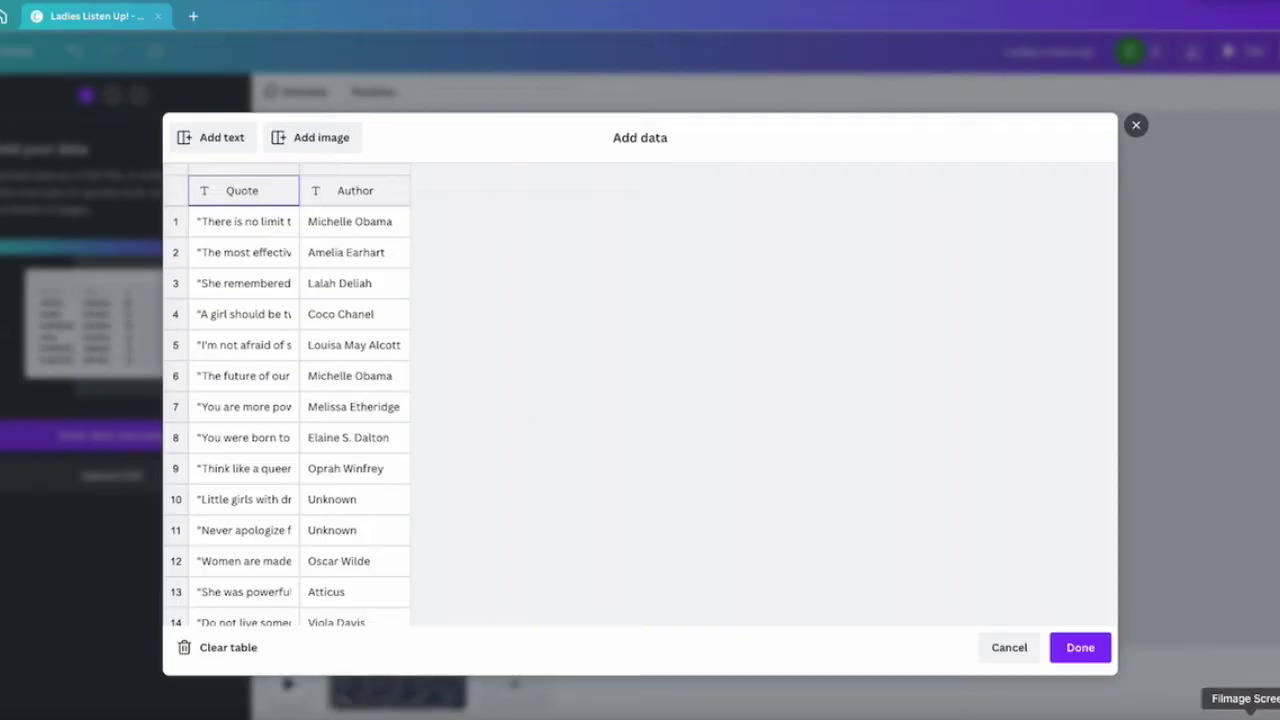
{"action": "left_click", "coordinate": [1082, 647]}
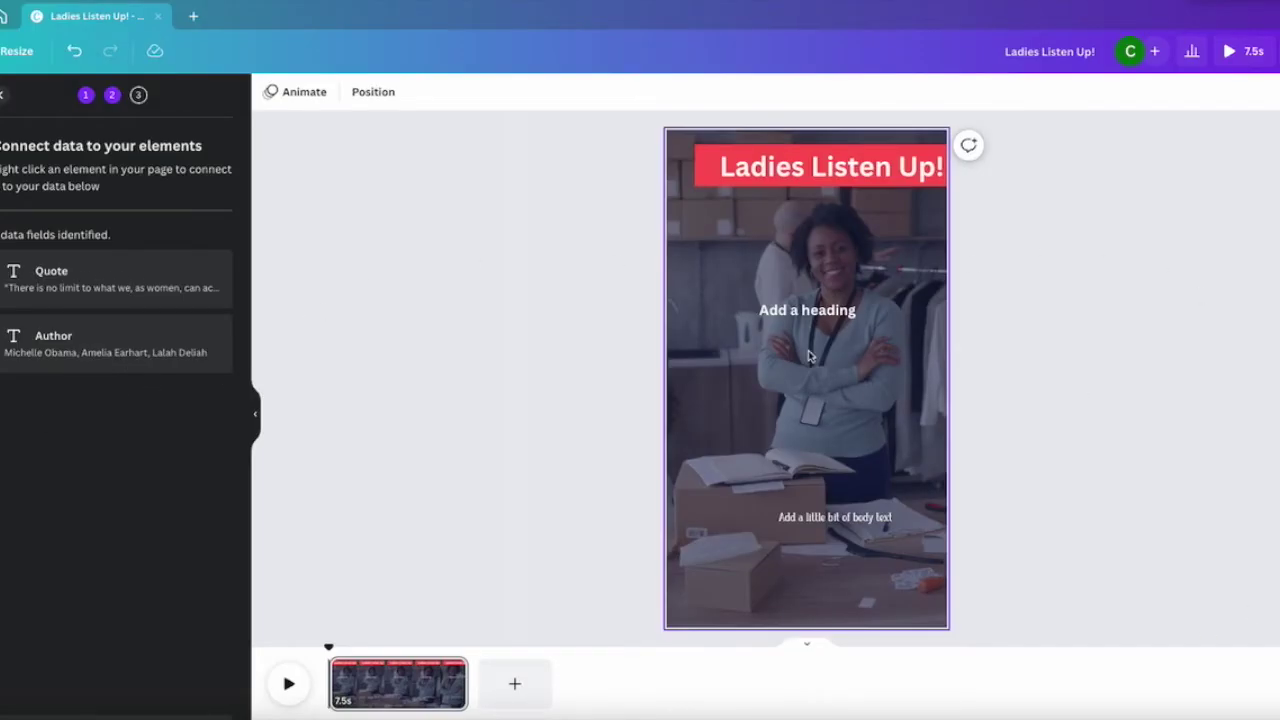
Step: Connect the 'Add a heading' text to the Quote data field
{"action": "left_click", "coordinate": [806, 315]}
{"action": "right_click", "coordinate": [807, 316]}
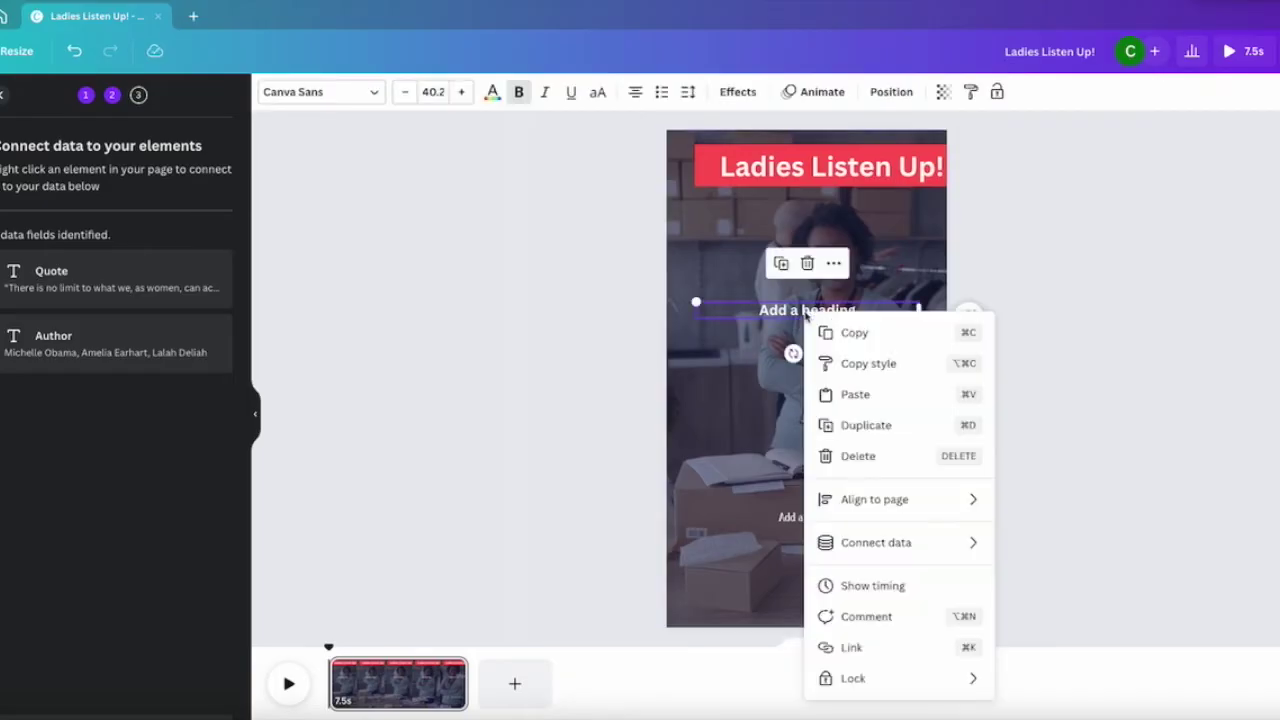
{"action": "left_click", "coordinate": [871, 541]}
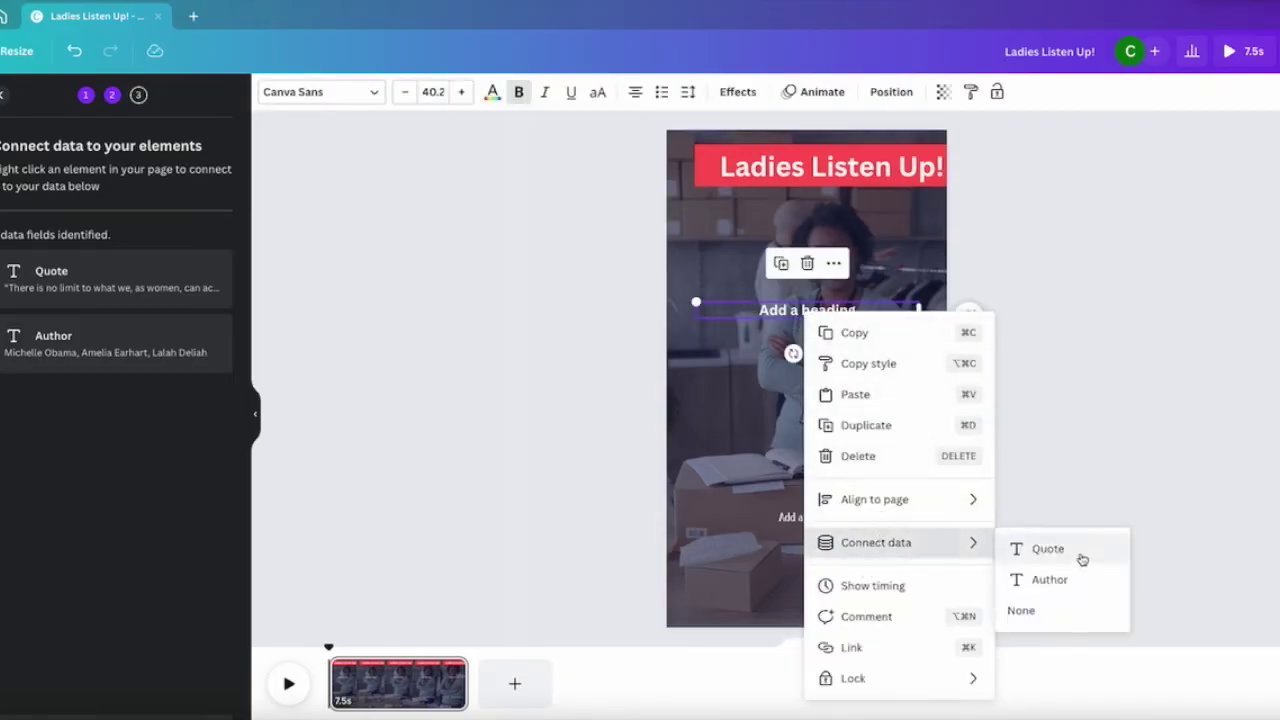
{"action": "left_click", "coordinate": [1082, 559]}
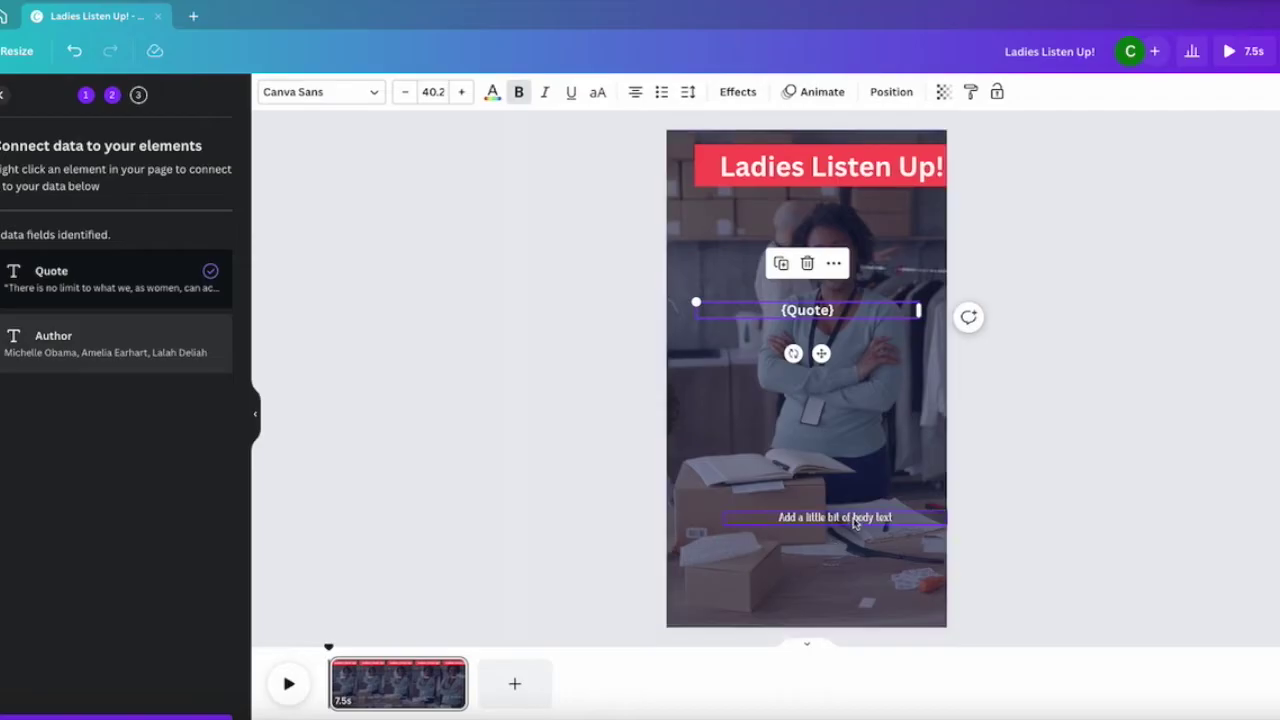
Step: Connect the body text to the Author data field
{"action": "left_click", "coordinate": [858, 524]}
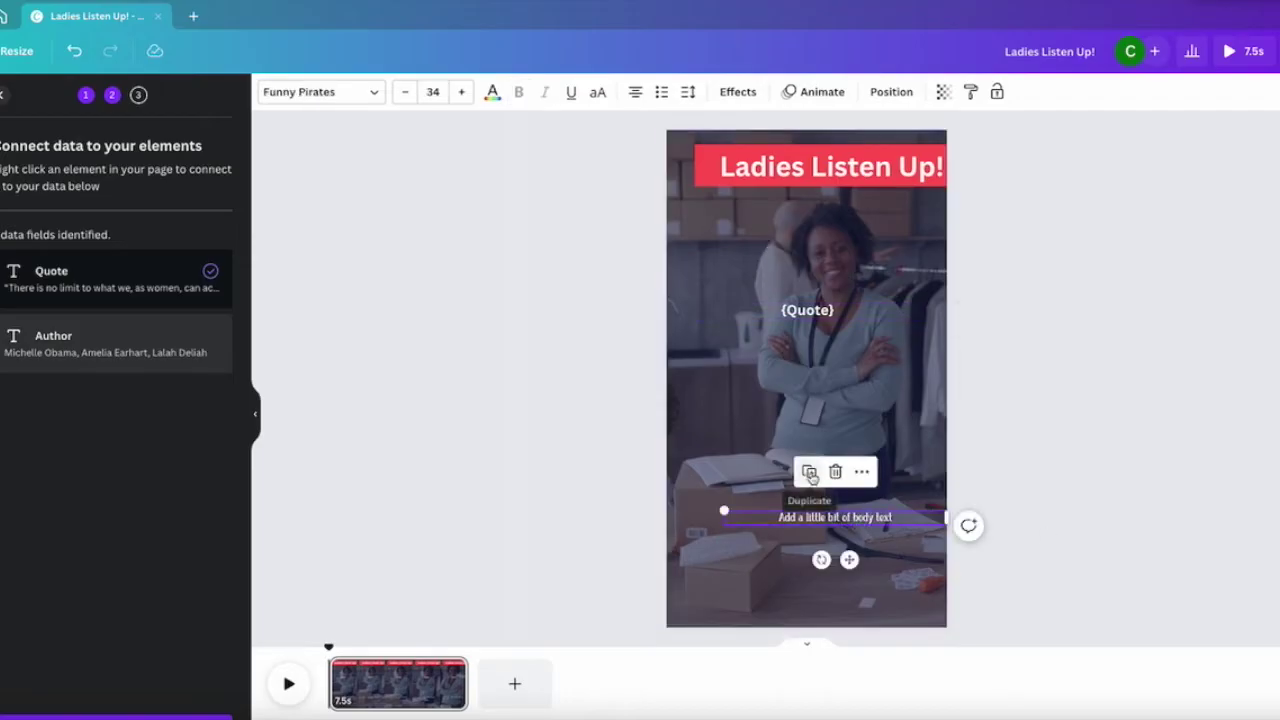
{"action": "right_click", "coordinate": [868, 518]}
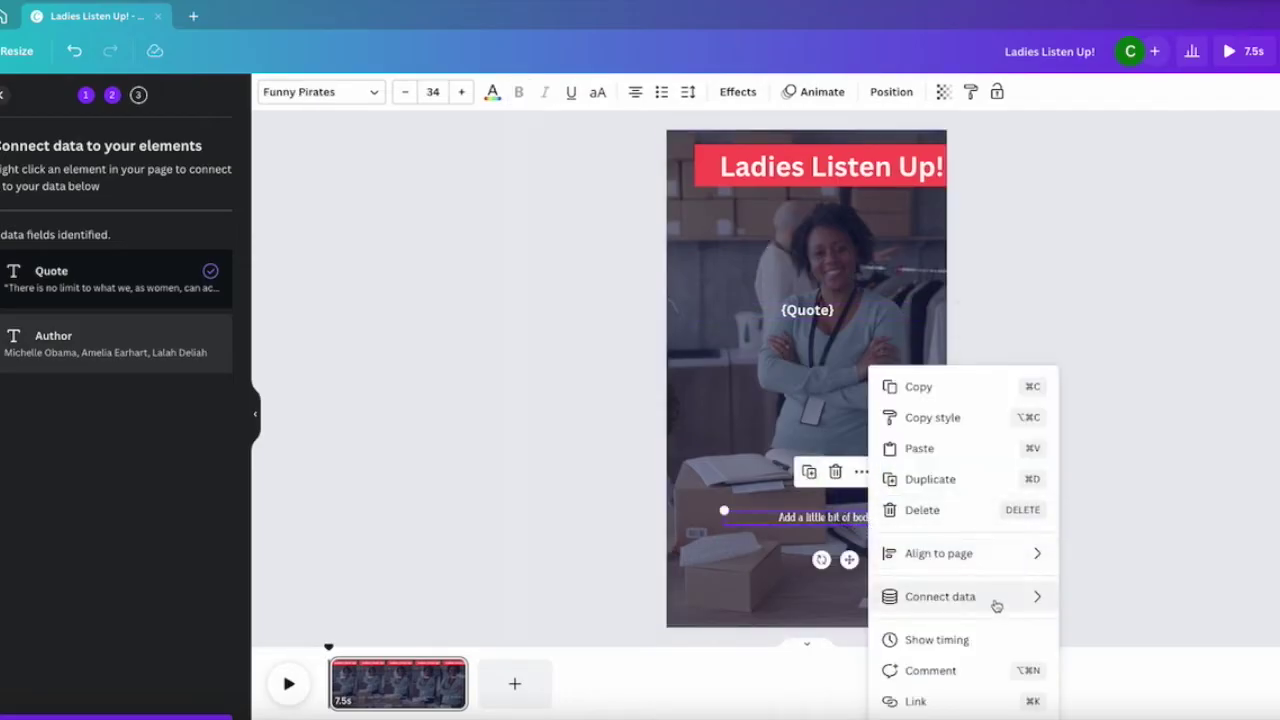
{"action": "mouse_move", "coordinate": [994, 600]}
{"action": "left_click", "coordinate": [1123, 629]}
{"action": "left_click", "coordinate": [1187, 520]}
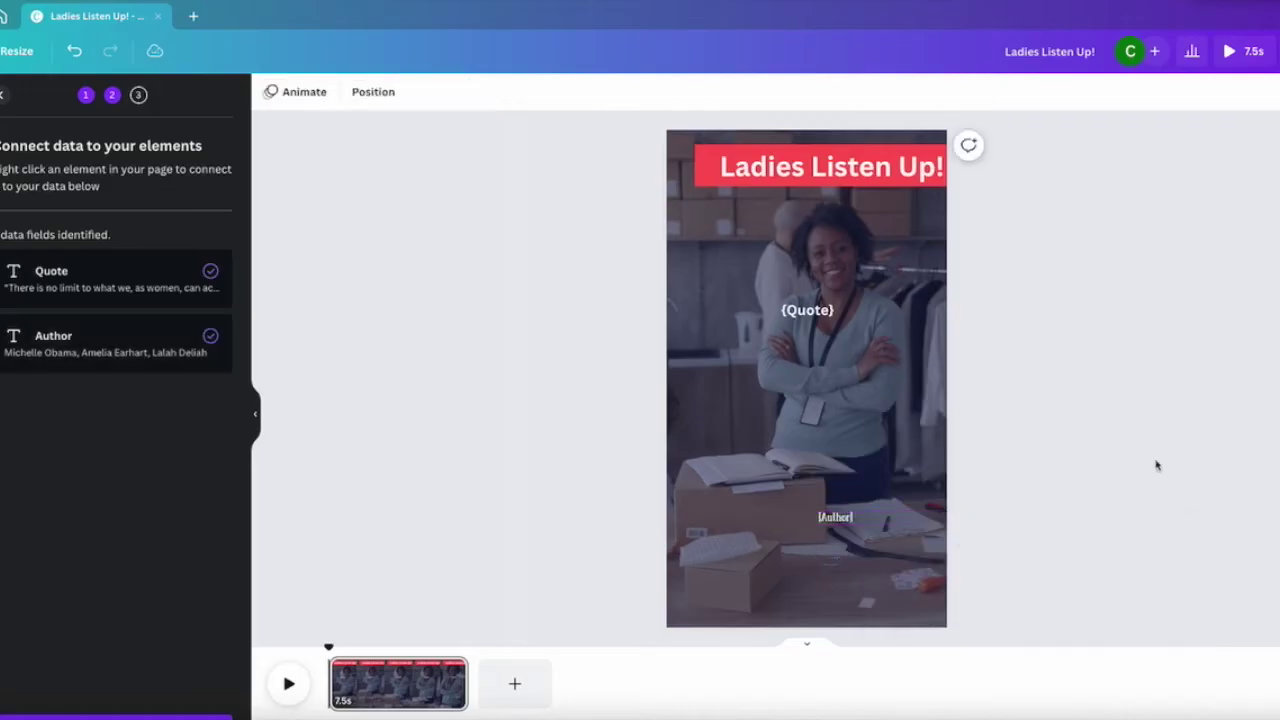
Step: Select the {Quote} text and browse the font list and document text styles
{"action": "left_click", "coordinate": [795, 310]}
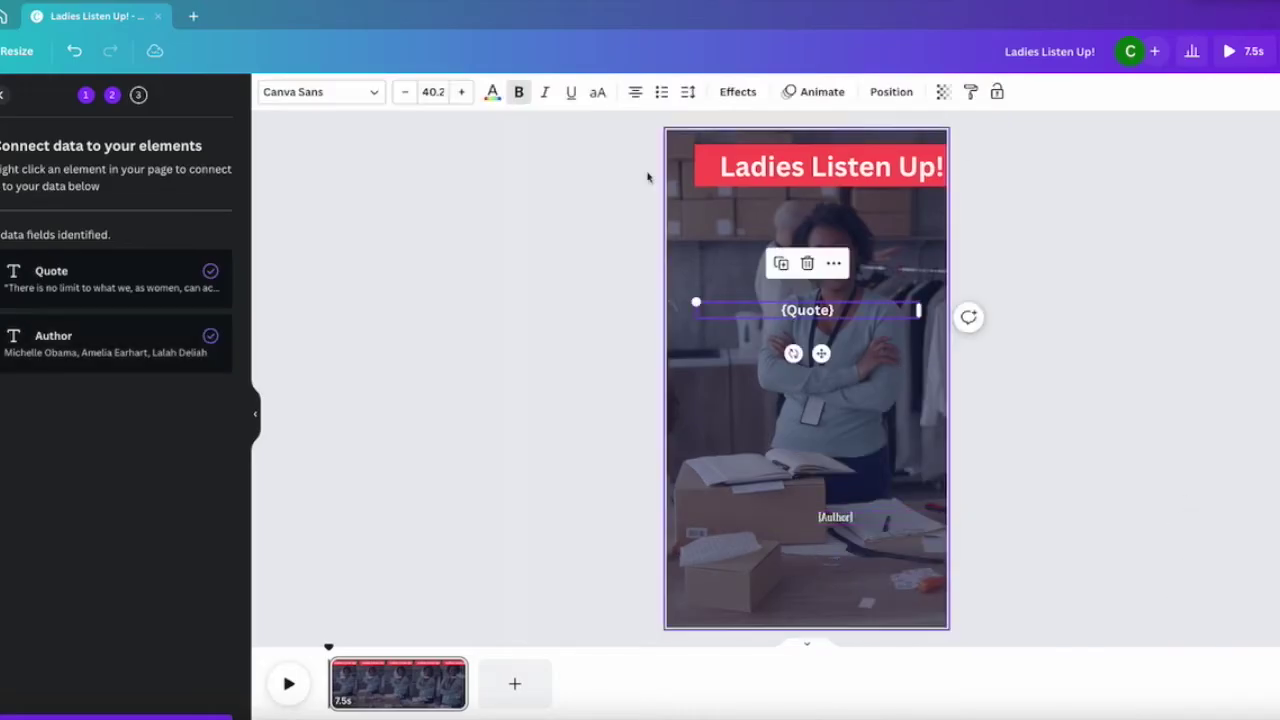
{"action": "left_click", "coordinate": [371, 94]}
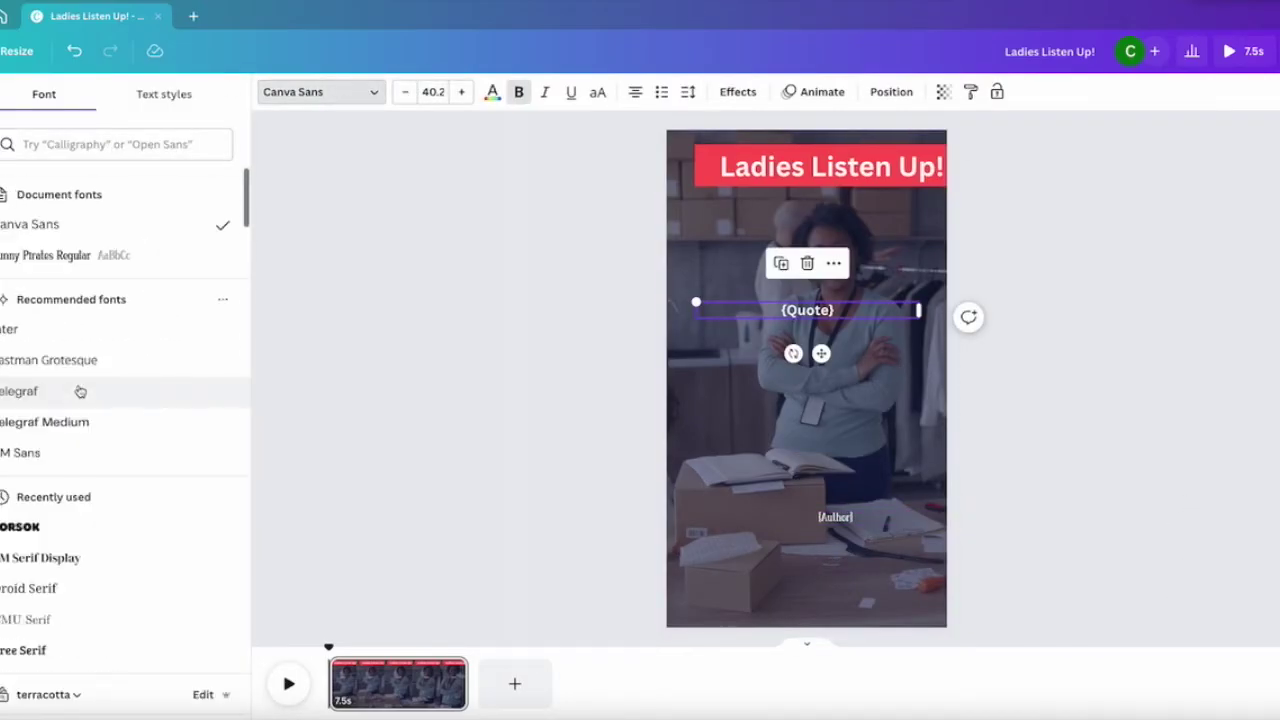
{"action": "scroll", "coordinate": [80, 391], "scroll_direction": "down", "scroll_amount": 5}
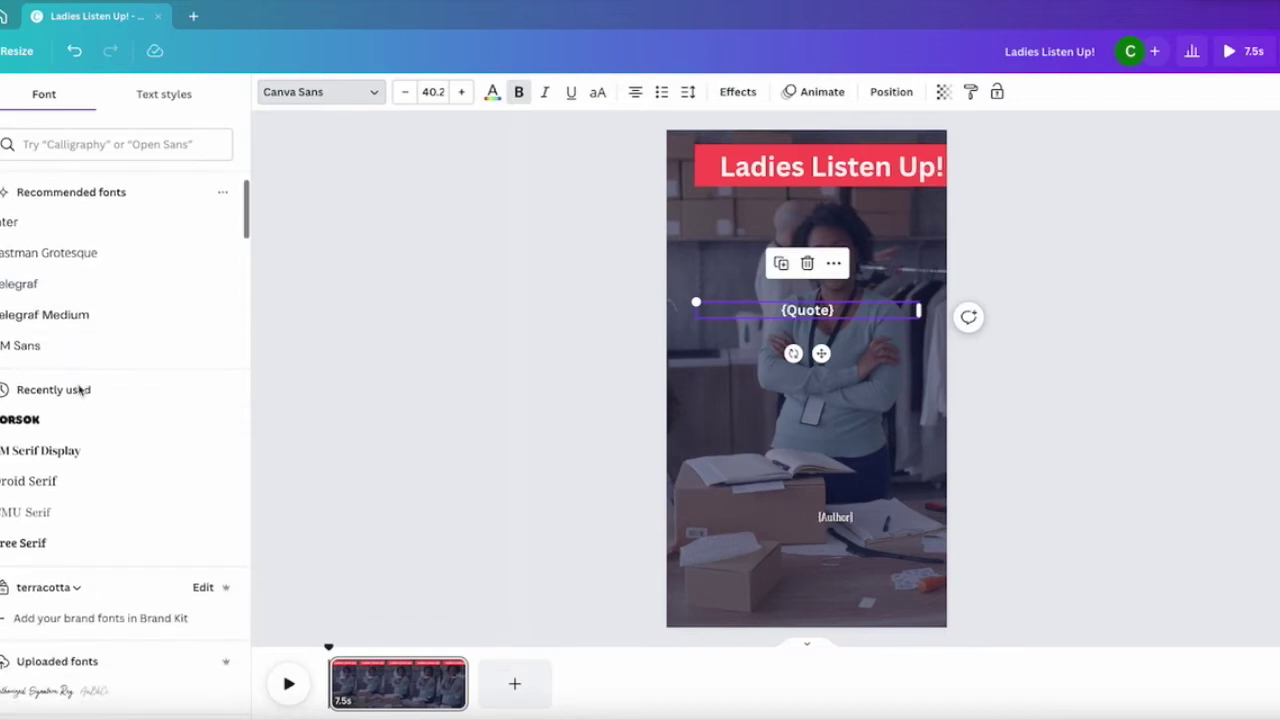
{"action": "scroll", "coordinate": [80, 391], "scroll_direction": "down", "scroll_amount": 6}
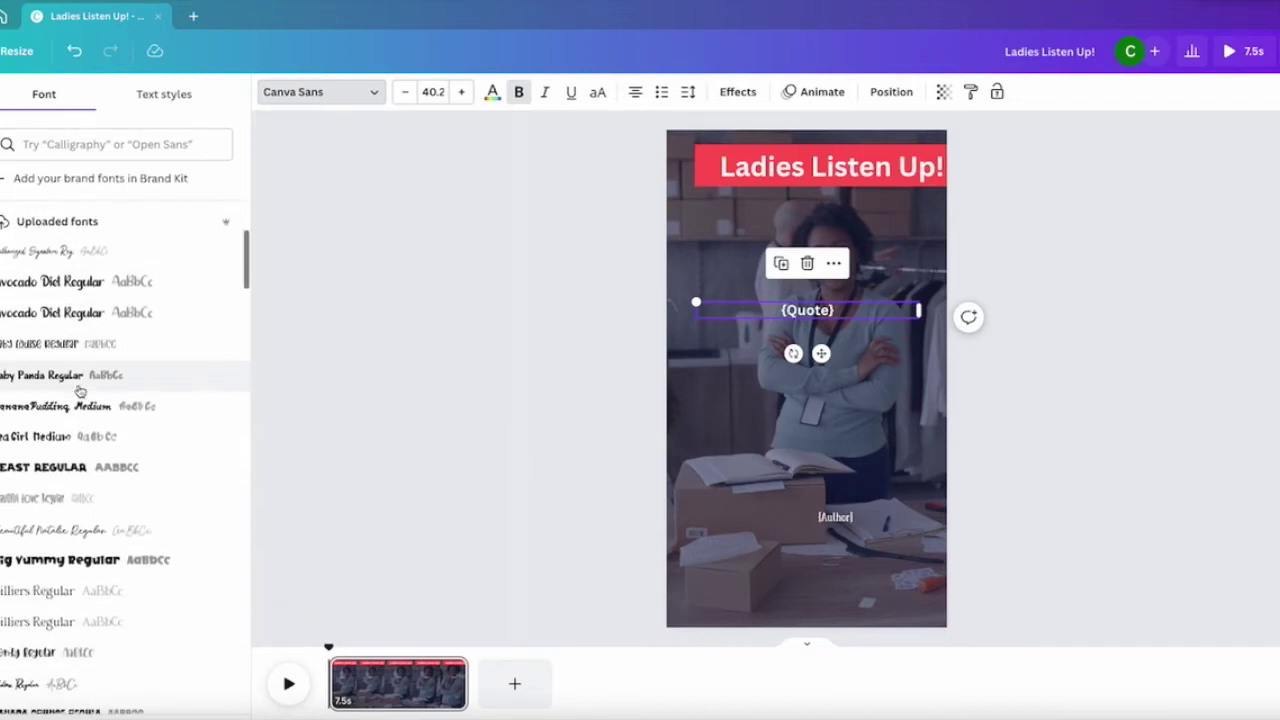
{"action": "scroll", "coordinate": [80, 391], "scroll_direction": "down", "scroll_amount": 7}
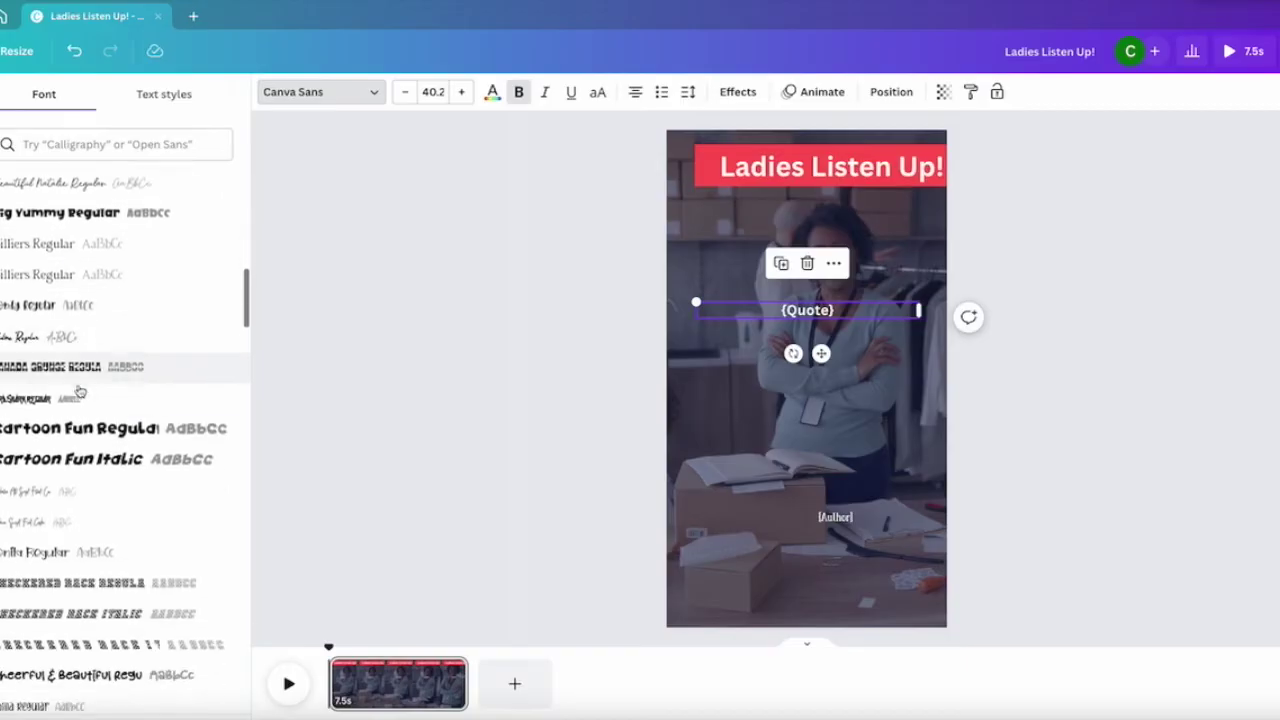
{"action": "scroll", "coordinate": [80, 391], "scroll_direction": "up", "scroll_amount": 1}
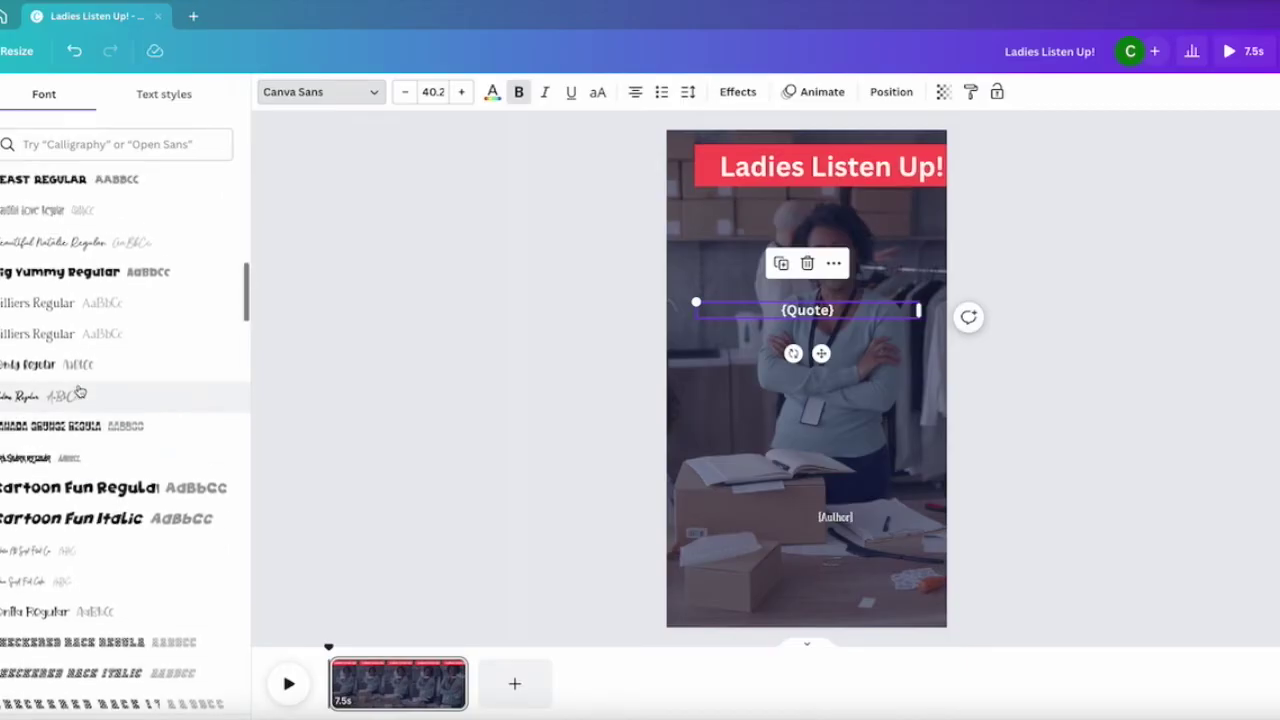
{"action": "scroll", "coordinate": [80, 391], "scroll_direction": "down", "scroll_amount": 5}
{"action": "scroll", "coordinate": [80, 391], "scroll_direction": "up", "scroll_amount": 1}
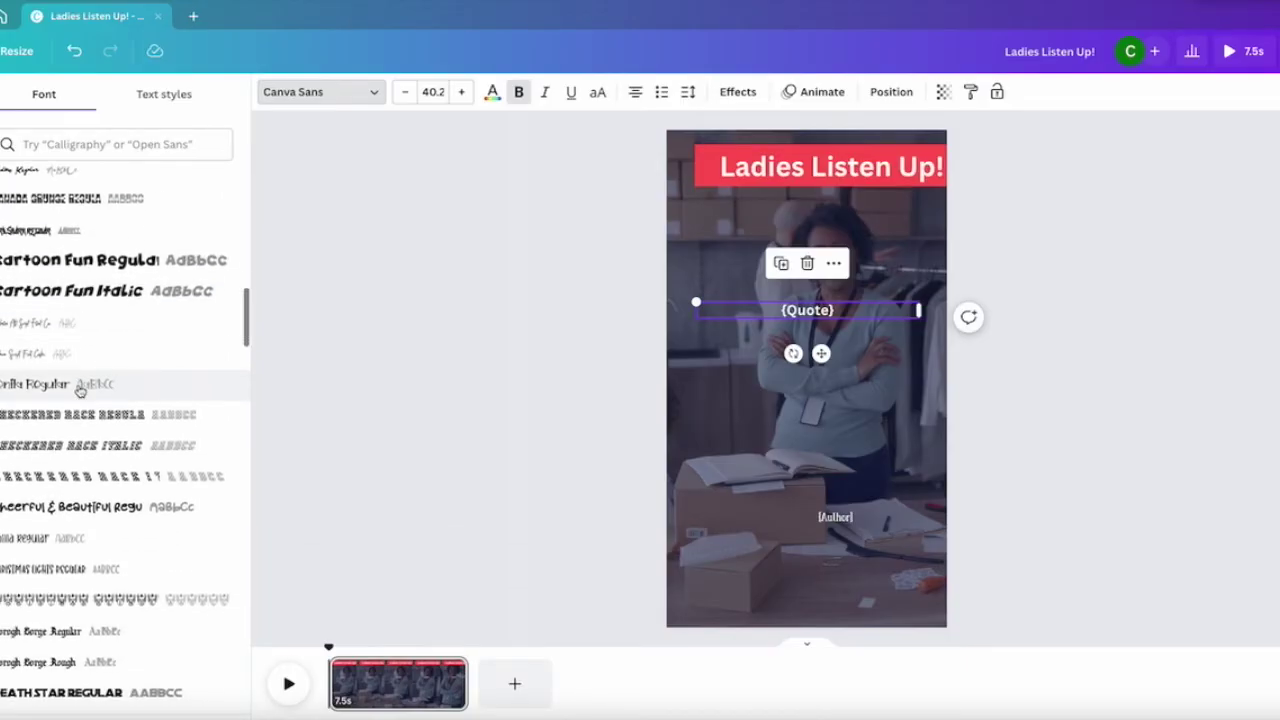
{"action": "scroll", "coordinate": [80, 391], "scroll_direction": "up", "scroll_amount": 10}
{"action": "left_click", "coordinate": [163, 94]}
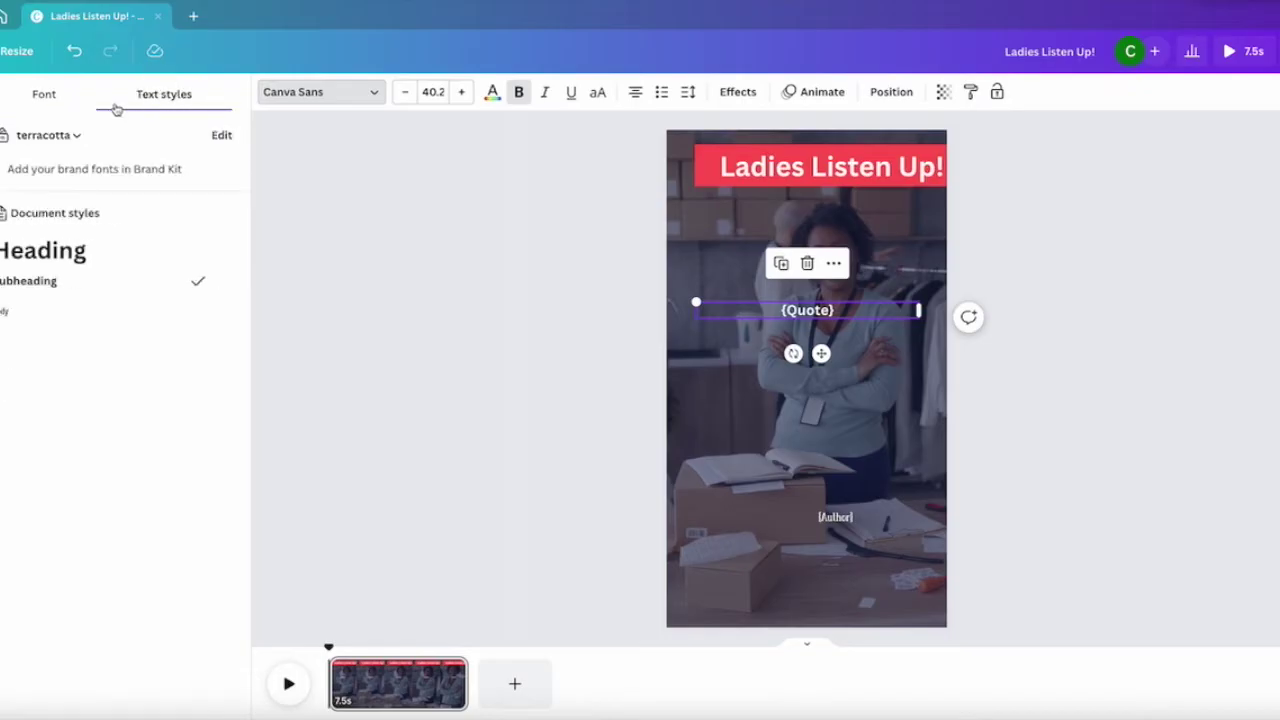
{"action": "left_click", "coordinate": [66, 94]}
Step: Search fonts for 'calligraphy' and apply Daydream to the {Quote} text
{"action": "left_click", "coordinate": [66, 143]}
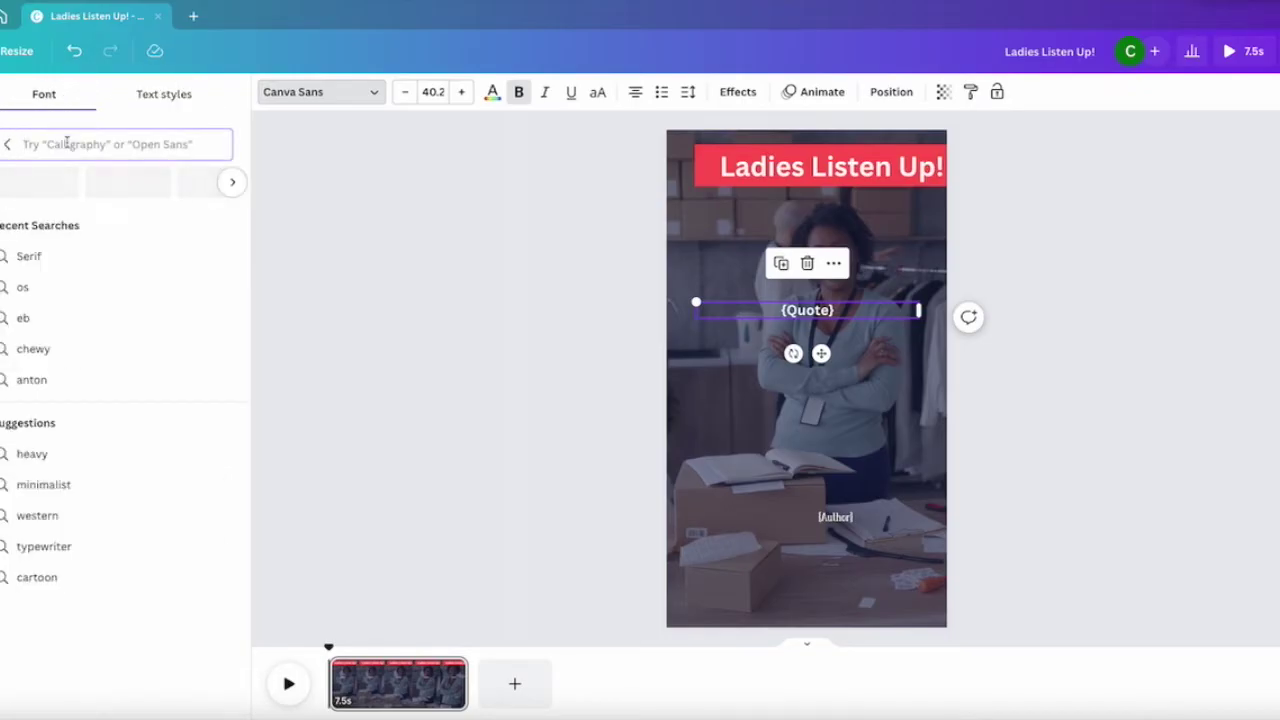
{"action": "type", "text": "calligraph"}
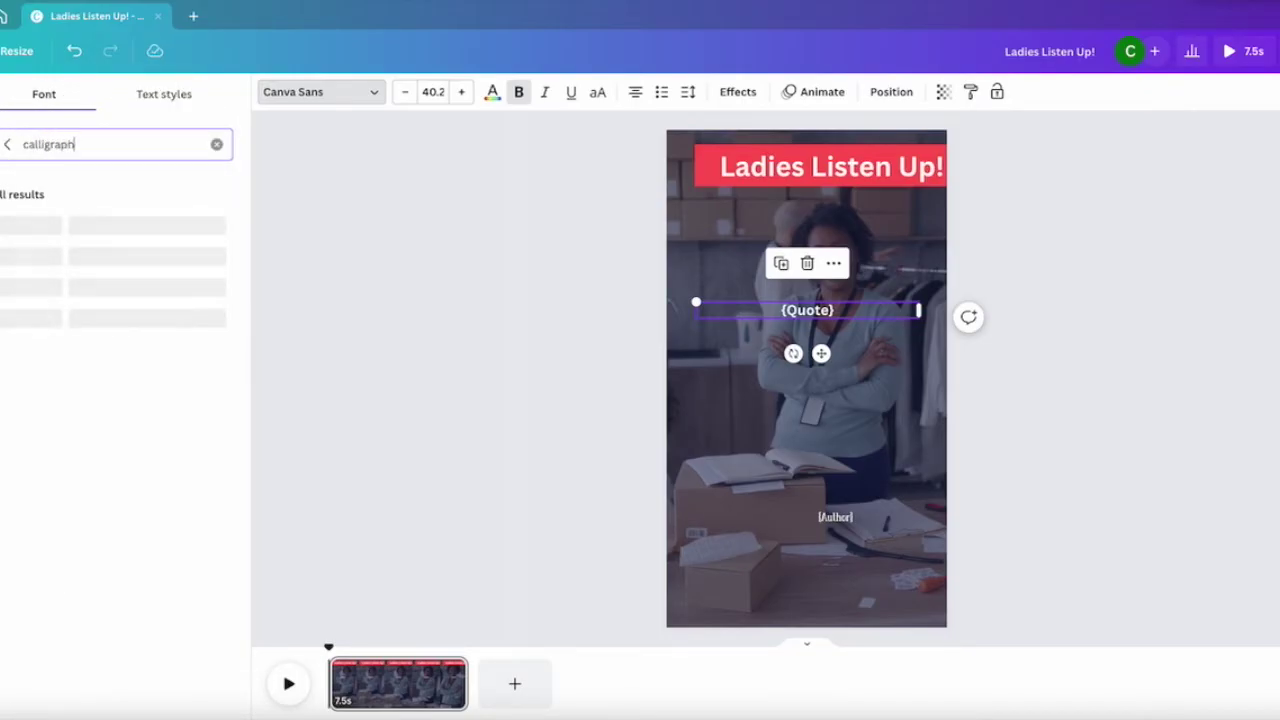
{"action": "type", "text": "y"}
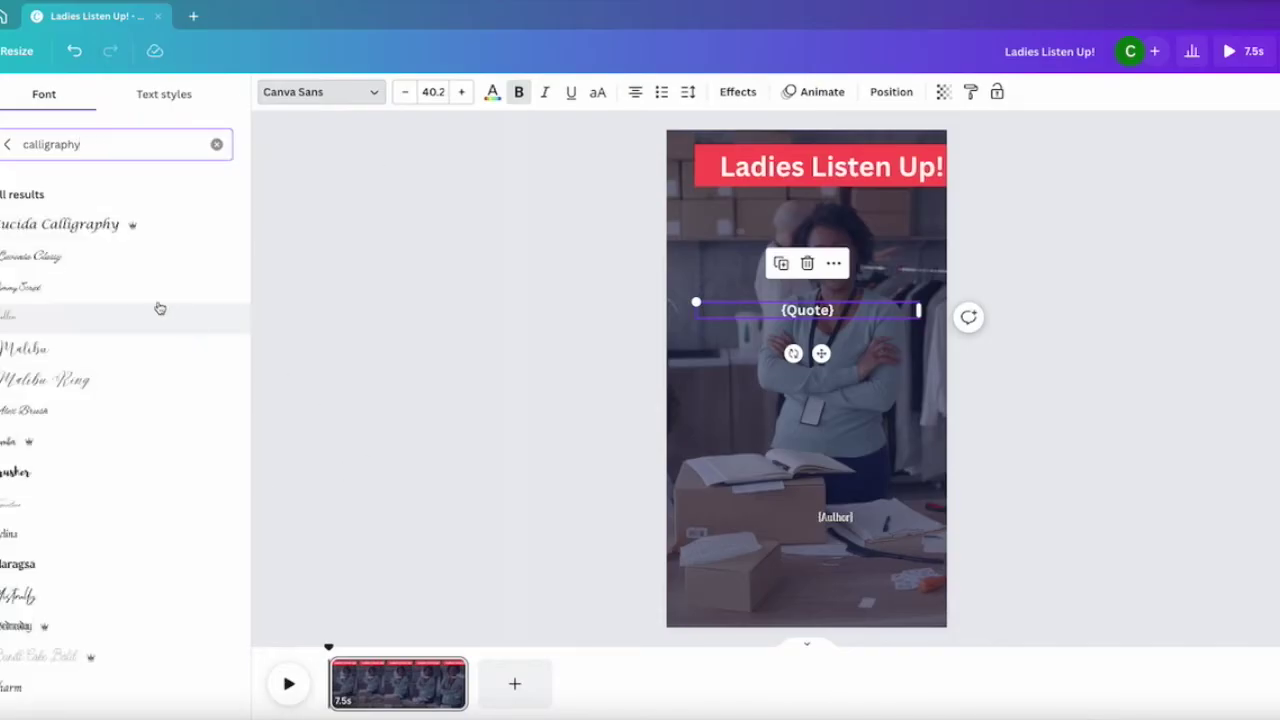
{"action": "scroll", "coordinate": [120, 515], "scroll_direction": "down", "scroll_amount": 3}
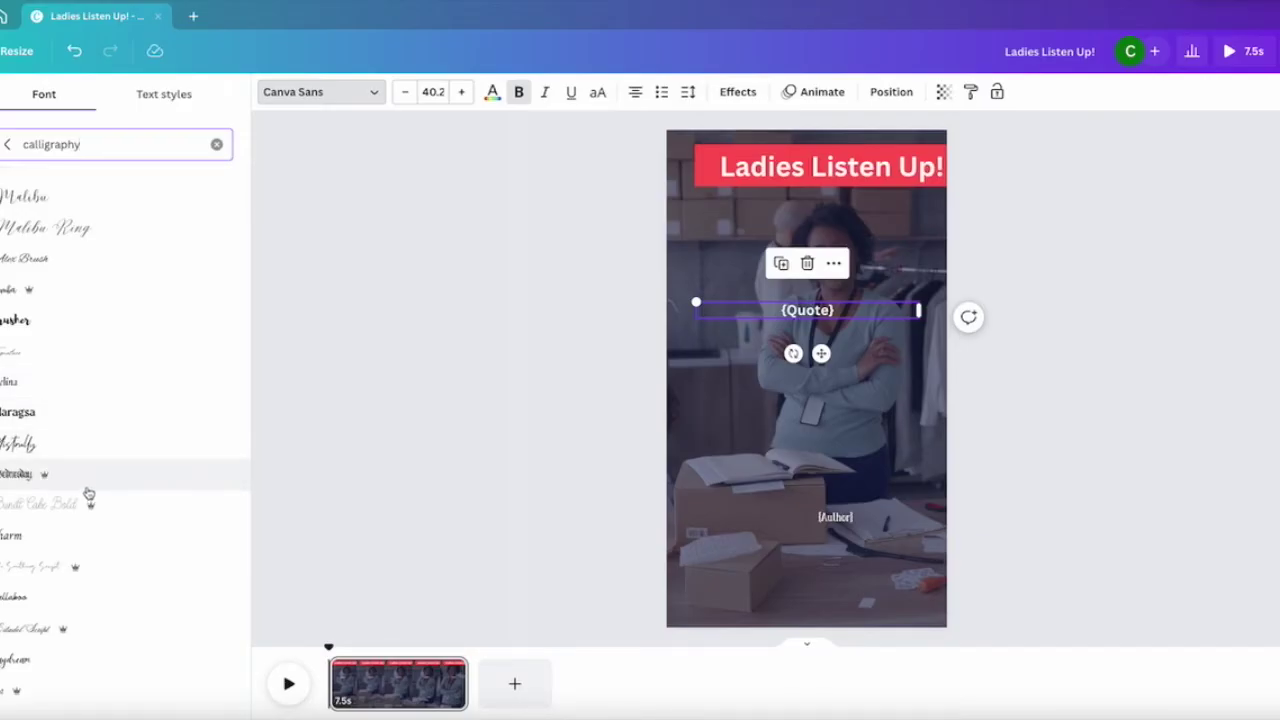
{"action": "scroll", "coordinate": [123, 503], "scroll_direction": "down", "scroll_amount": 1}
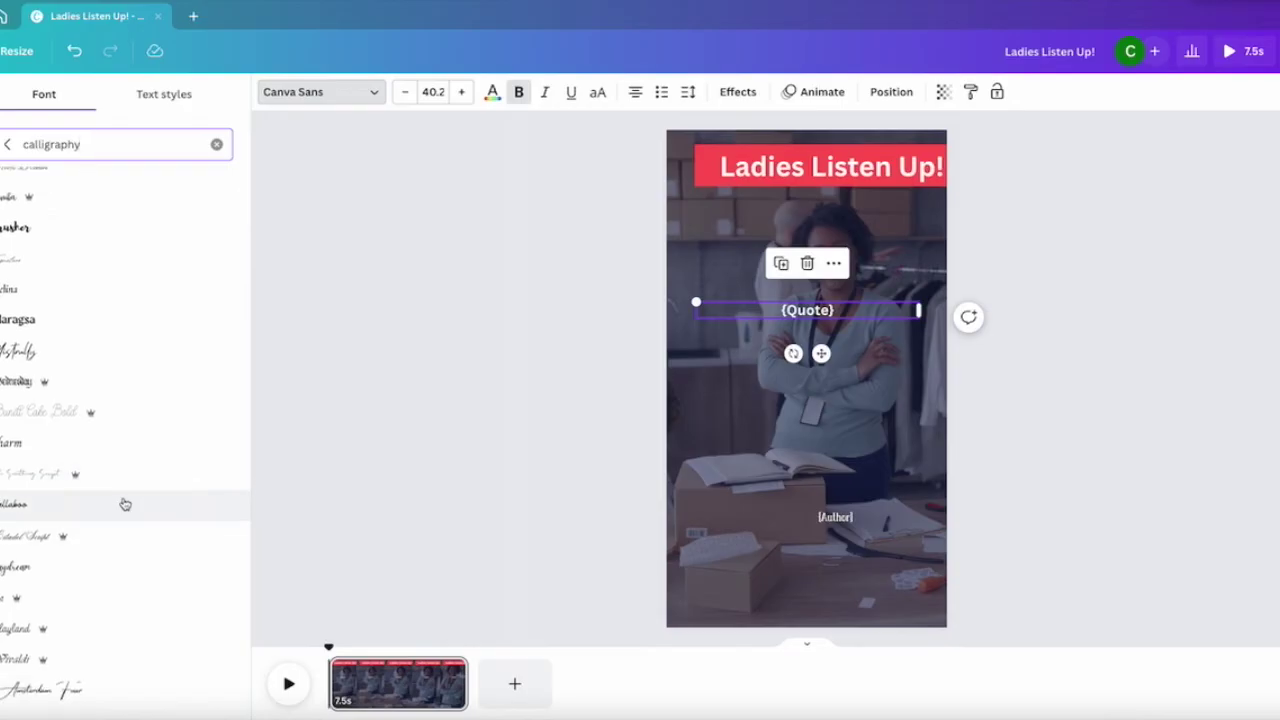
{"action": "scroll", "coordinate": [123, 503], "scroll_direction": "down", "scroll_amount": 3}
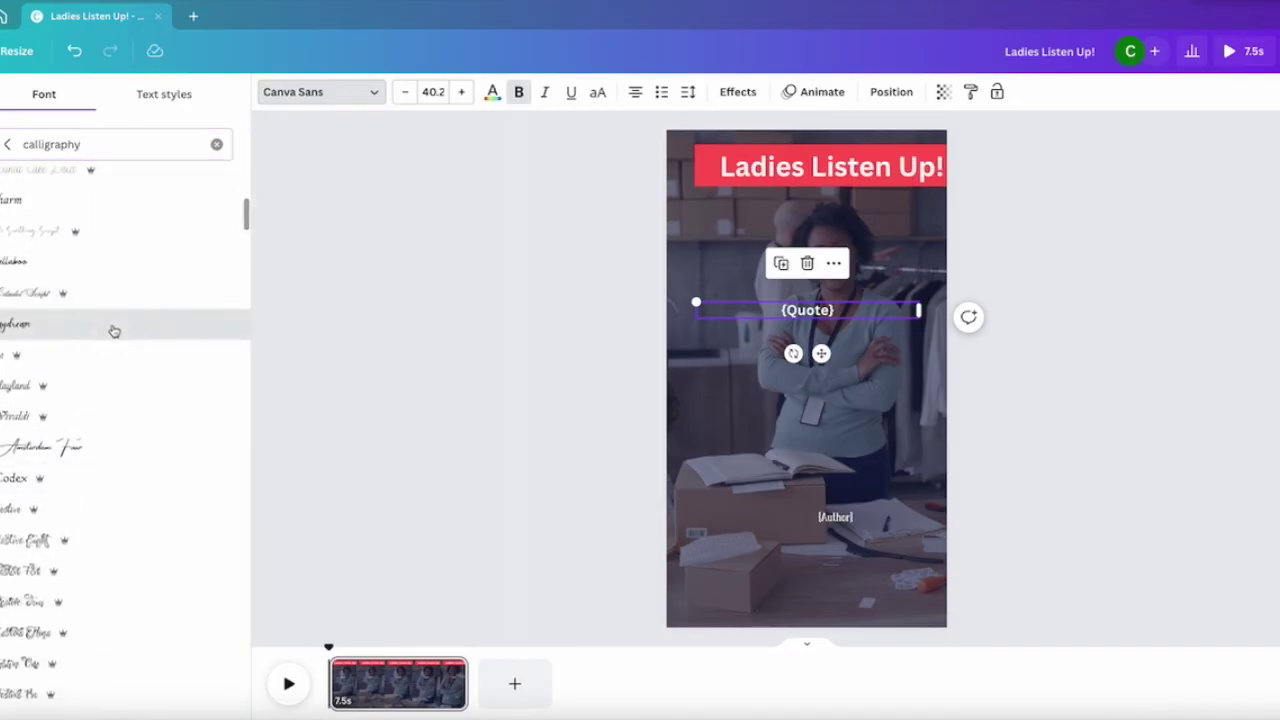
{"action": "left_click", "coordinate": [114, 328]}
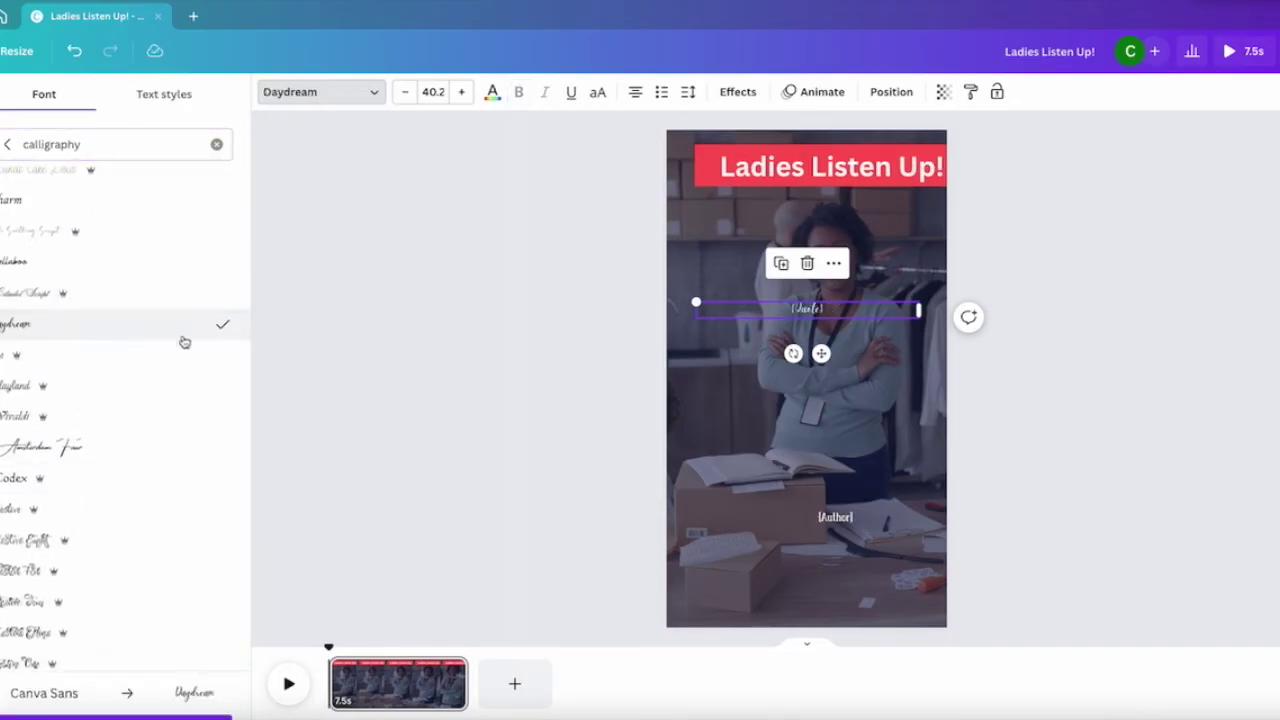
{"action": "key", "text": "Escape"}
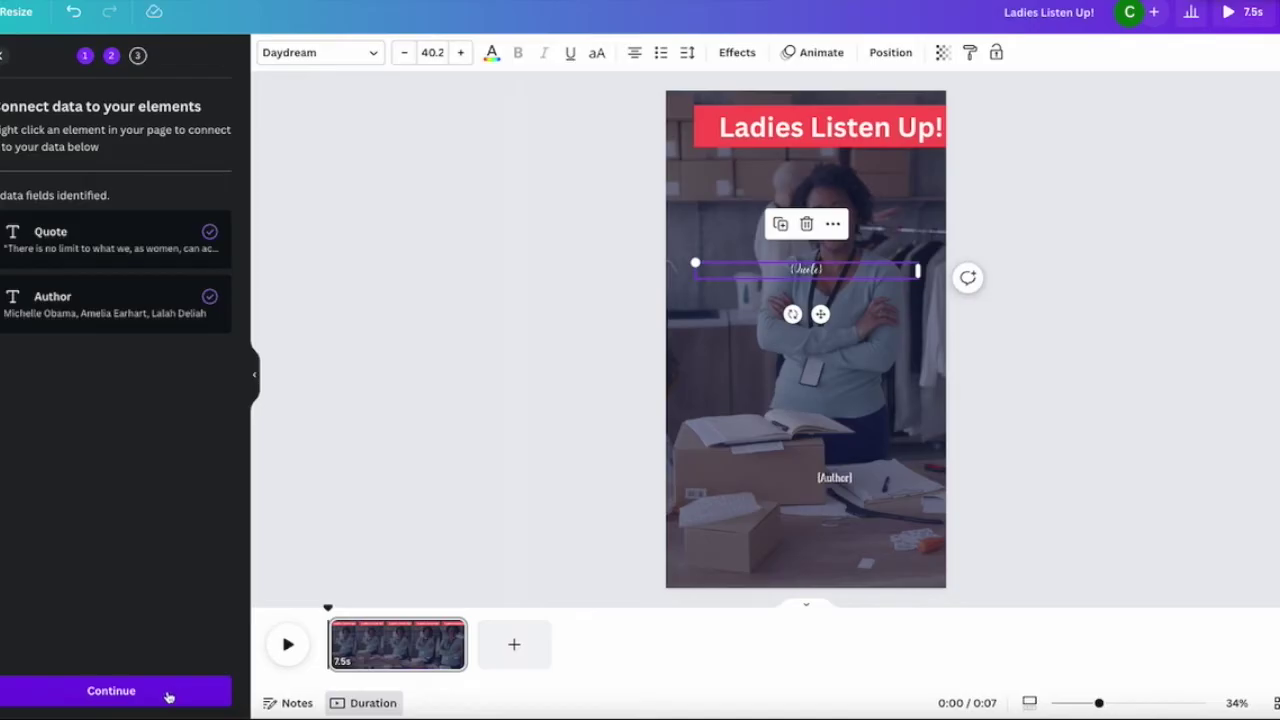
Step: Move to Apply data, review the checked quotes, and generate 100 pages
{"action": "left_click", "coordinate": [169, 691]}
{"action": "scroll", "coordinate": [148, 418], "scroll_direction": "down", "scroll_amount": 2}
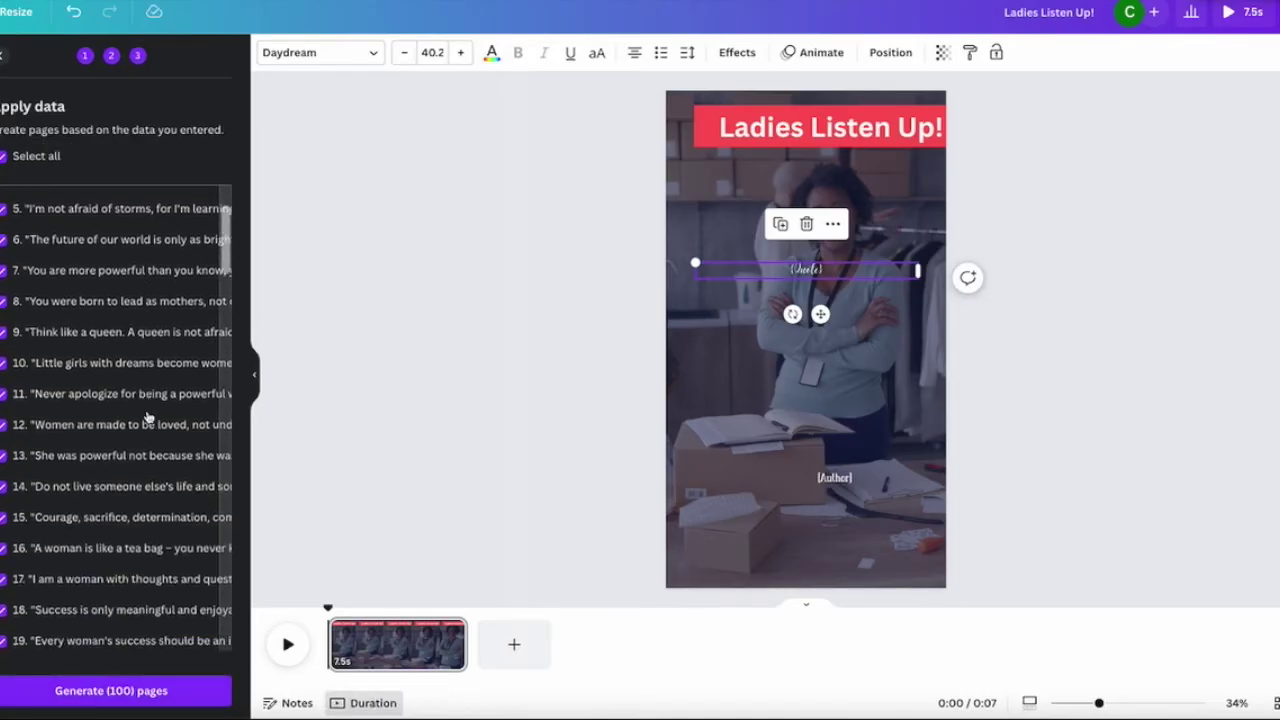
{"action": "scroll", "coordinate": [148, 418], "scroll_direction": "down", "scroll_amount": 20}
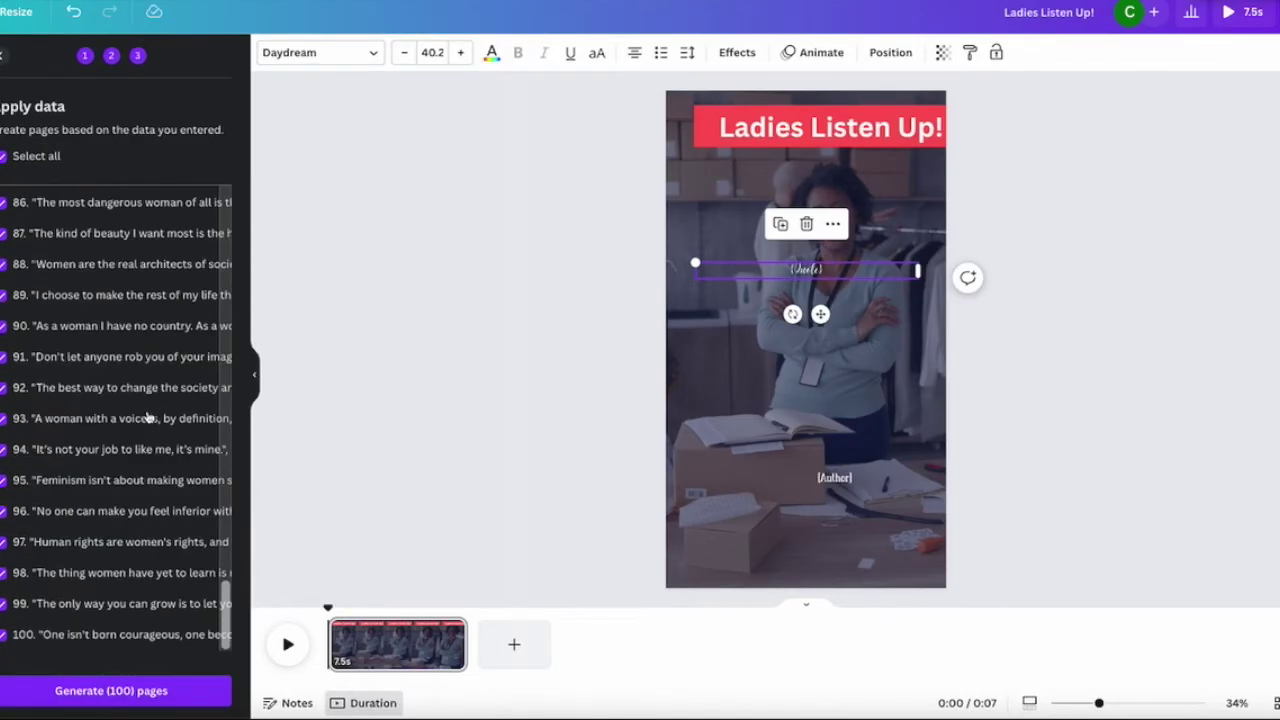
{"action": "left_click", "coordinate": [158, 690]}
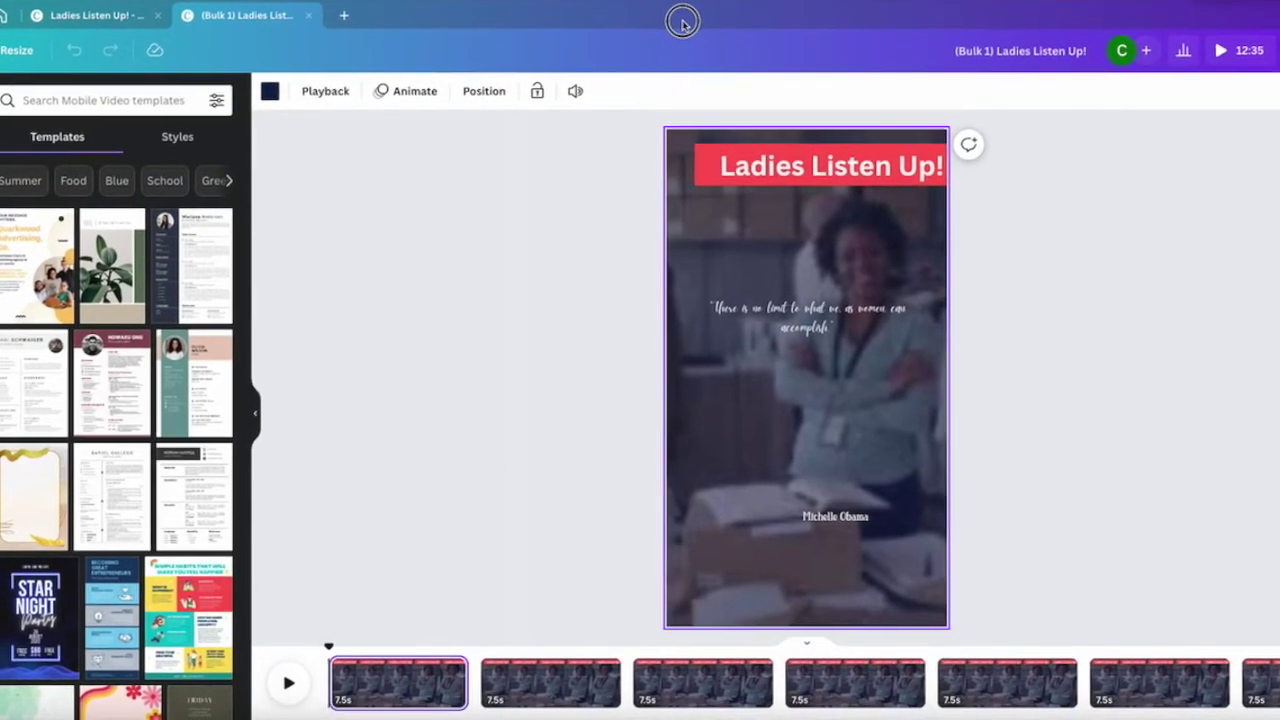
Step: In the (Bulk 1) design, preview the Oscar Wilde, Viola Davis, Eleanor Roosevelt and Maya Angelou pages
{"action": "left_click", "coordinate": [70, 18]}
{"action": "left_click", "coordinate": [188, 12]}
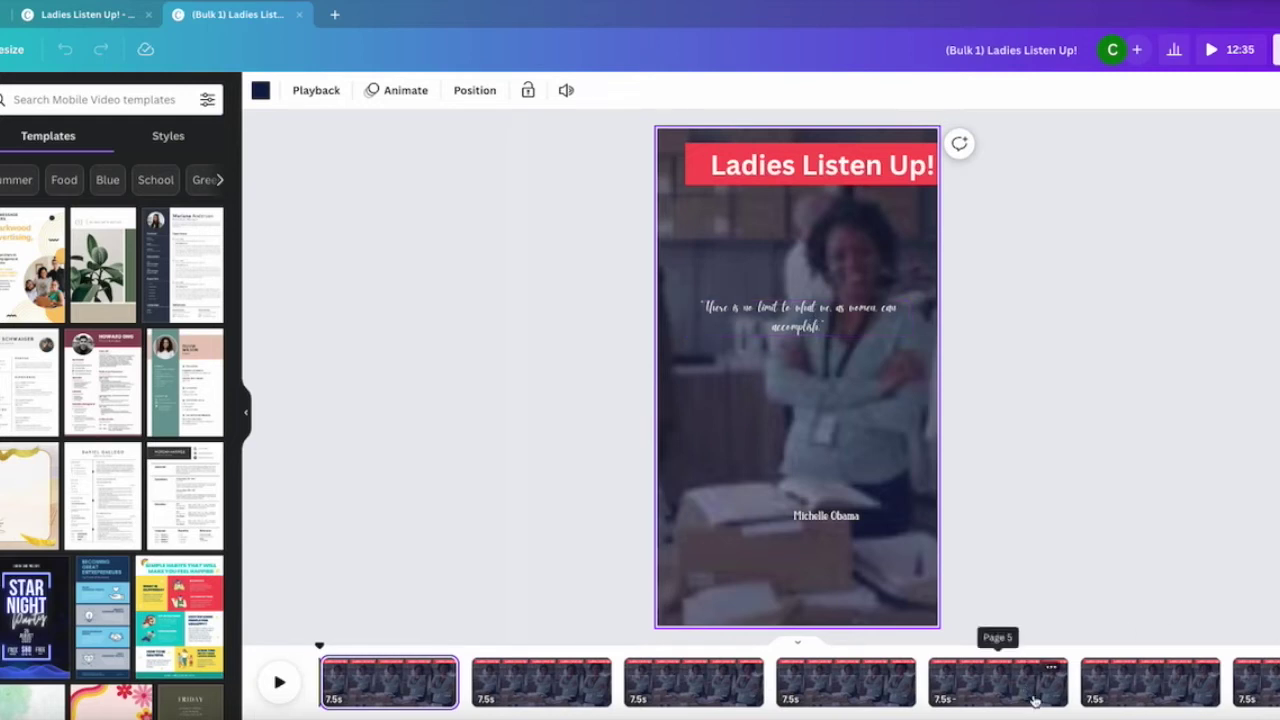
{"action": "scroll", "coordinate": [1040, 680], "scroll_direction": "right", "scroll_amount": 3}
{"action": "scroll", "coordinate": [1050, 690], "scroll_direction": "right", "scroll_amount": 5}
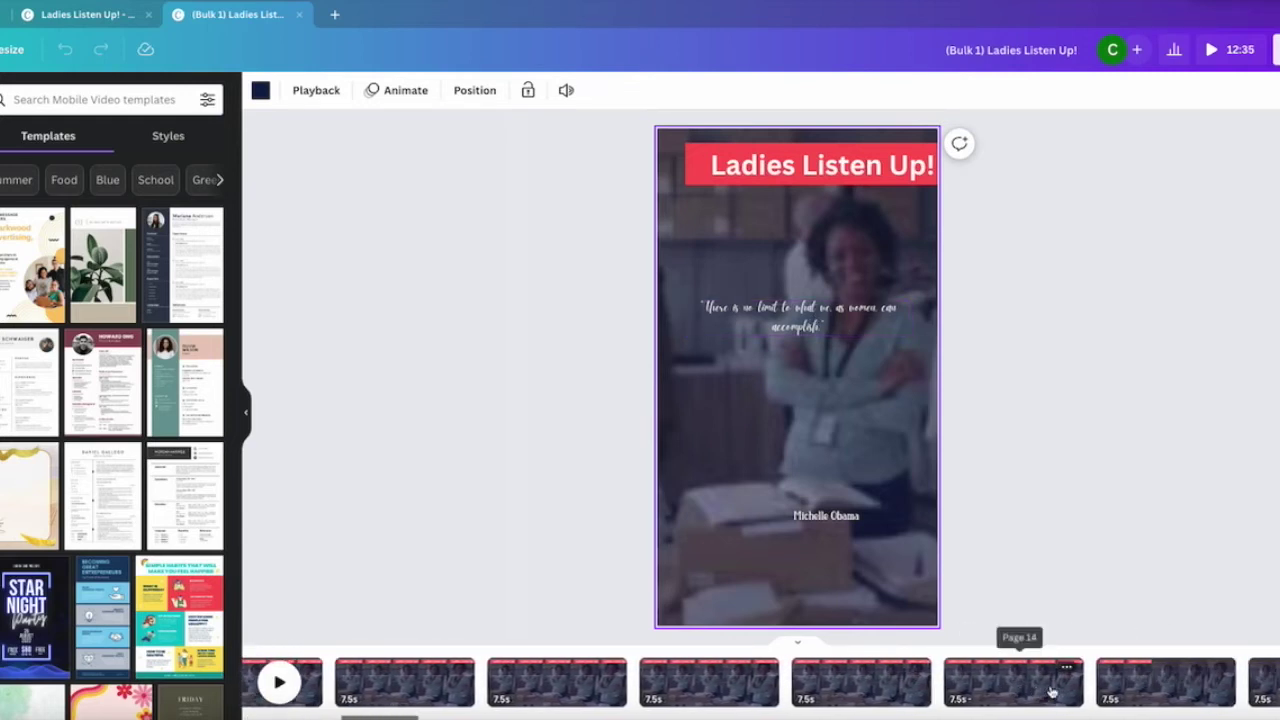
{"action": "left_click", "coordinate": [650, 688]}
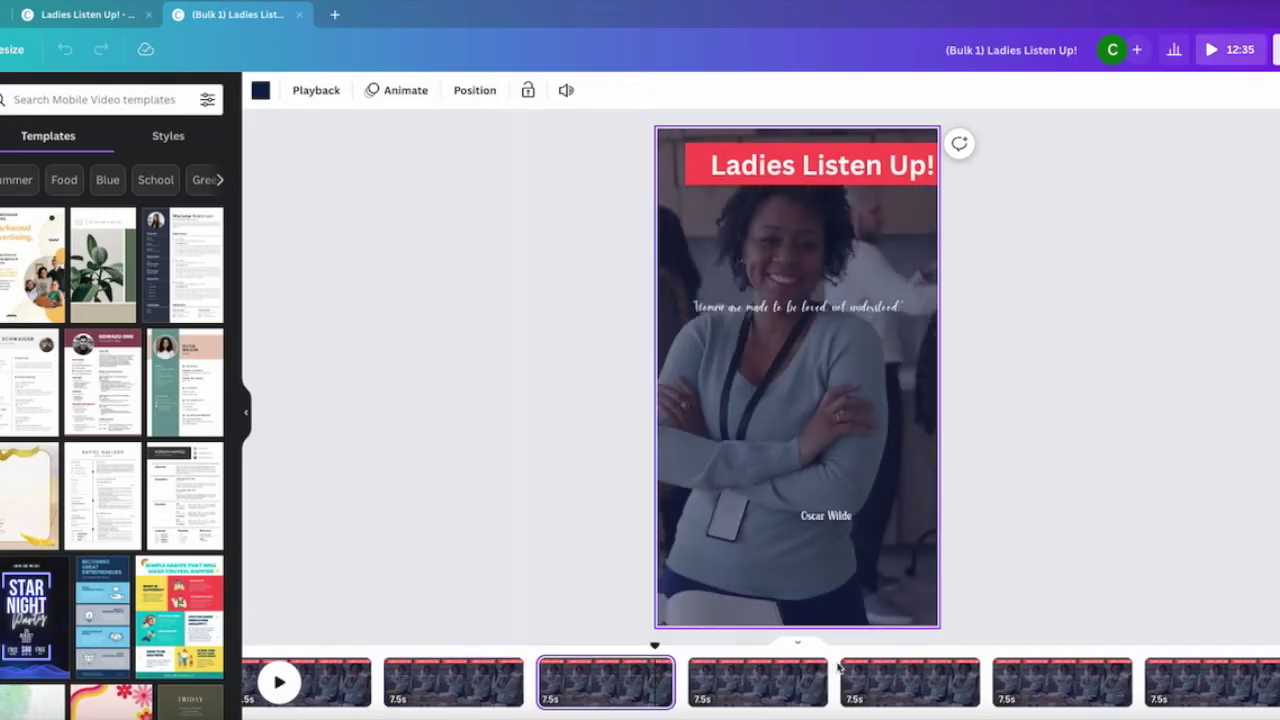
{"action": "left_click", "coordinate": [791, 689]}
{"action": "left_click", "coordinate": [890, 687]}
{"action": "left_click", "coordinate": [1037, 685]}
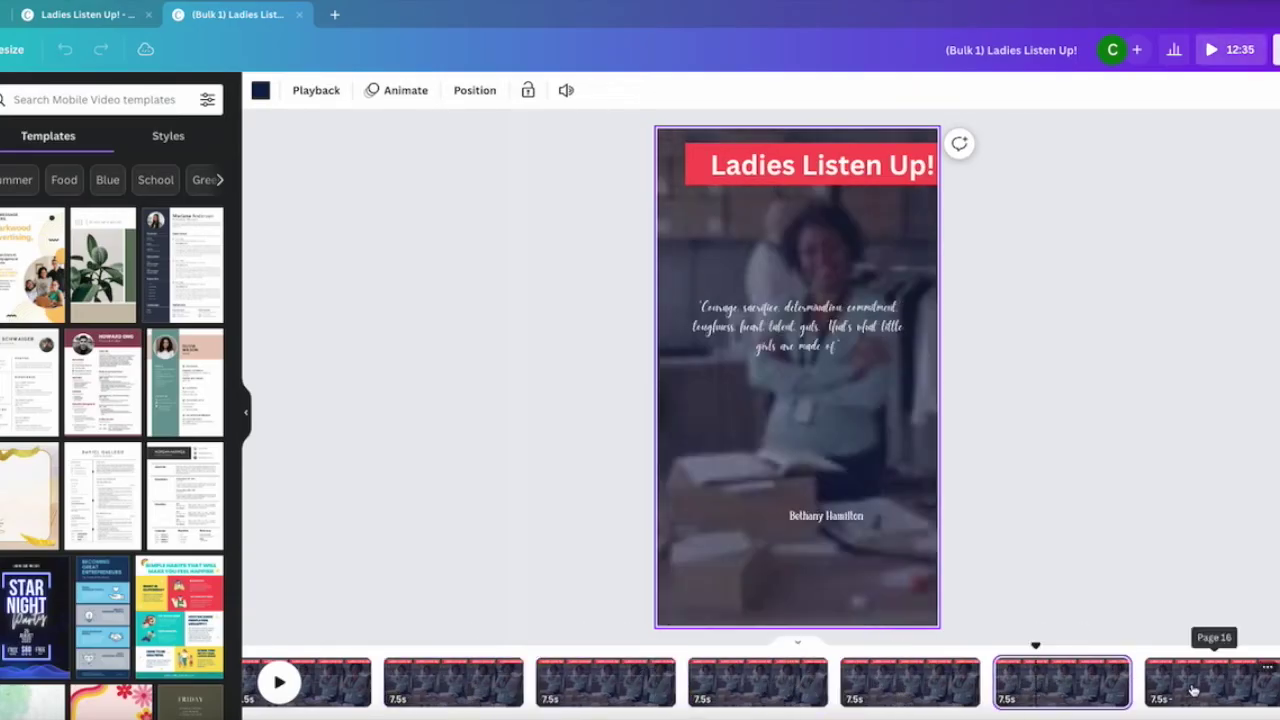
{"action": "left_click", "coordinate": [1180, 688]}
{"action": "scroll", "coordinate": [1180, 688], "scroll_direction": "right", "scroll_amount": 5}
{"action": "left_click", "coordinate": [1180, 688]}
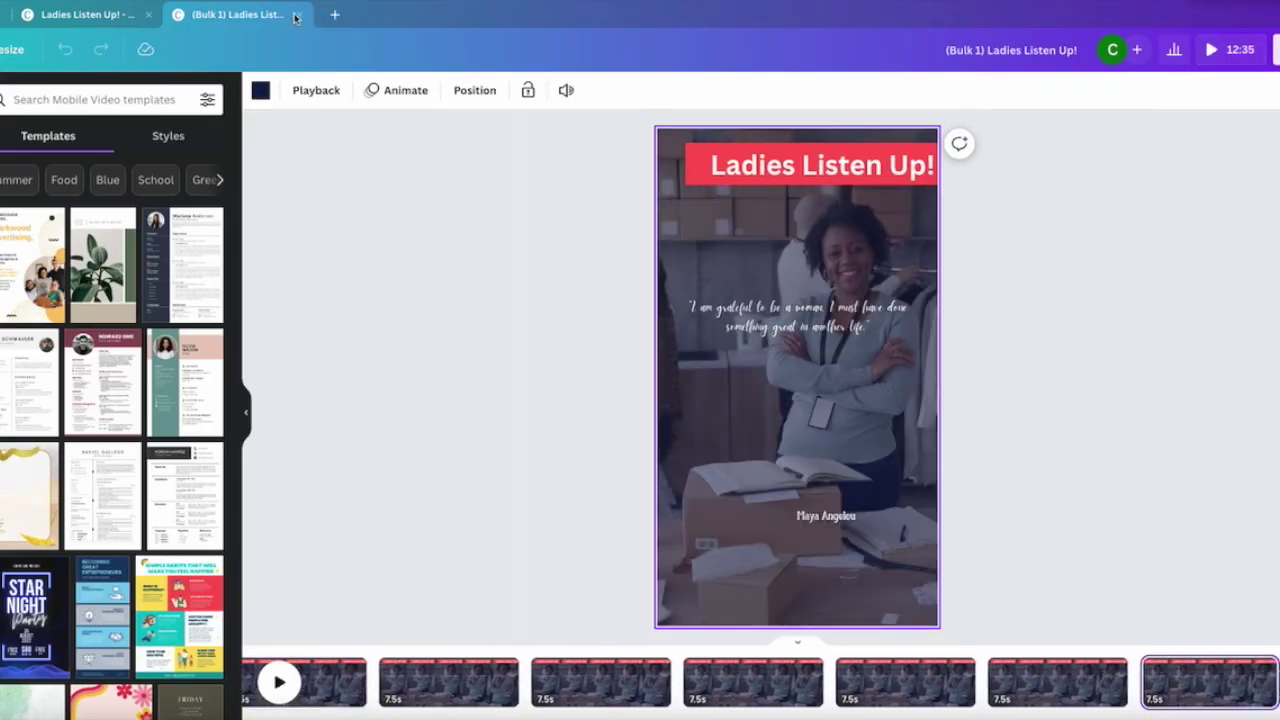
{"action": "left_click", "coordinate": [8, 56]}
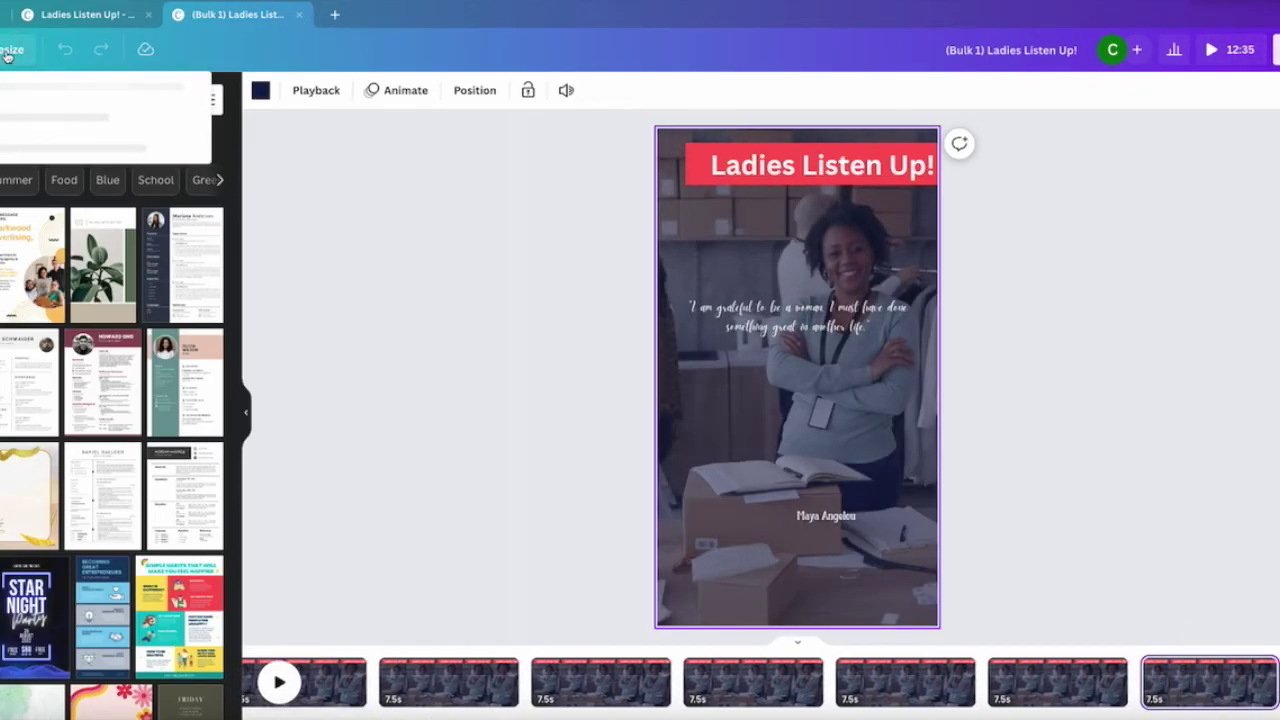
Step: Close the (Bulk 1) copy and select the {Quote} placeholder in the original template
{"action": "left_click", "coordinate": [400, 200]}
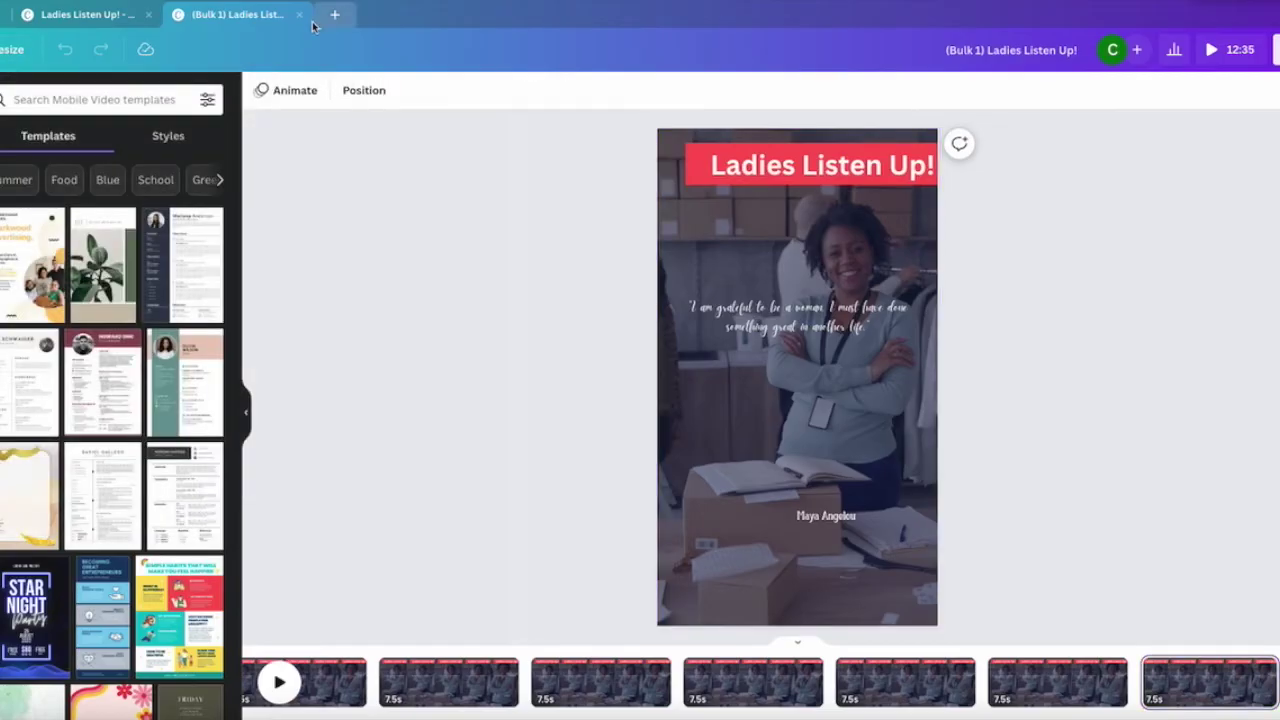
{"action": "left_click", "coordinate": [298, 14]}
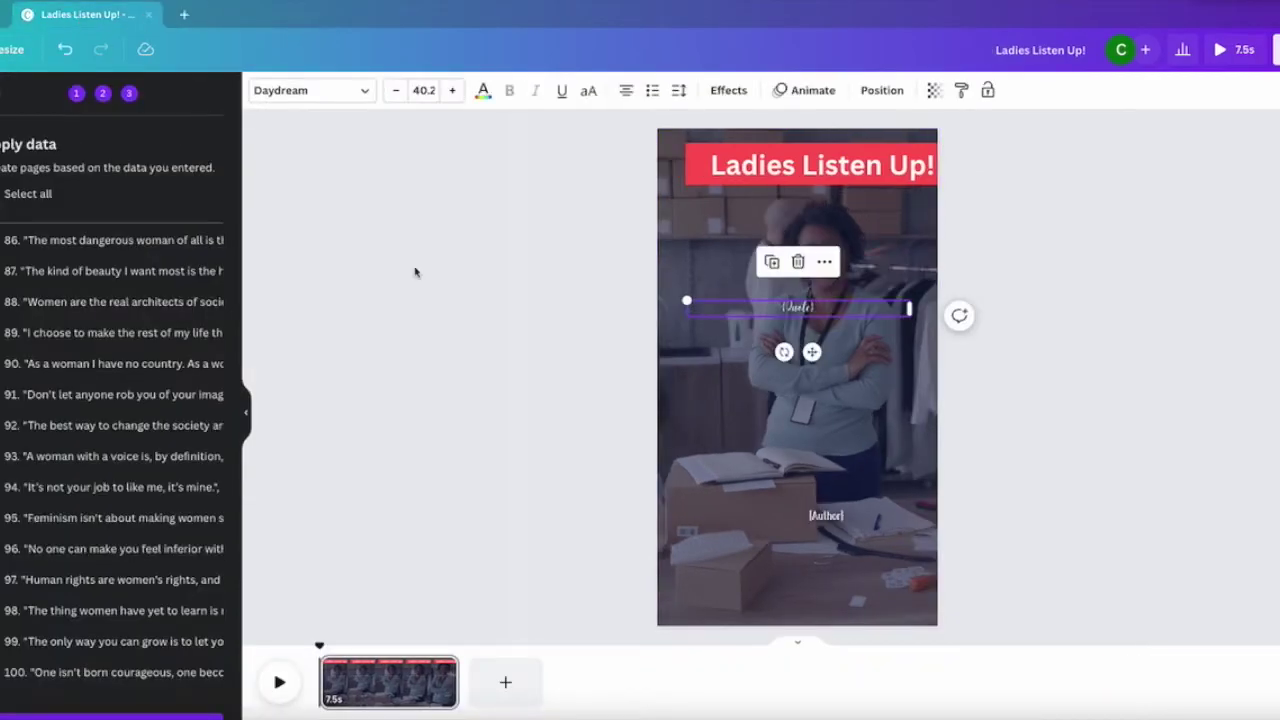
{"action": "left_click_drag", "start_coordinate": [766, 308], "coordinate": [905, 361]}
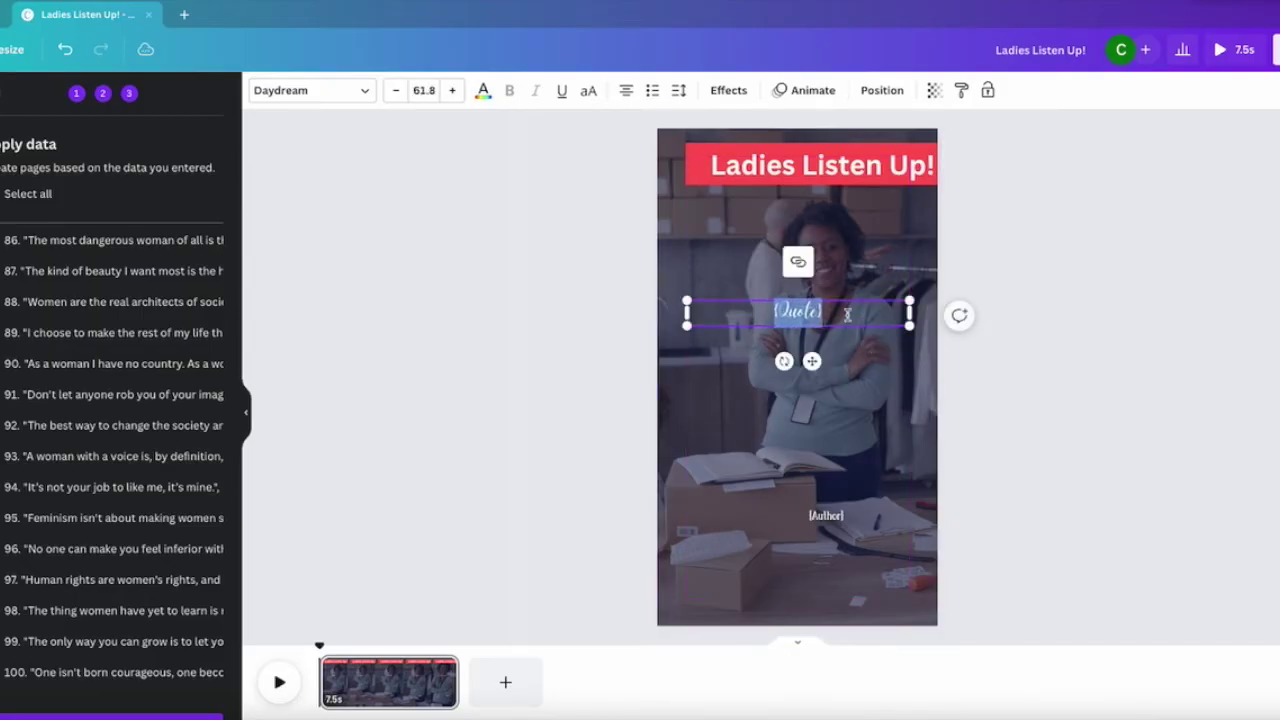
Step: Set the {Quote} font to Playland and enlarge the {Author} text three steps
{"action": "left_click", "coordinate": [309, 89]}
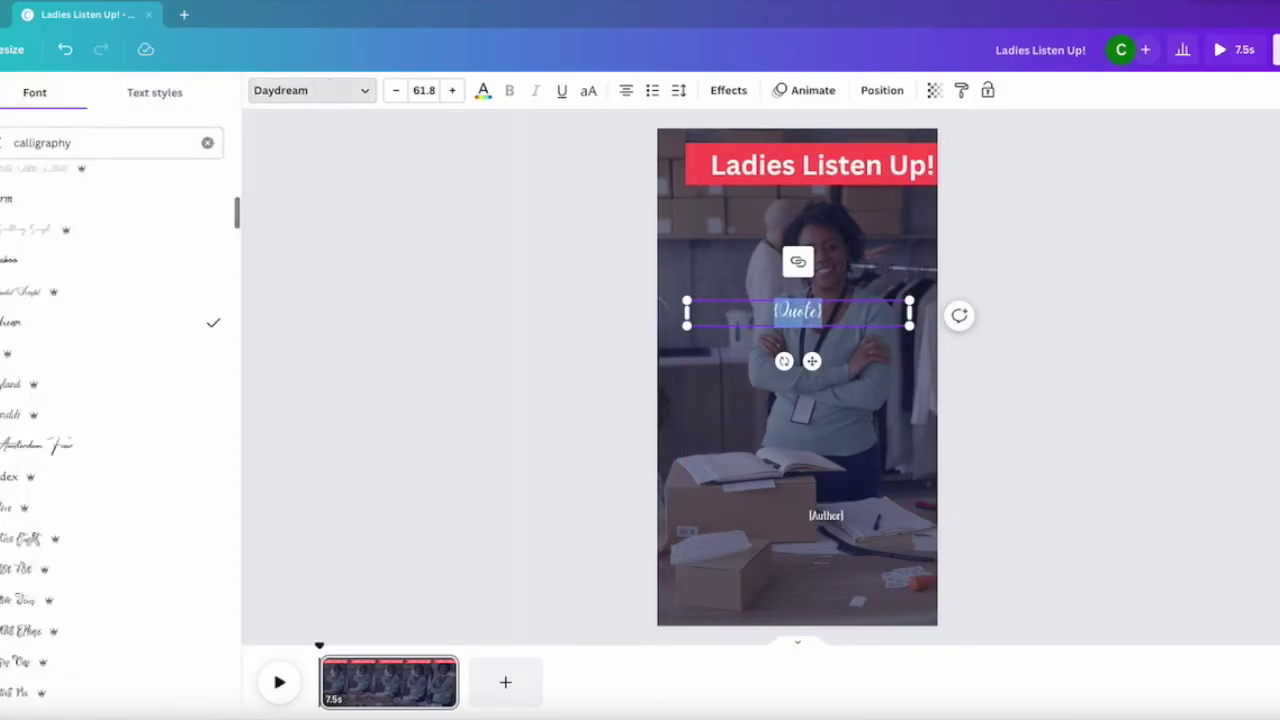
{"action": "left_click", "coordinate": [38, 392]}
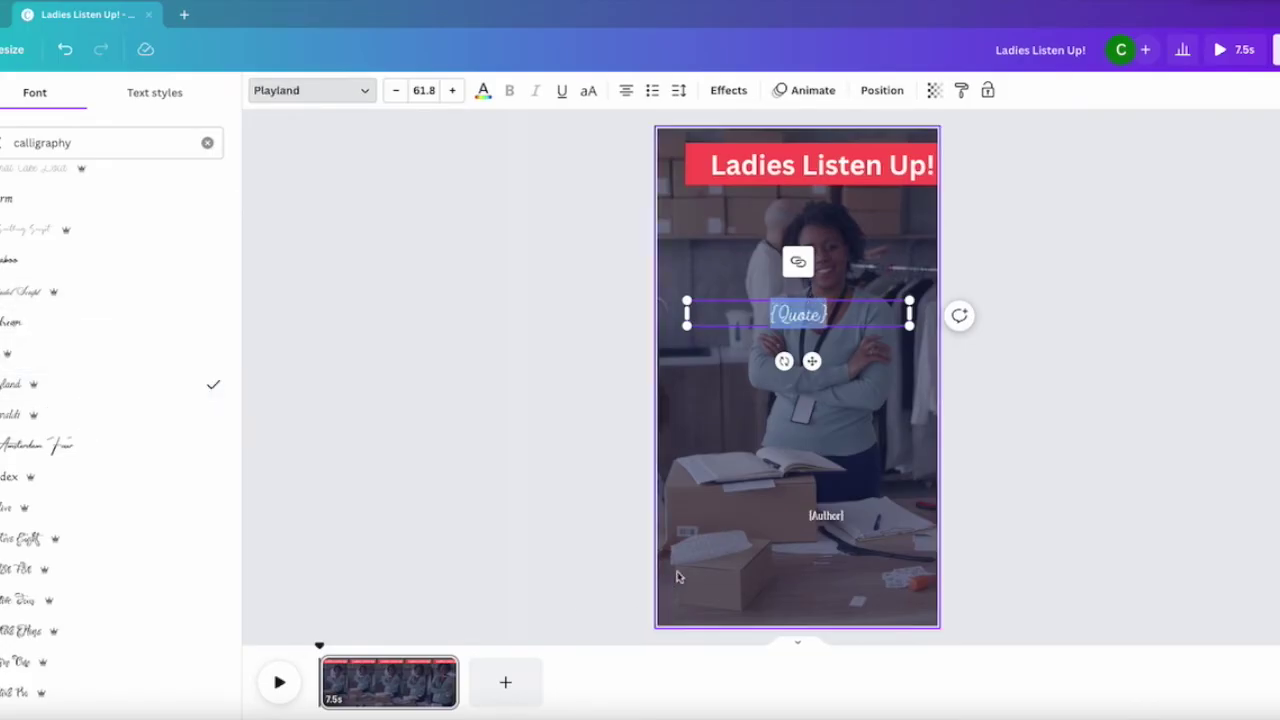
{"action": "left_click", "coordinate": [845, 520]}
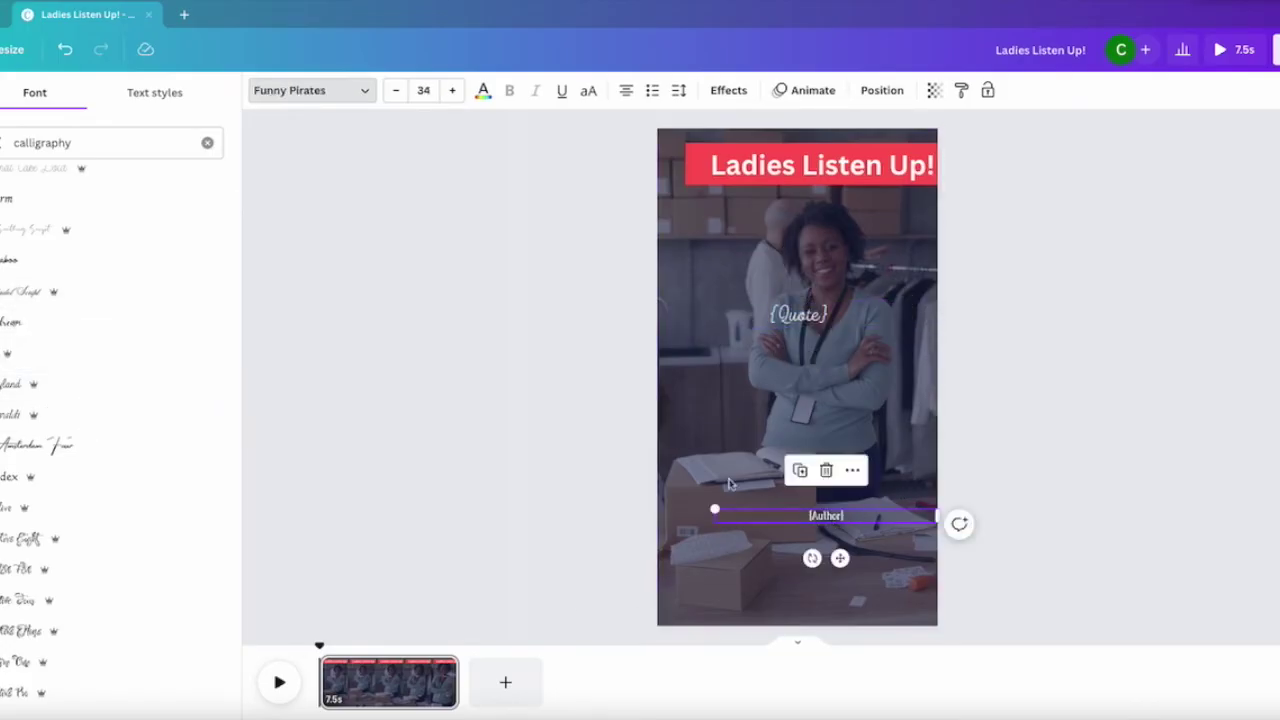
{"action": "left_click", "coordinate": [453, 91]}
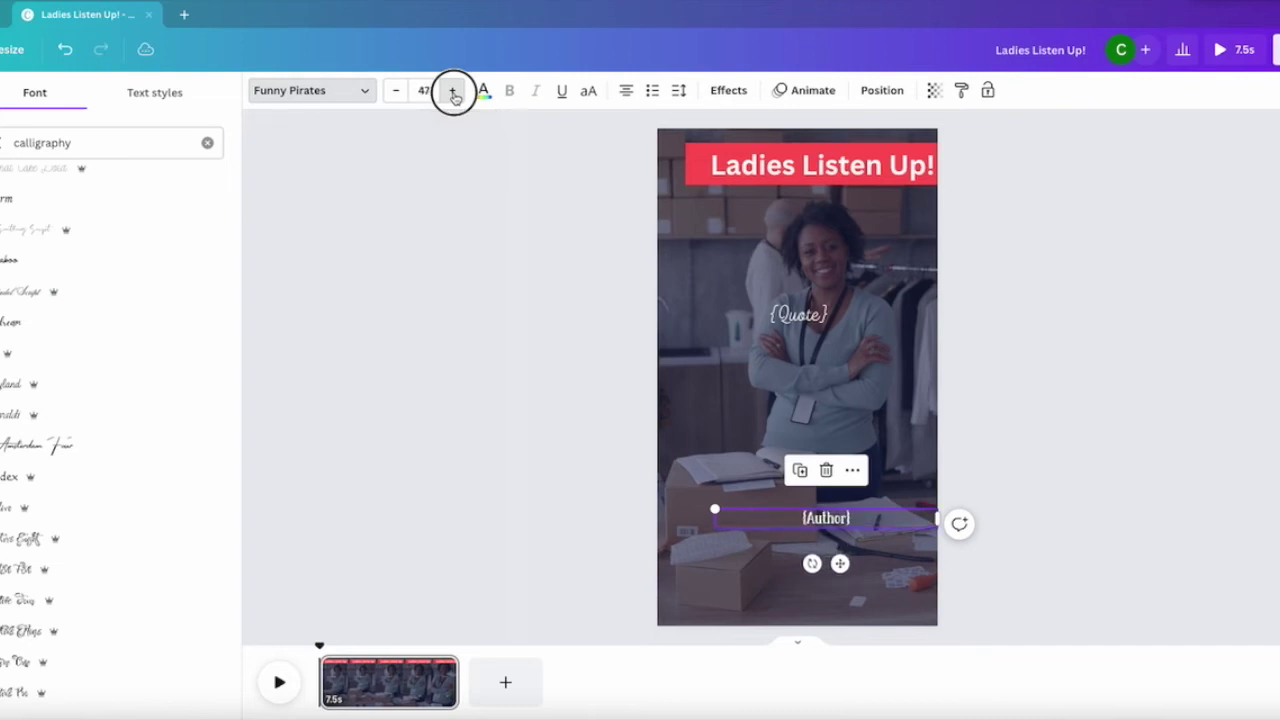
{"action": "left_click", "coordinate": [453, 91]}
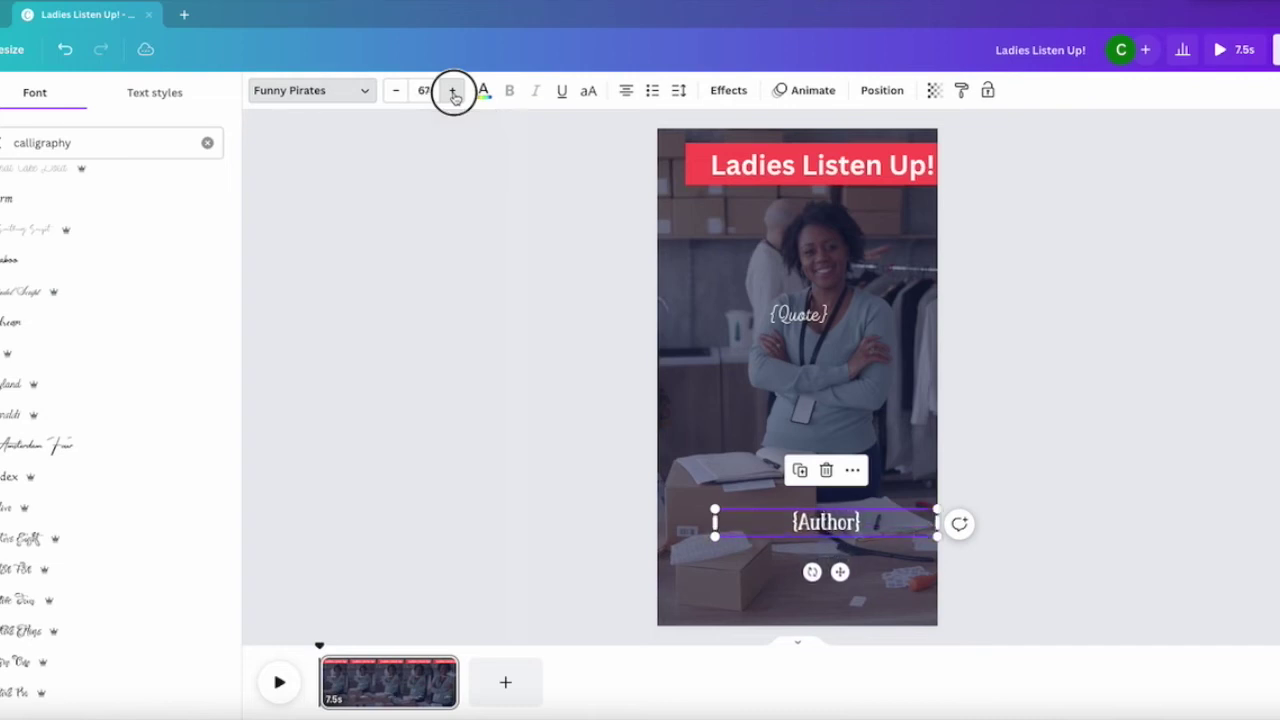
{"action": "left_click", "coordinate": [453, 91]}
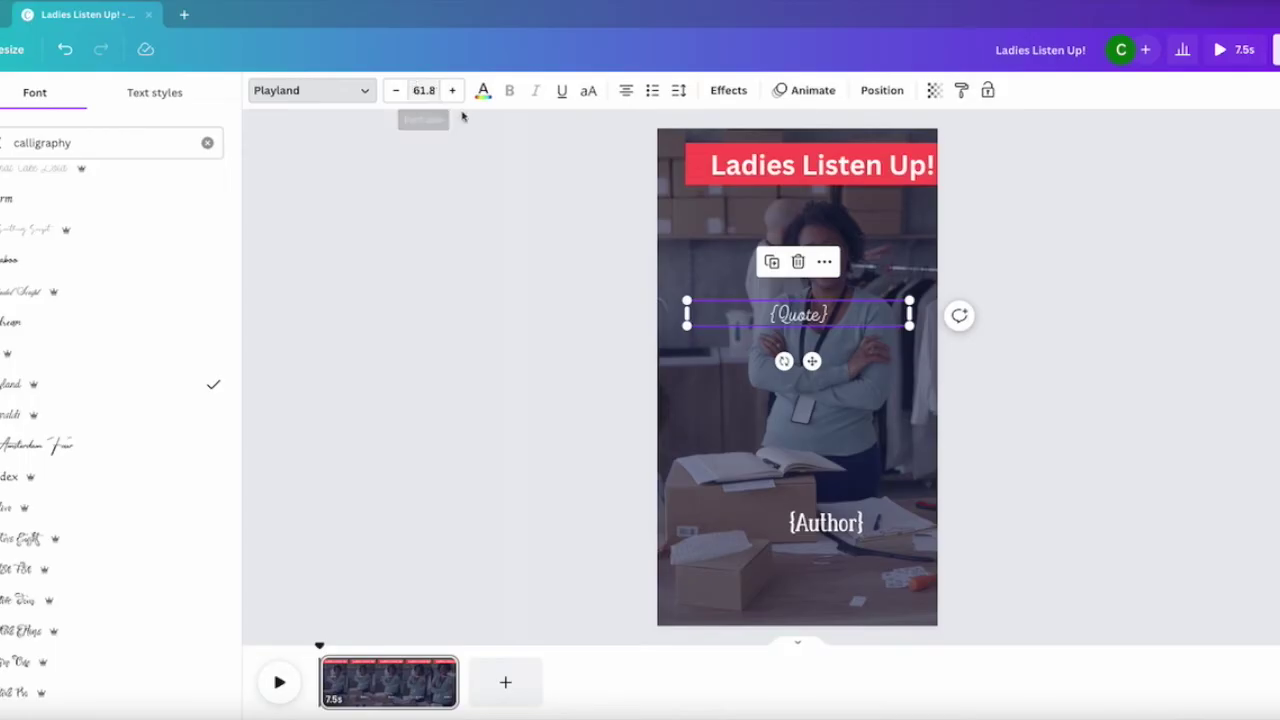
Step: Raise the {Quote} size to 81.8 and widen its text box on both sides
{"action": "left_click", "coordinate": [455, 93]}
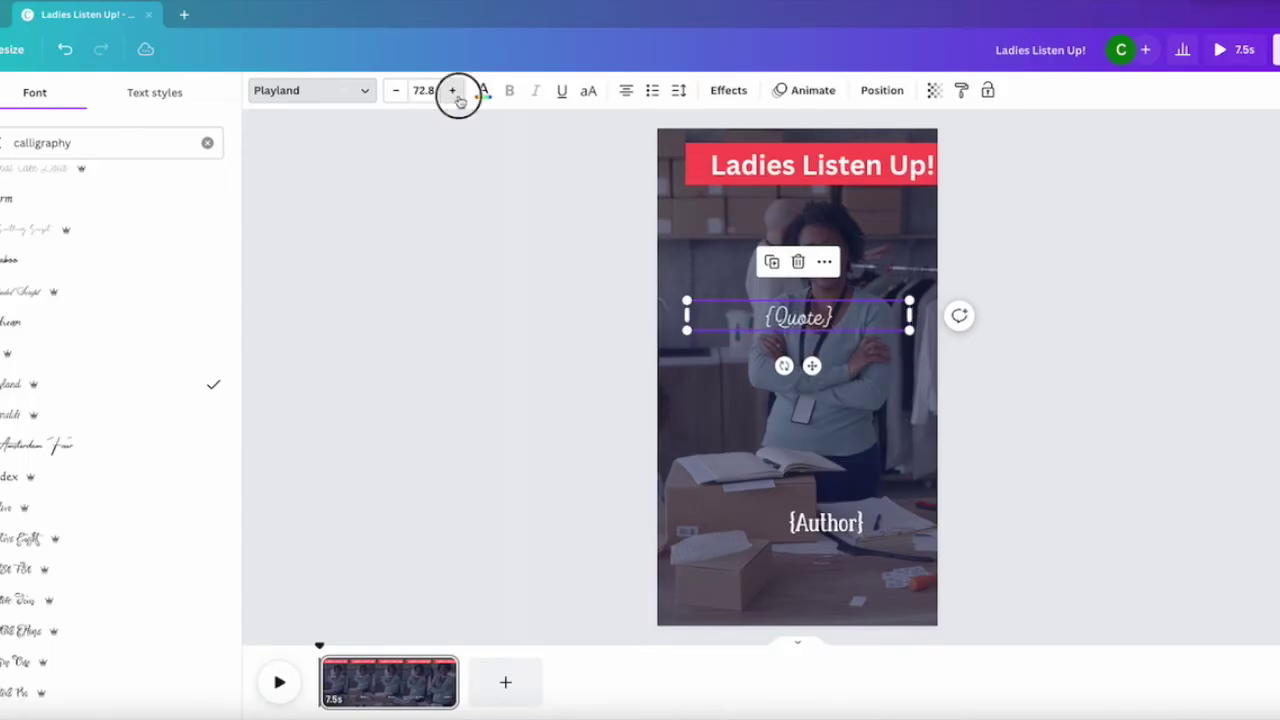
{"action": "left_click", "coordinate": [454, 92]}
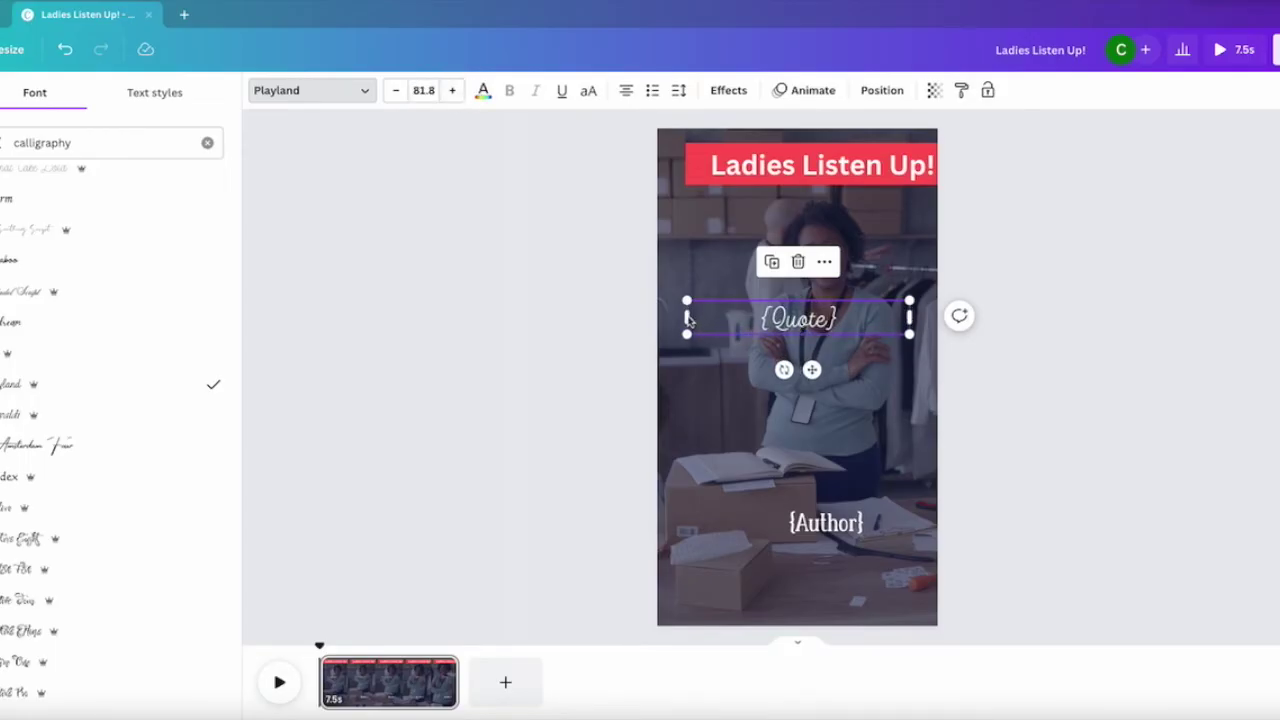
{"action": "left_click_drag", "start_coordinate": [685, 317], "coordinate": [670, 317]}
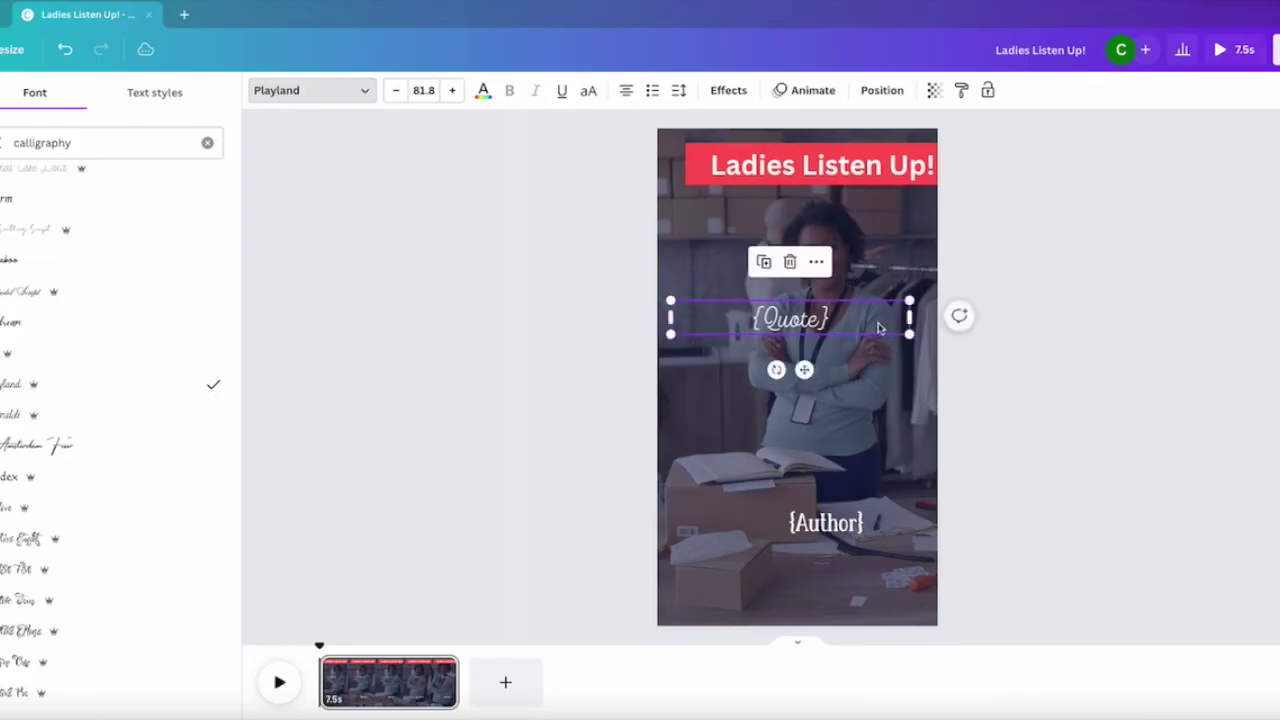
{"action": "left_click_drag", "start_coordinate": [912, 318], "coordinate": [927, 317]}
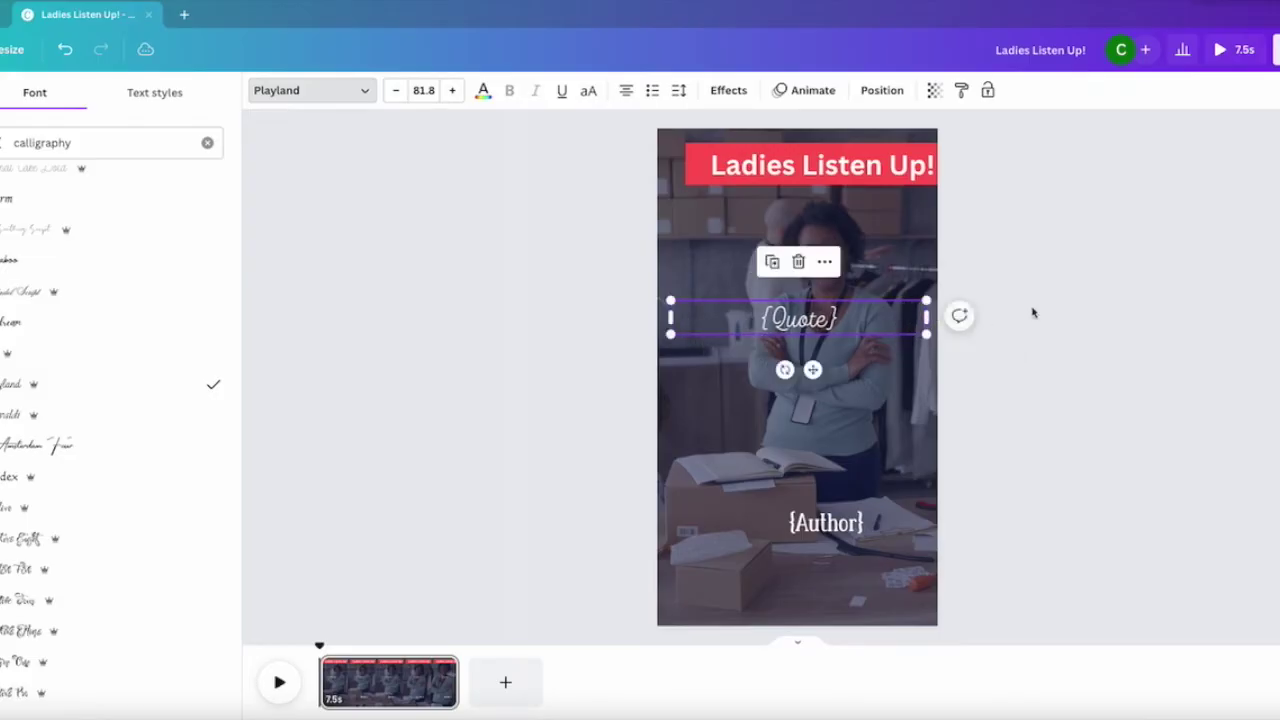
{"action": "left_click", "coordinate": [1049, 224]}
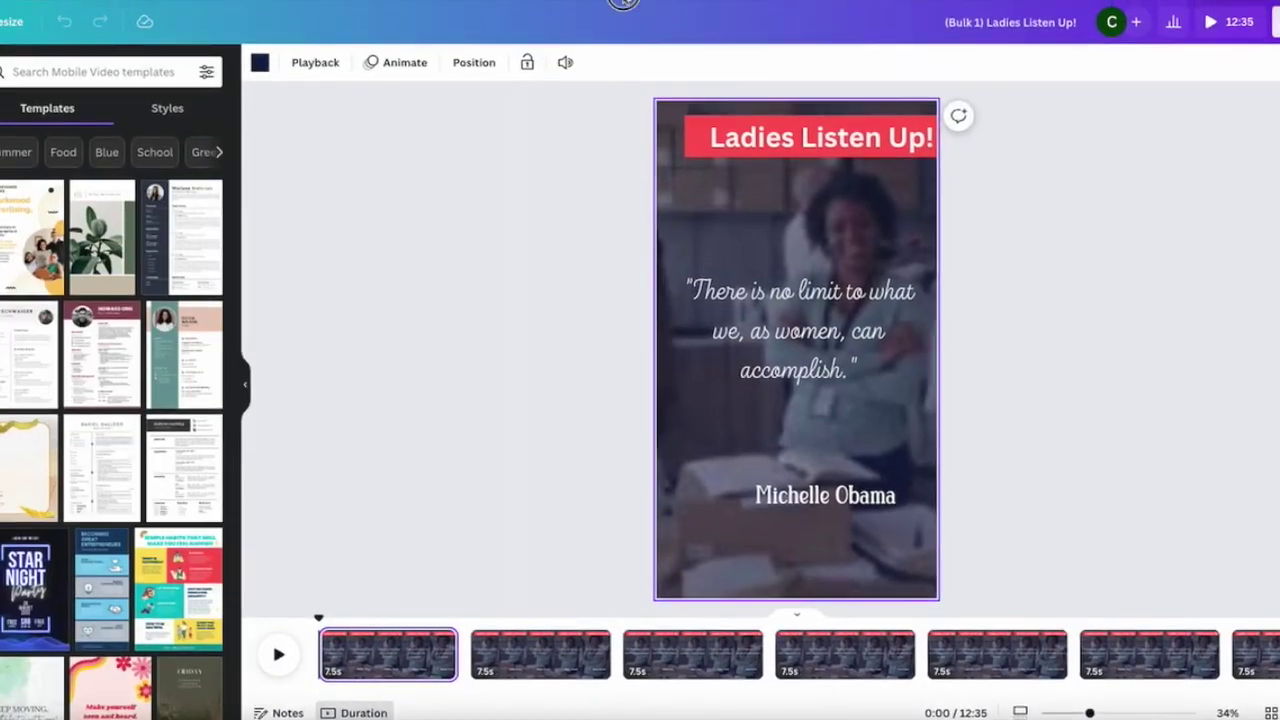
Step: Preview regenerated pages 2–5, including Louisa May Alcott, then return to the Amelia Earhart page
{"action": "mouse_move", "coordinate": [624, 20]}
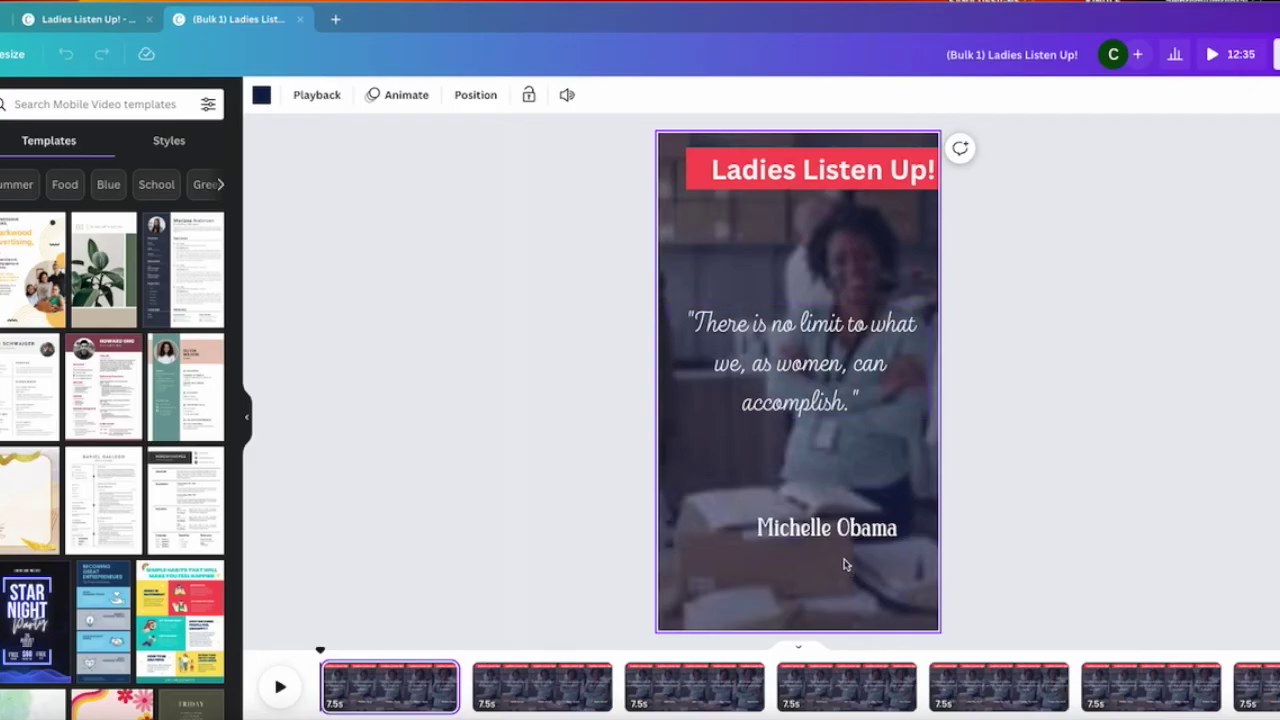
{"action": "key", "text": "Down"}
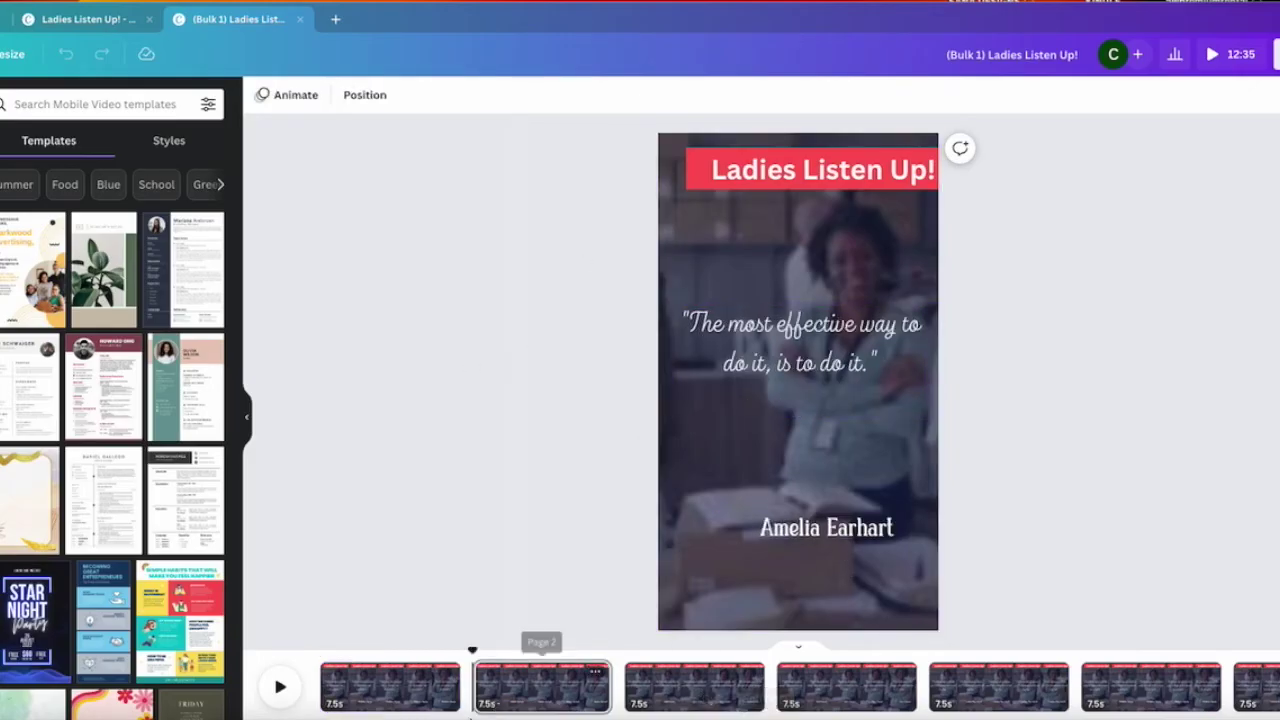
{"action": "left_click", "coordinate": [522, 693]}
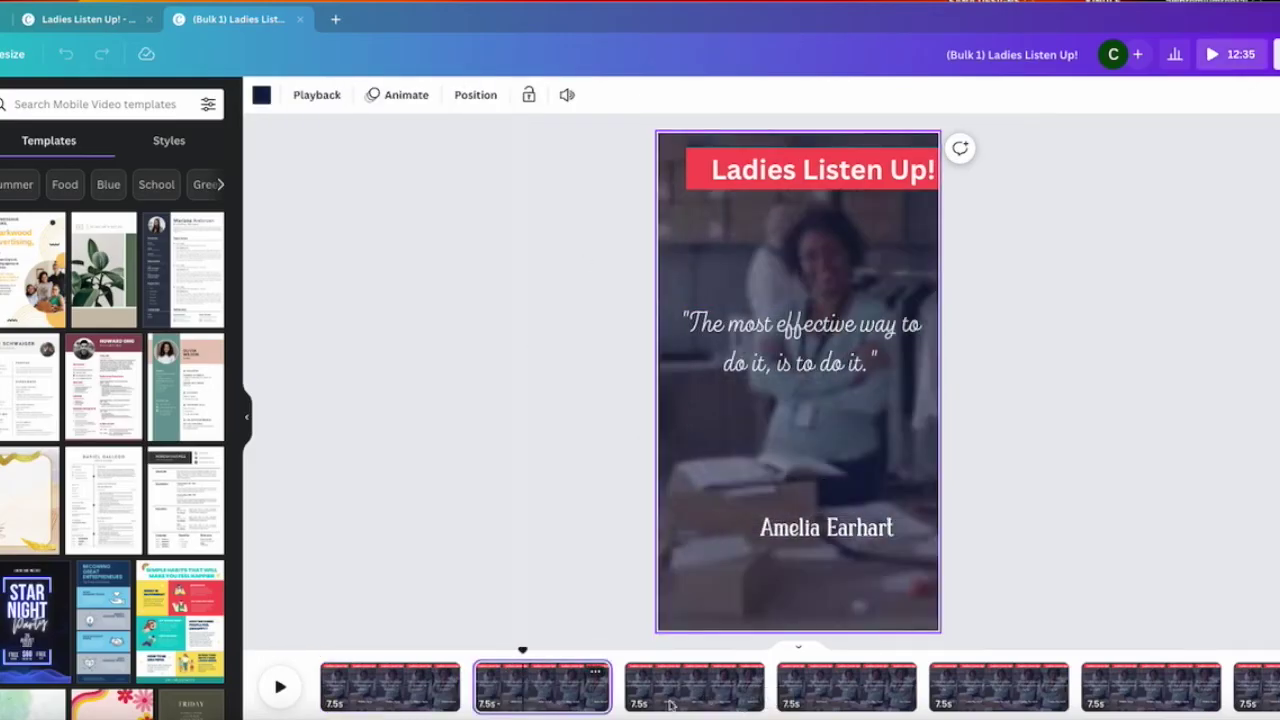
{"action": "left_click", "coordinate": [715, 686]}
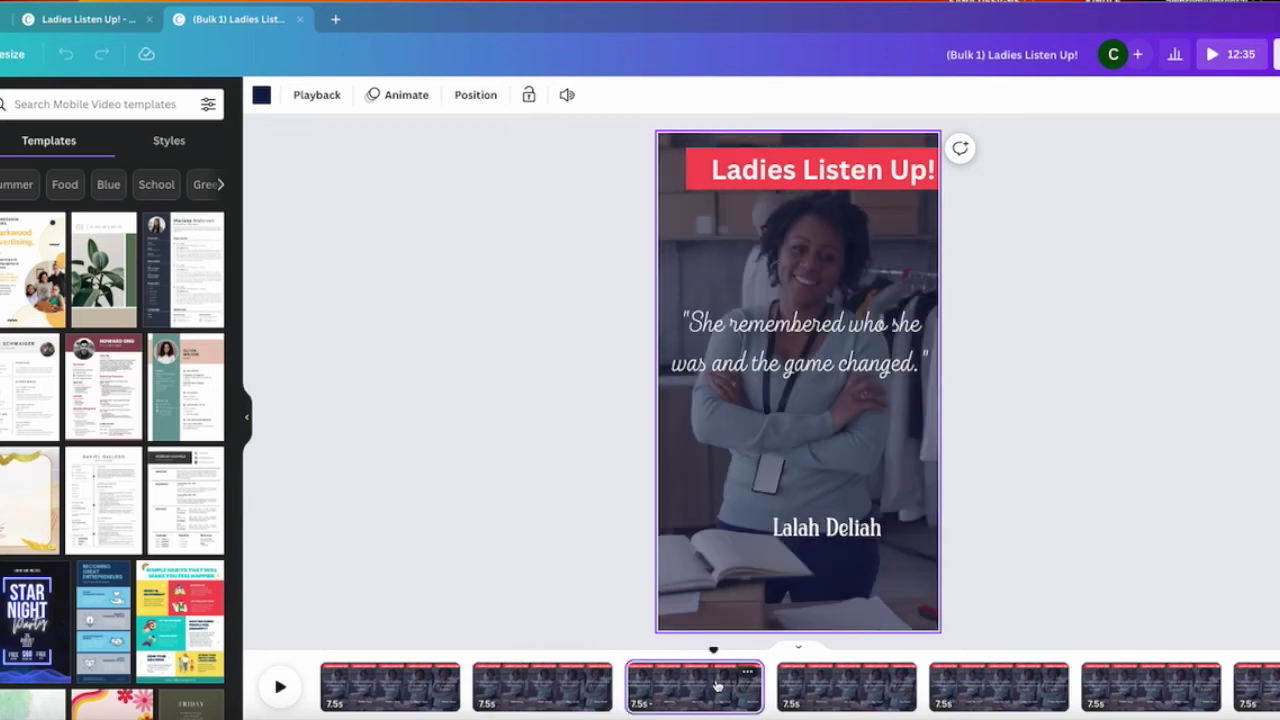
{"action": "left_click", "coordinate": [873, 692]}
{"action": "left_click", "coordinate": [1018, 692]}
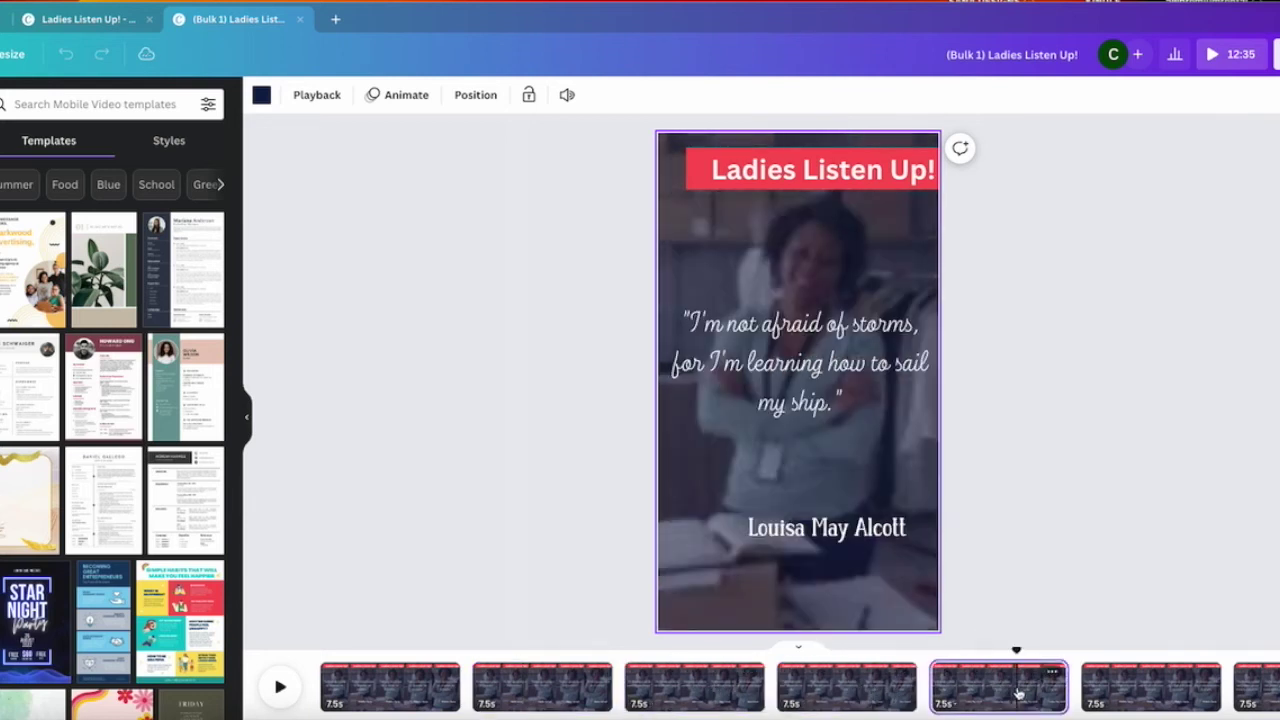
{"action": "left_click", "coordinate": [543, 697]}
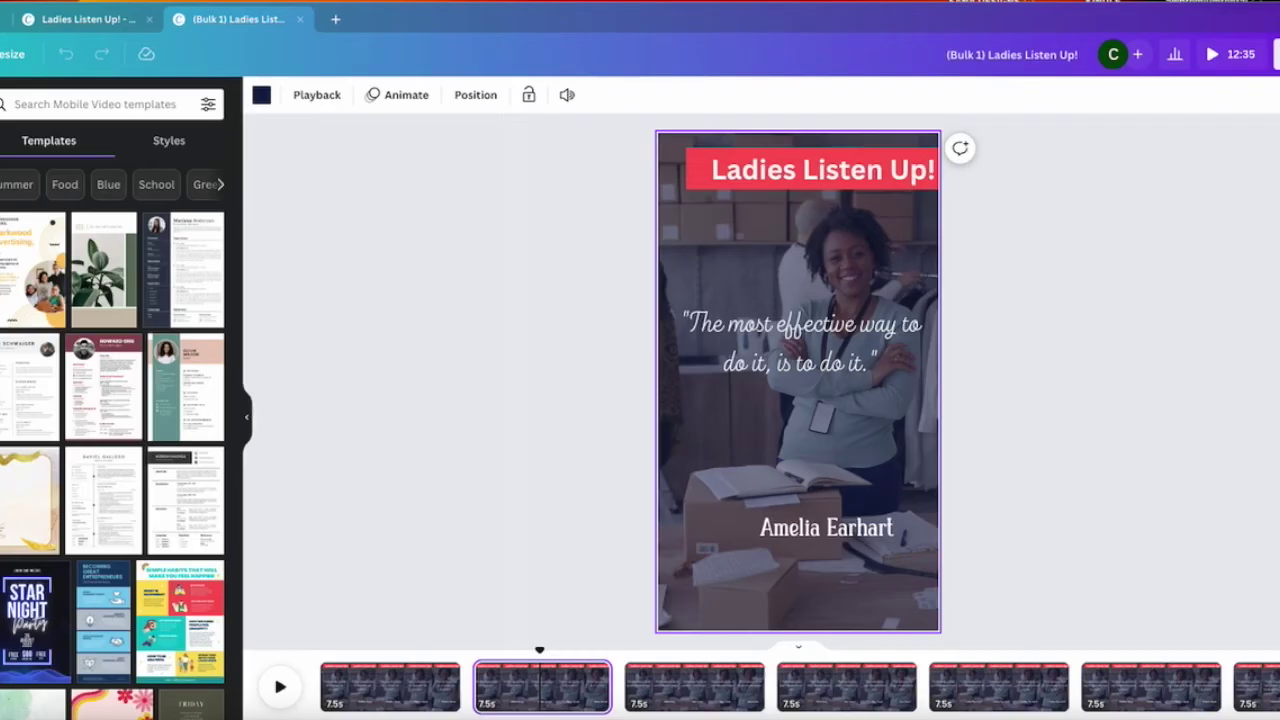
{"action": "left_click", "coordinate": [2, 300]}
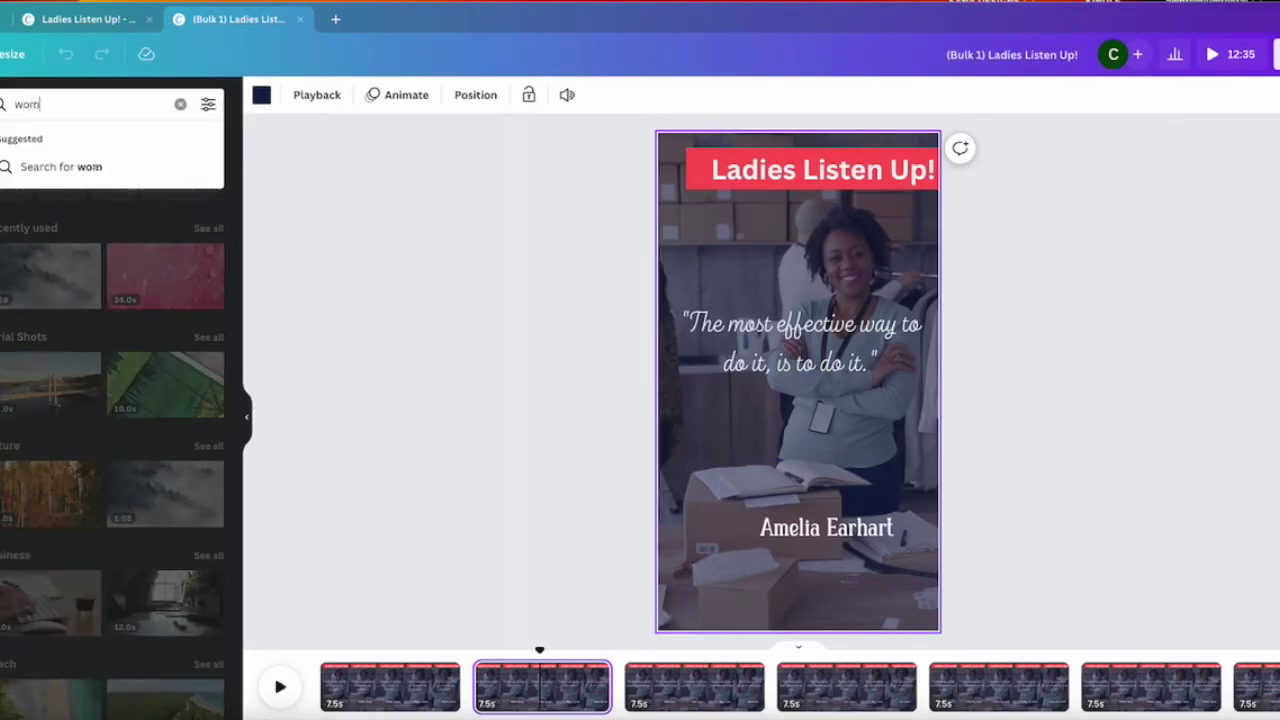
Step: Search stock videos for women, try an 11-second clip on the page, then delete it
{"action": "type", "text": "en"}
{"action": "key", "text": "Return"}
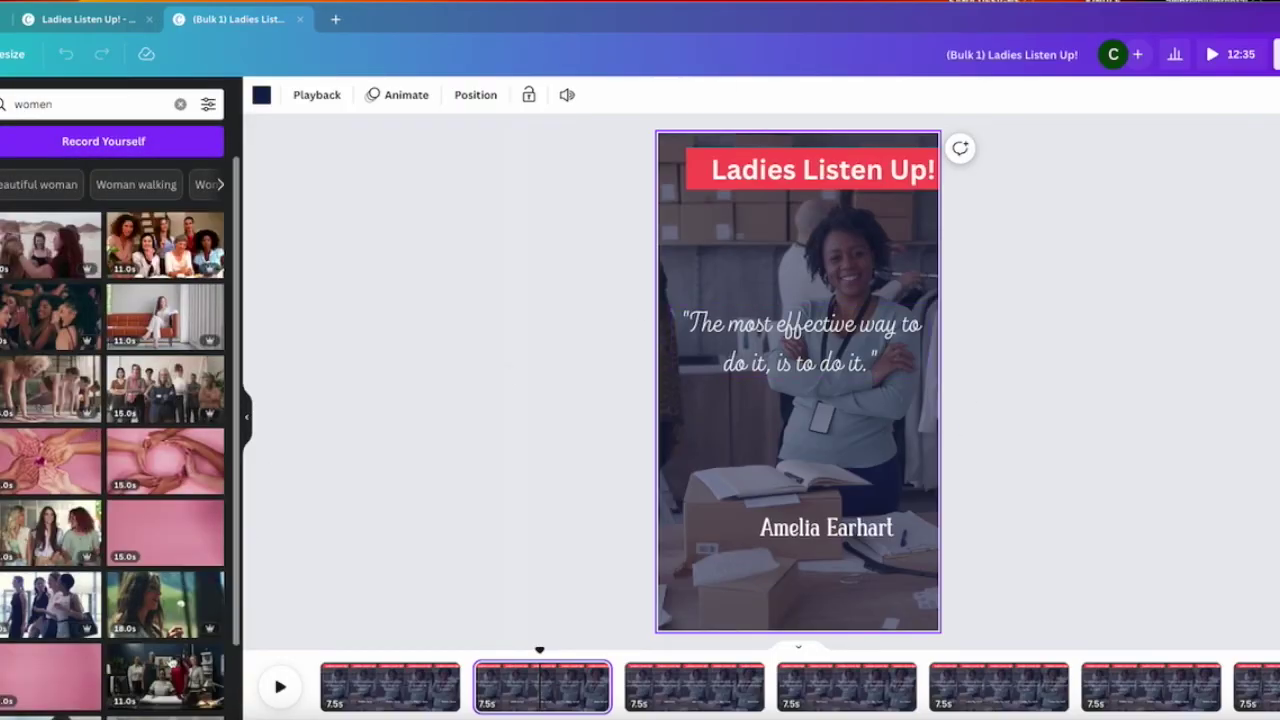
{"action": "scroll", "coordinate": [113, 438], "scroll_direction": "down", "scroll_amount": 4}
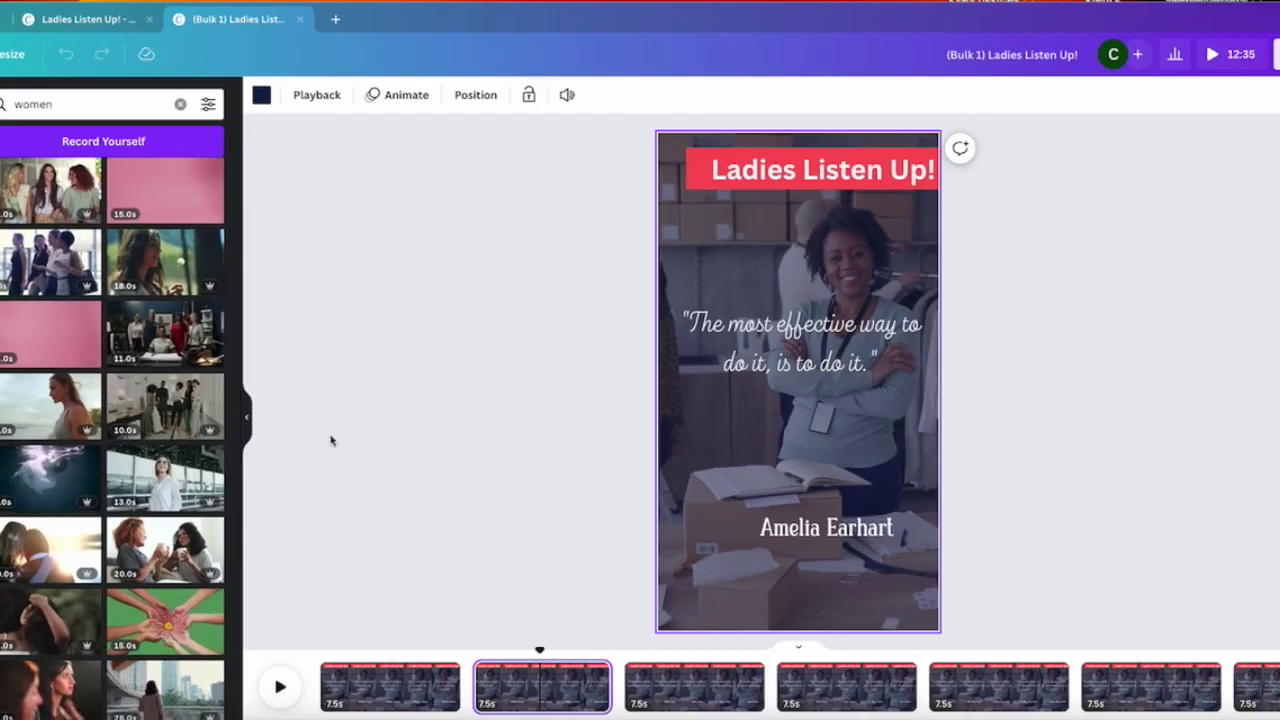
{"action": "left_click", "coordinate": [172, 344]}
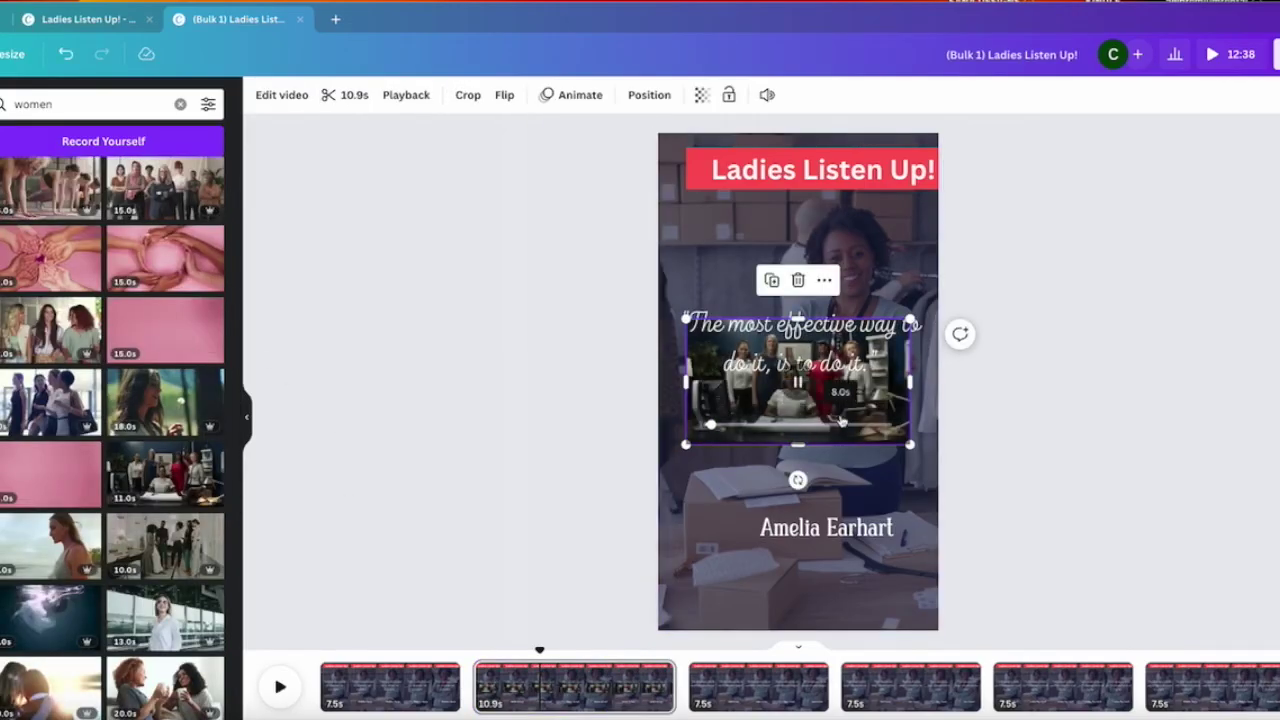
{"action": "left_click", "coordinate": [1010, 505]}
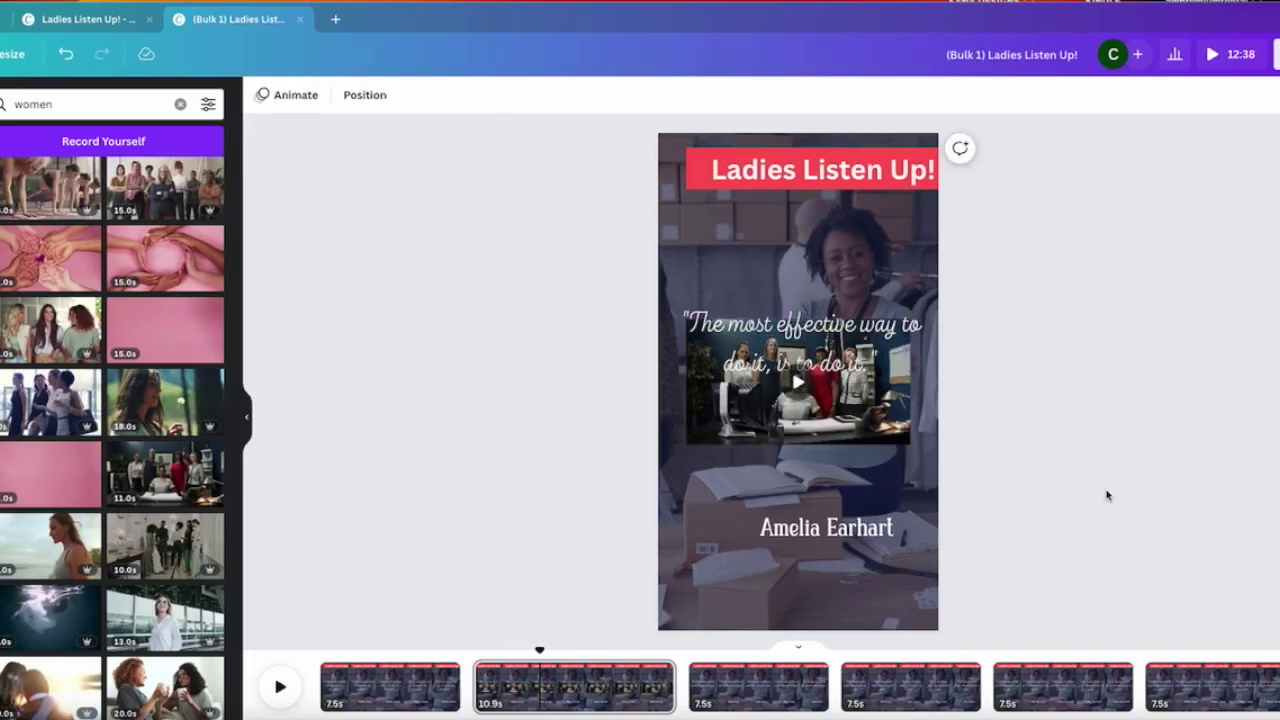
{"action": "left_click", "coordinate": [875, 399]}
{"action": "left_click_drag", "start_coordinate": [875, 399], "coordinate": [876, 451]}
{"action": "right_click", "coordinate": [876, 451]}
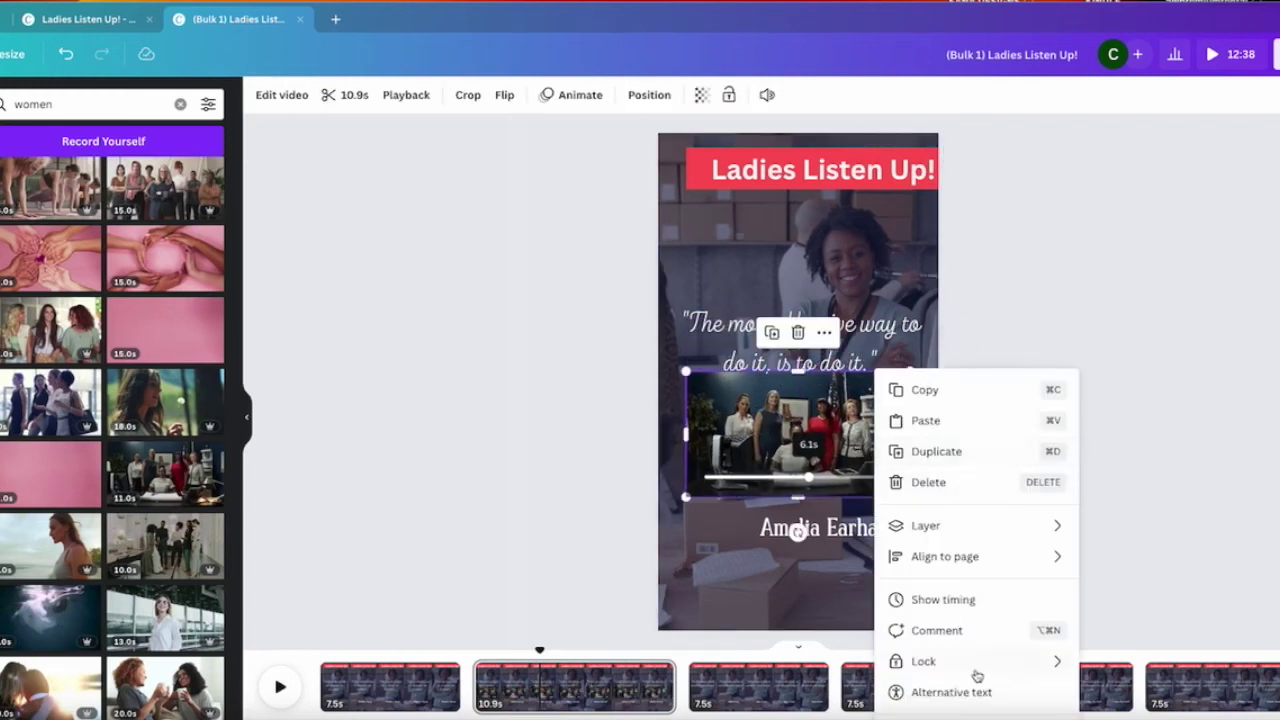
{"action": "mouse_move", "coordinate": [963, 559]}
{"action": "left_click", "coordinate": [714, 452]}
{"action": "key", "text": "Delete"}
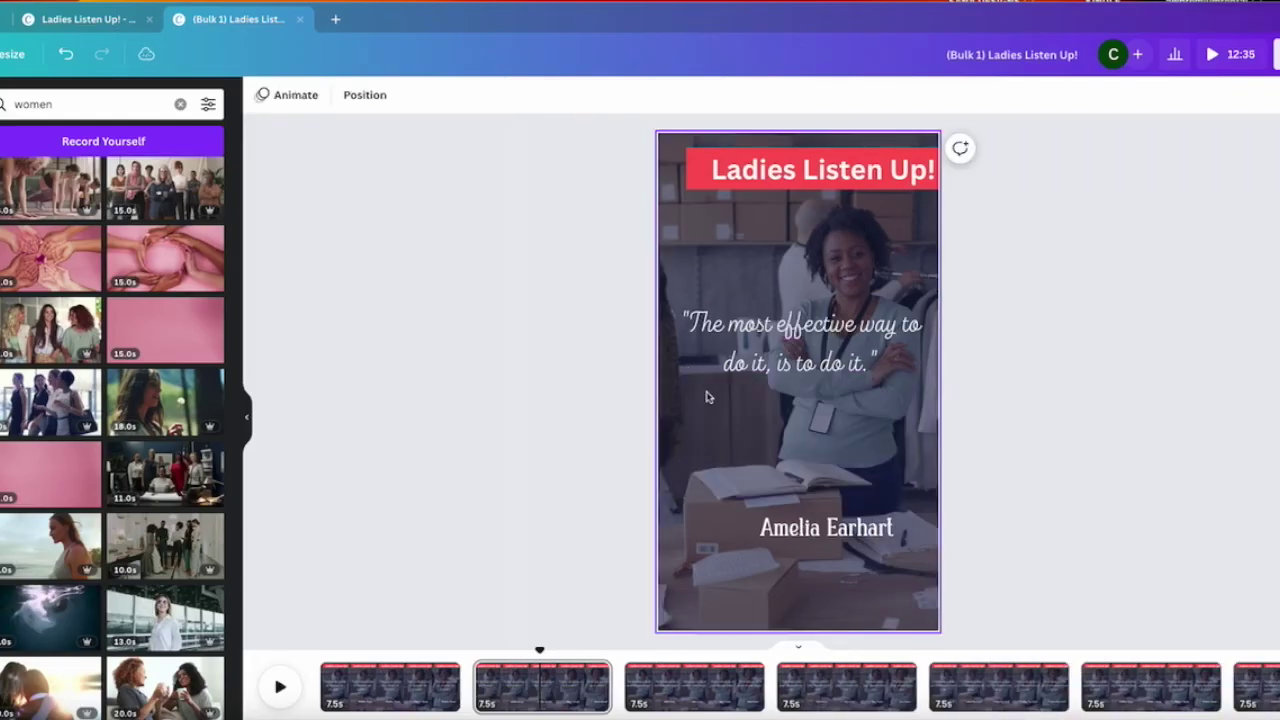
Step: Add the pink hands video and make it the Lalah Deliah page's background
{"action": "left_click", "coordinate": [152, 309]}
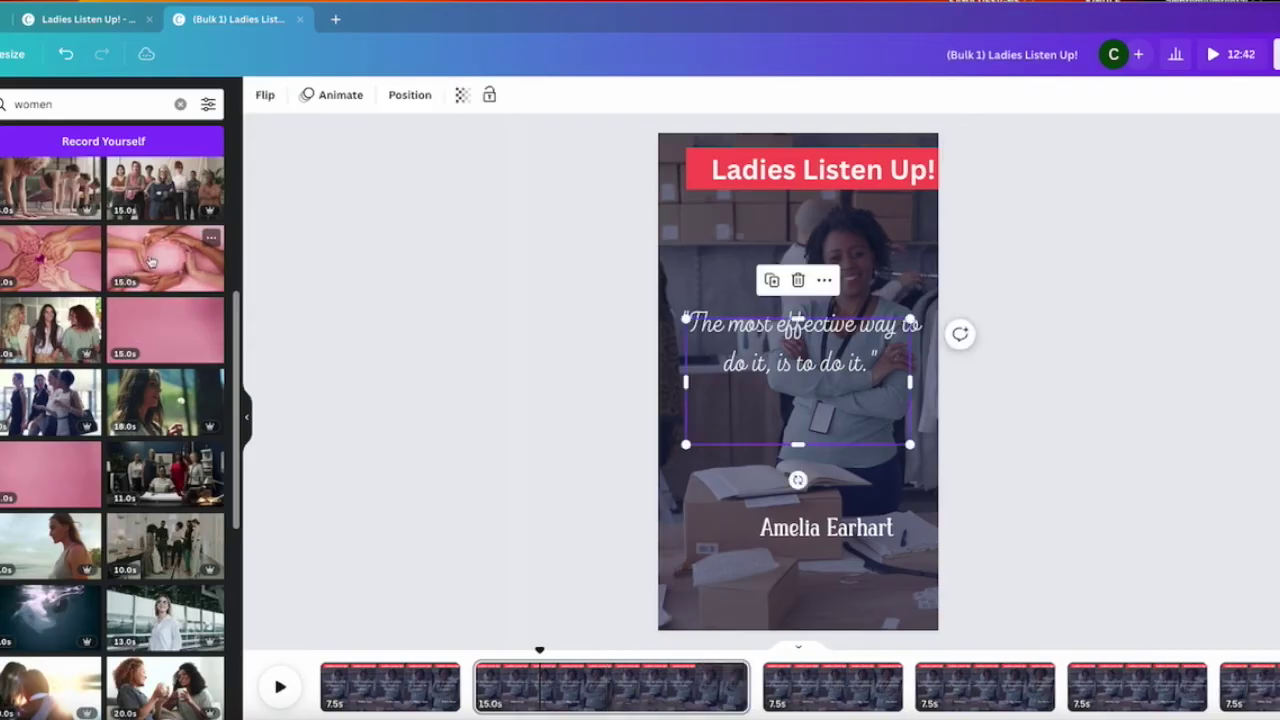
{"action": "right_click", "coordinate": [857, 408]}
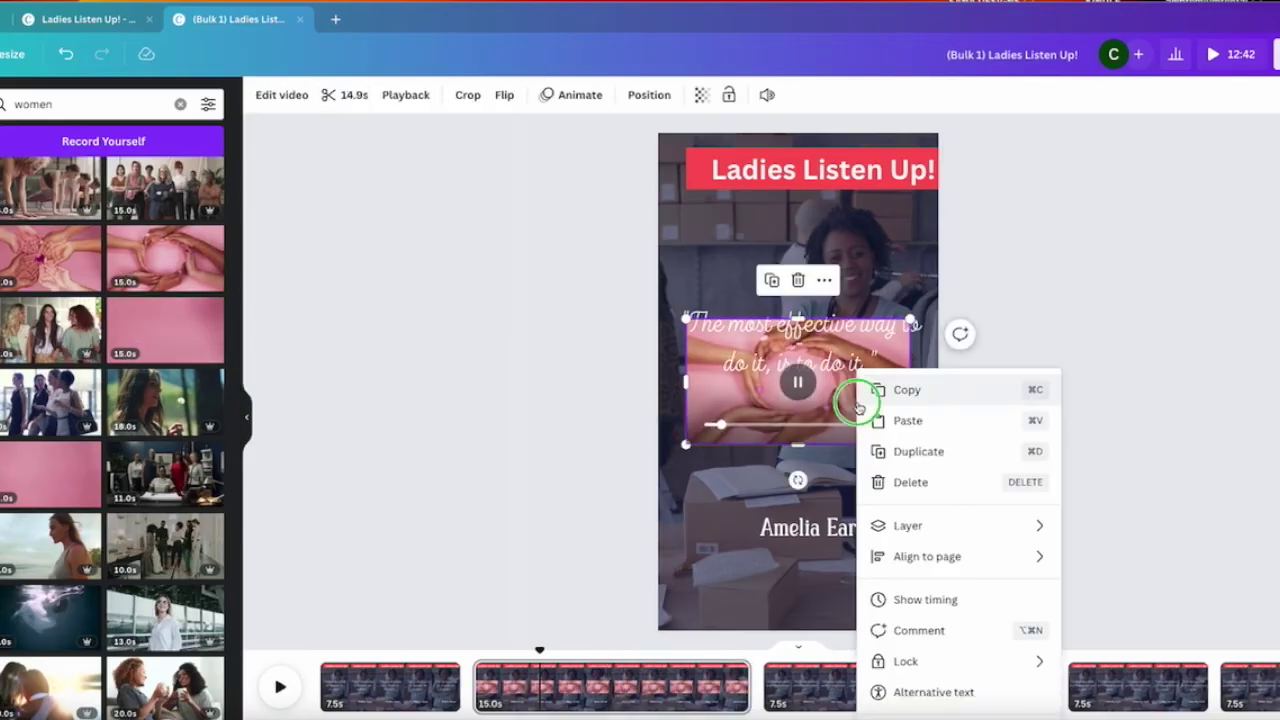
{"action": "left_click", "coordinate": [833, 686]}
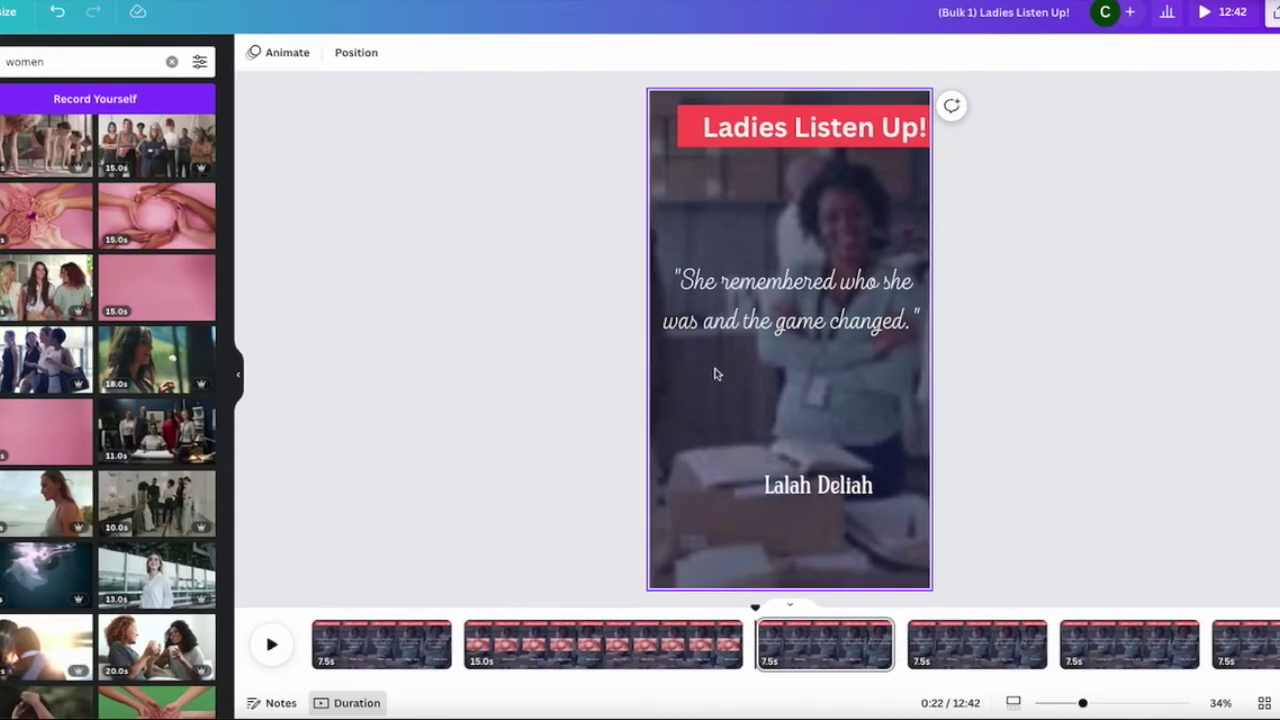
{"action": "left_click", "coordinate": [118, 248]}
{"action": "right_click", "coordinate": [785, 334]}
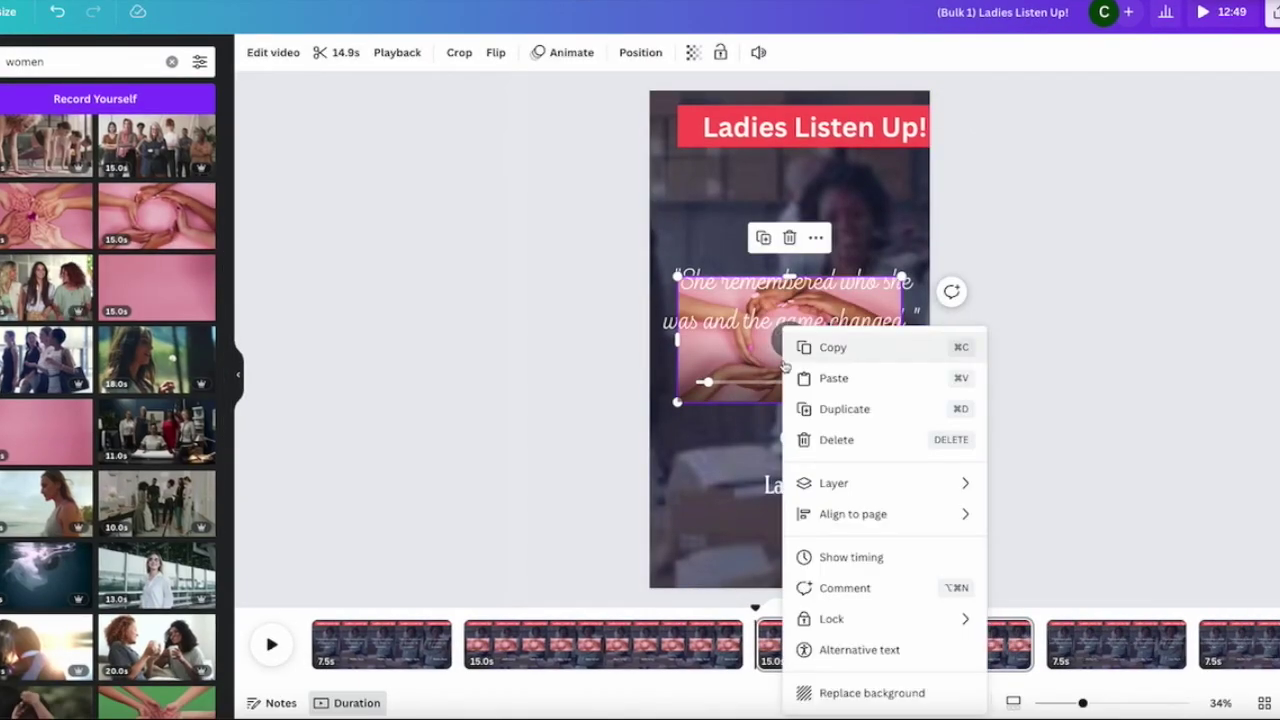
{"action": "left_click", "coordinate": [871, 700]}
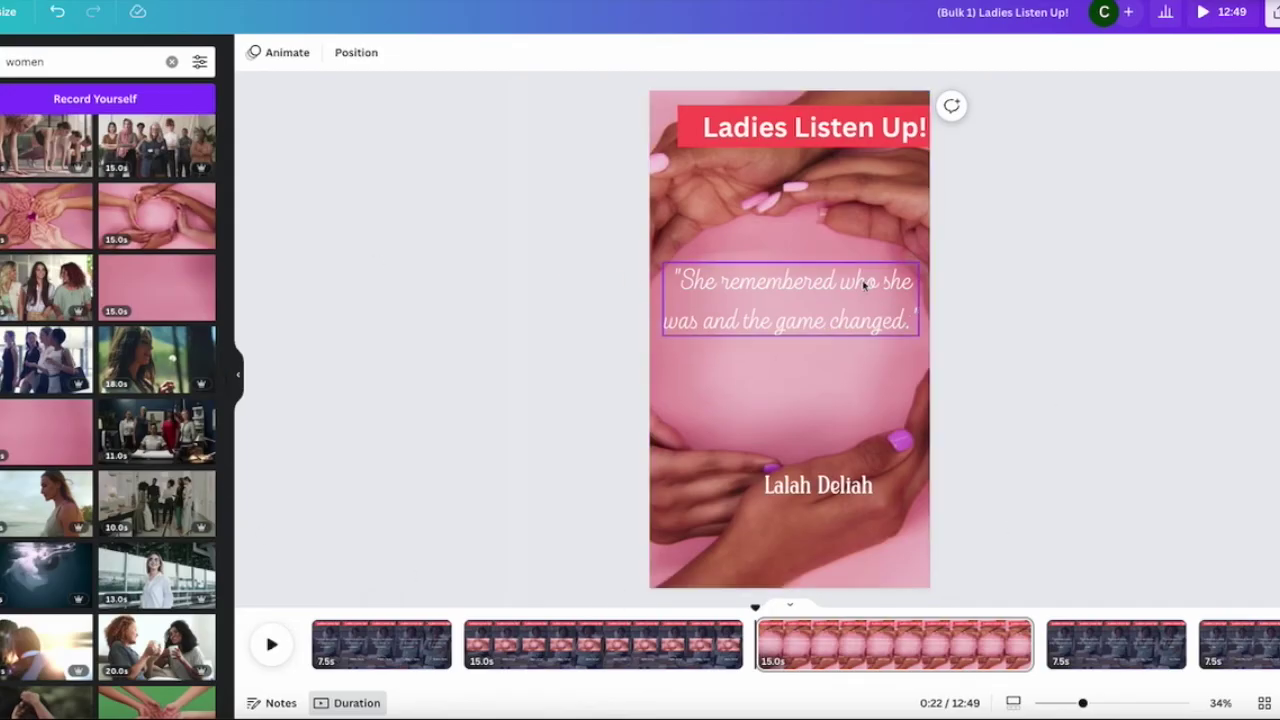
{"action": "left_click", "coordinate": [727, 654]}
Step: Undo the pink hands video and set the dandelion woman video as the Amelia Earhart background
{"action": "key", "text": "ctrl+z"}
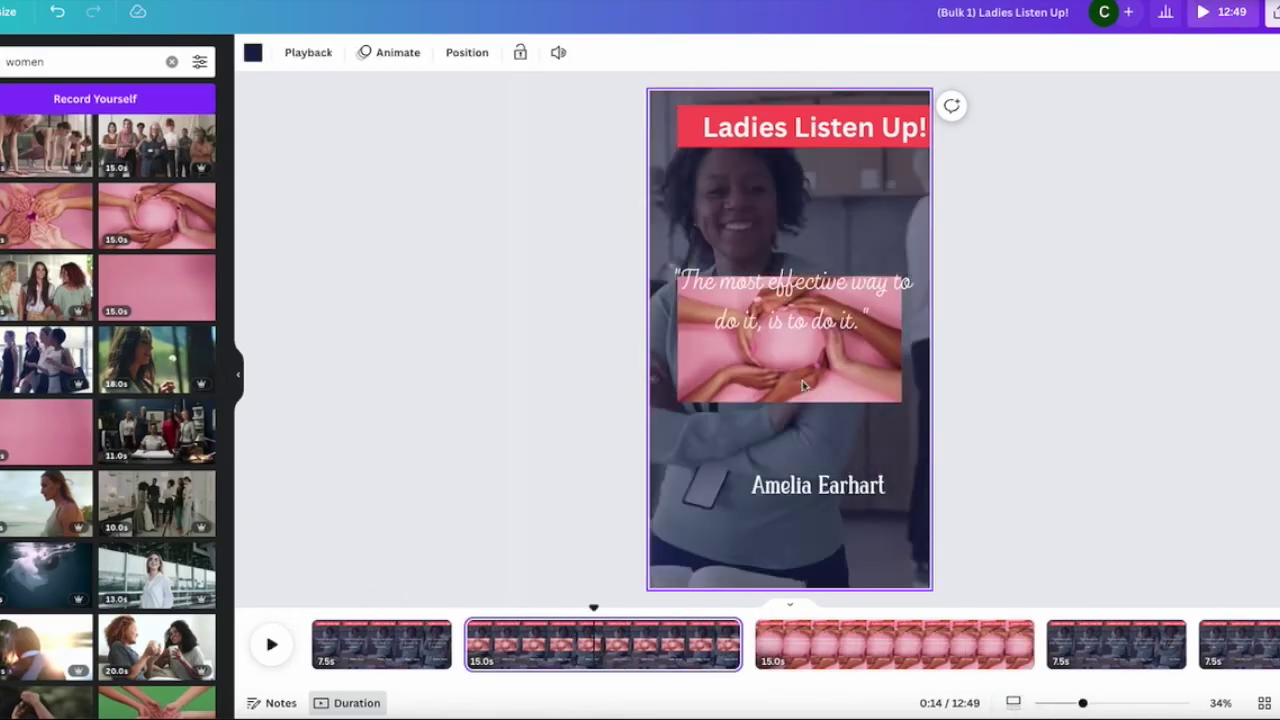
{"action": "left_click", "coordinate": [150, 372]}
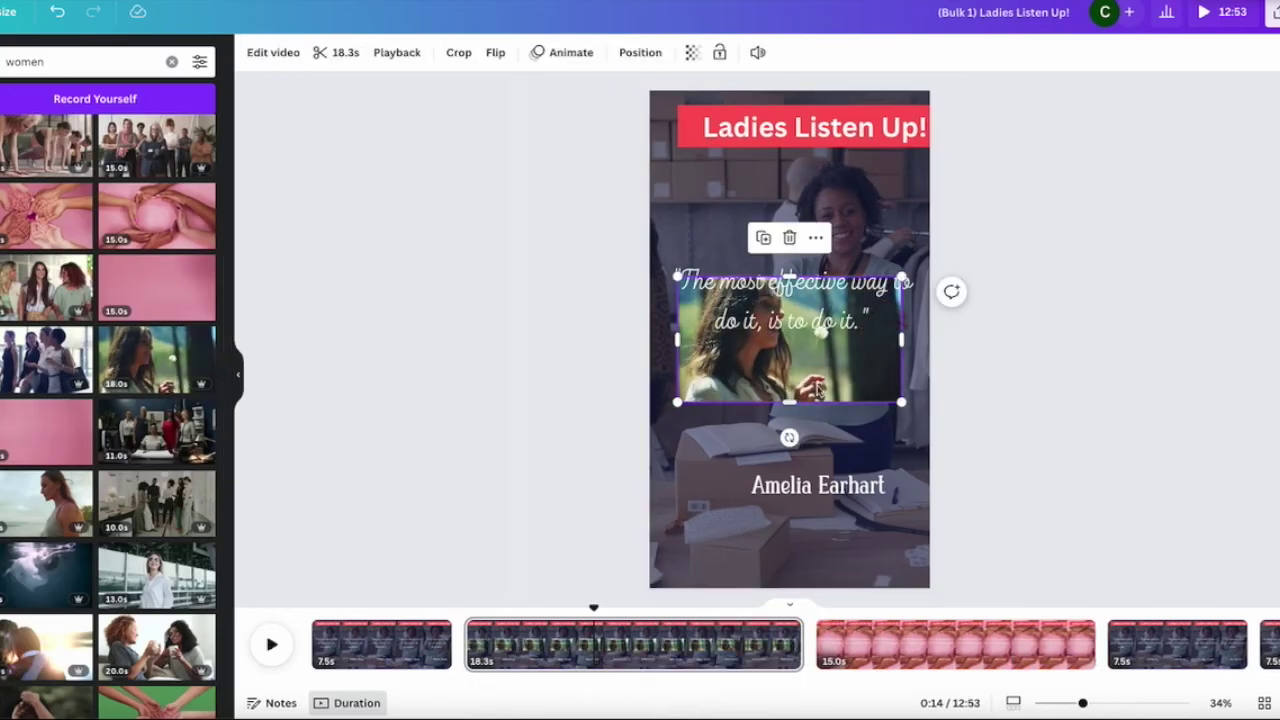
{"action": "right_click", "coordinate": [867, 364]}
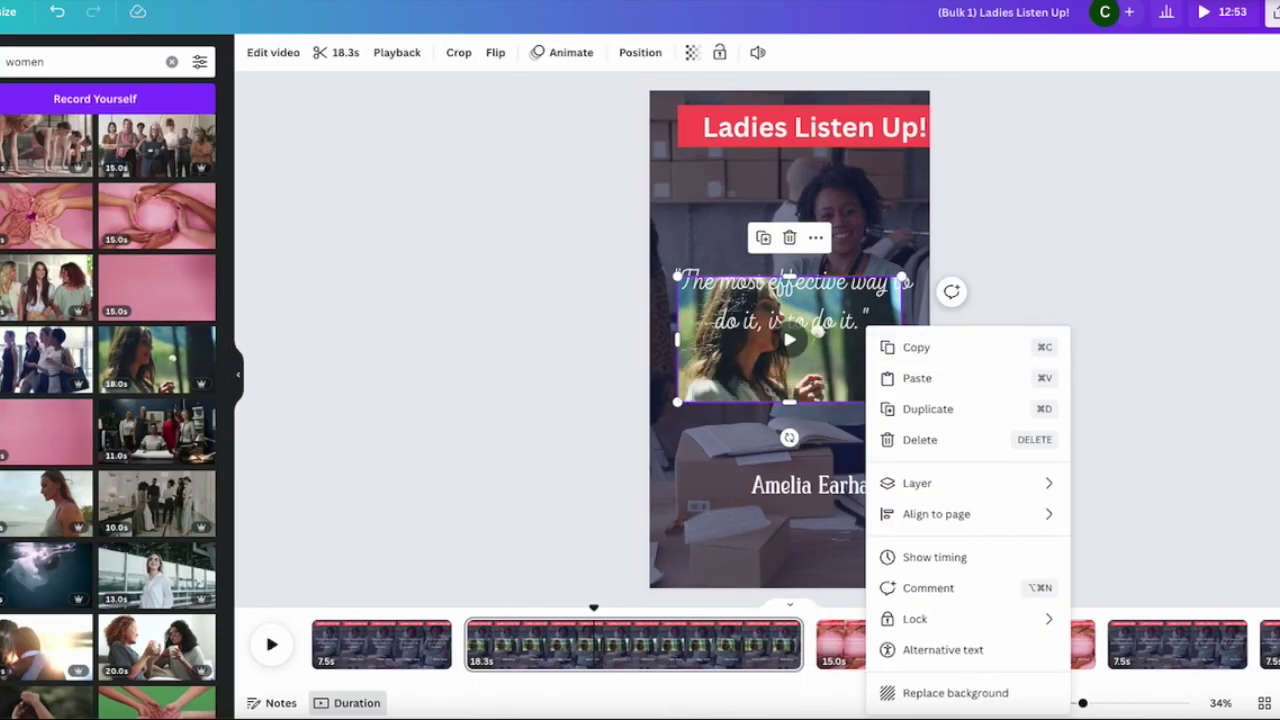
{"action": "left_click", "coordinate": [955, 692]}
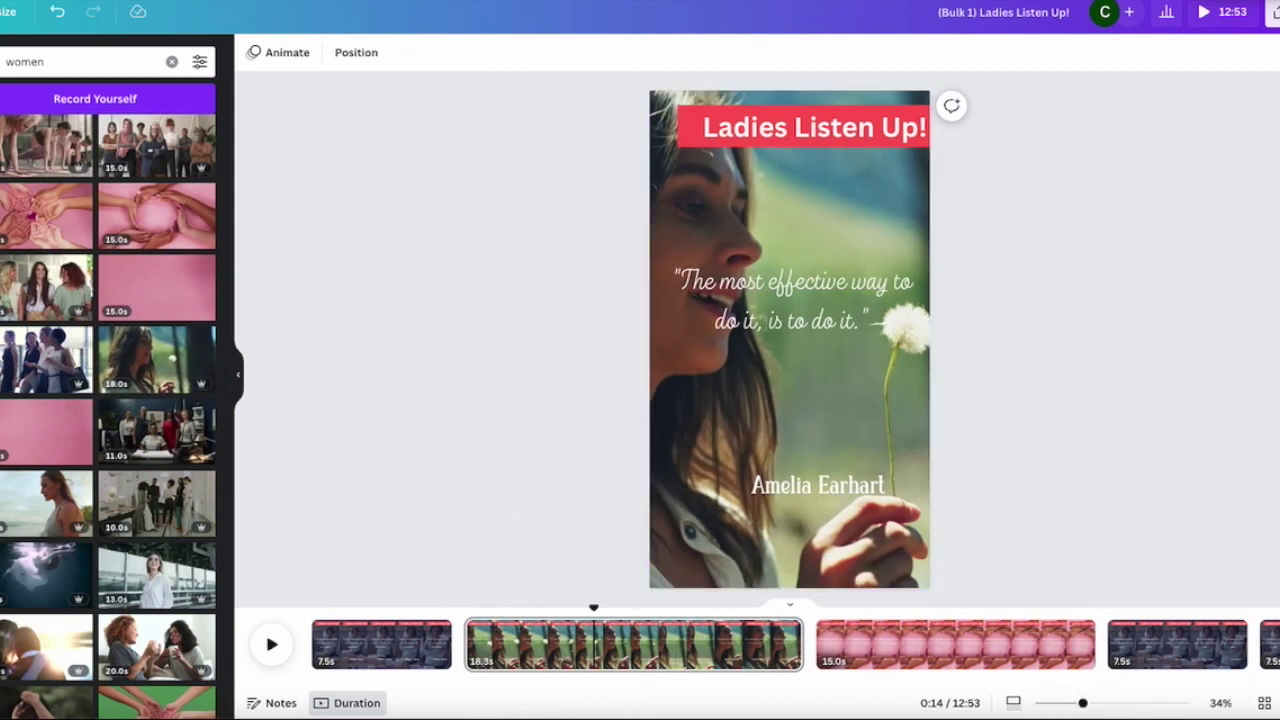
Step: Trim the Amelia Earhart page to 4.8s and the pink hands page to 4.4s
{"action": "left_click", "coordinate": [609, 640]}
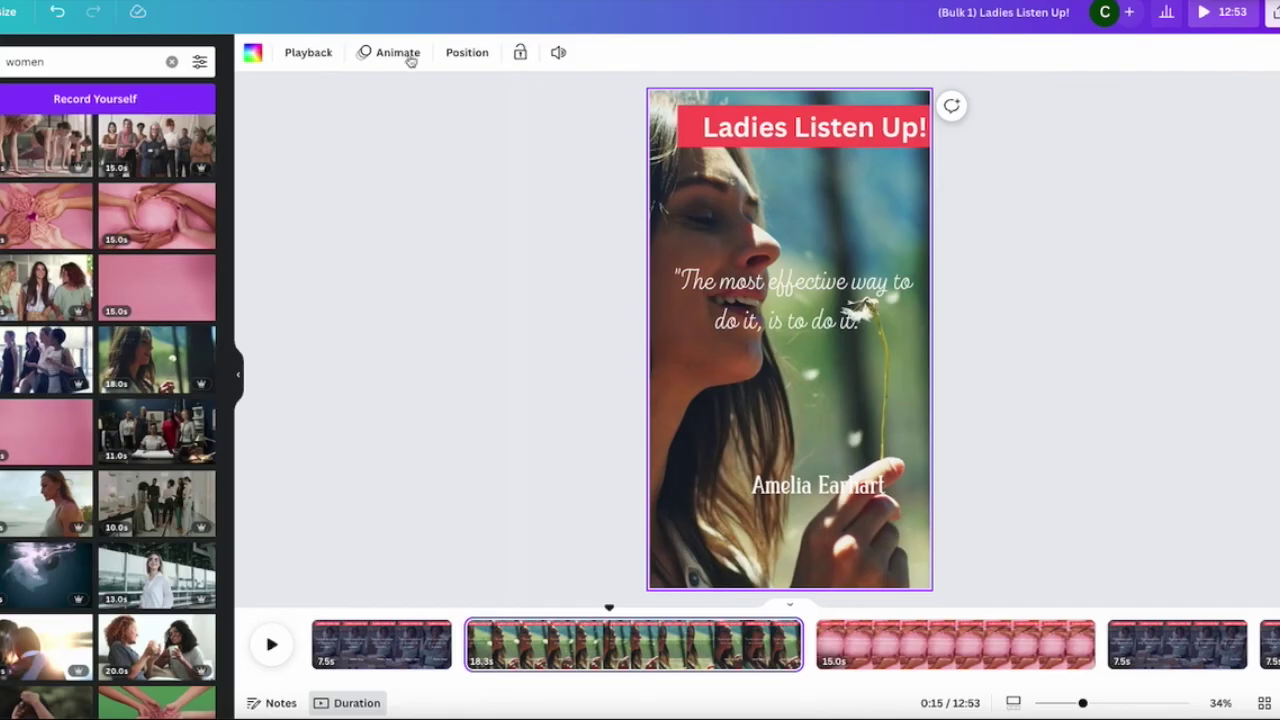
{"action": "left_click", "coordinate": [300, 55]}
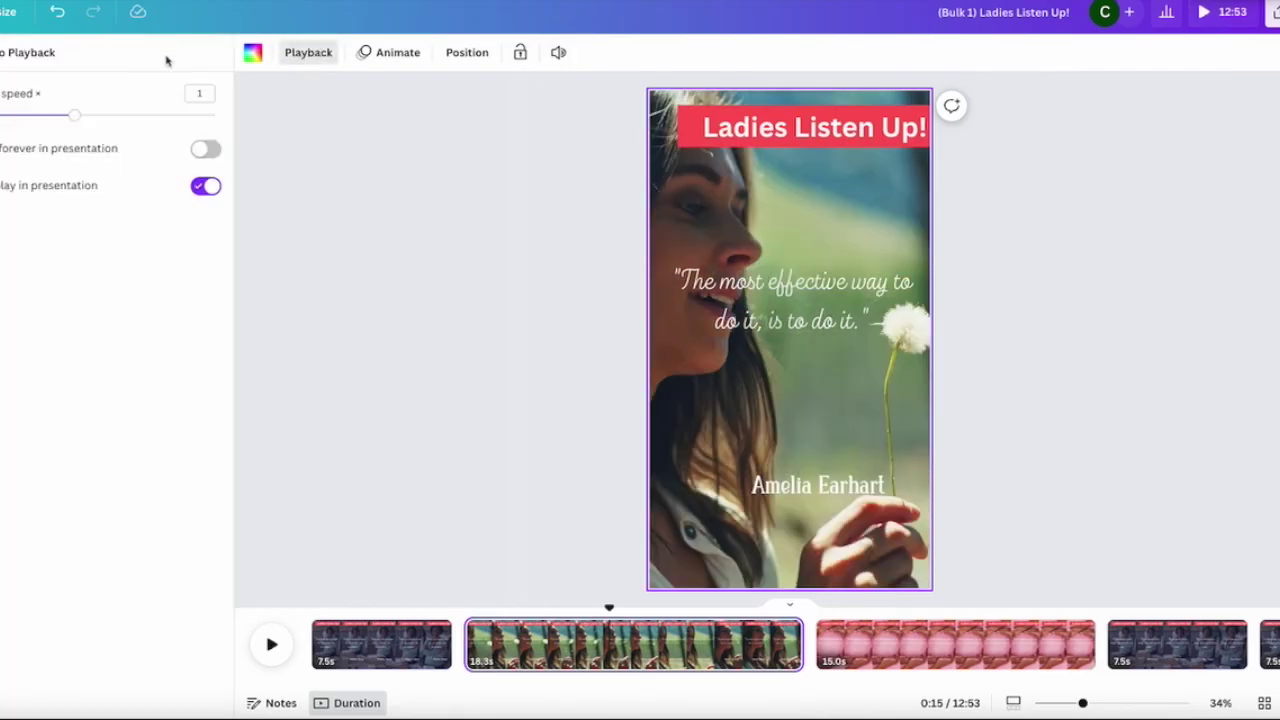
{"action": "left_click", "coordinate": [305, 55]}
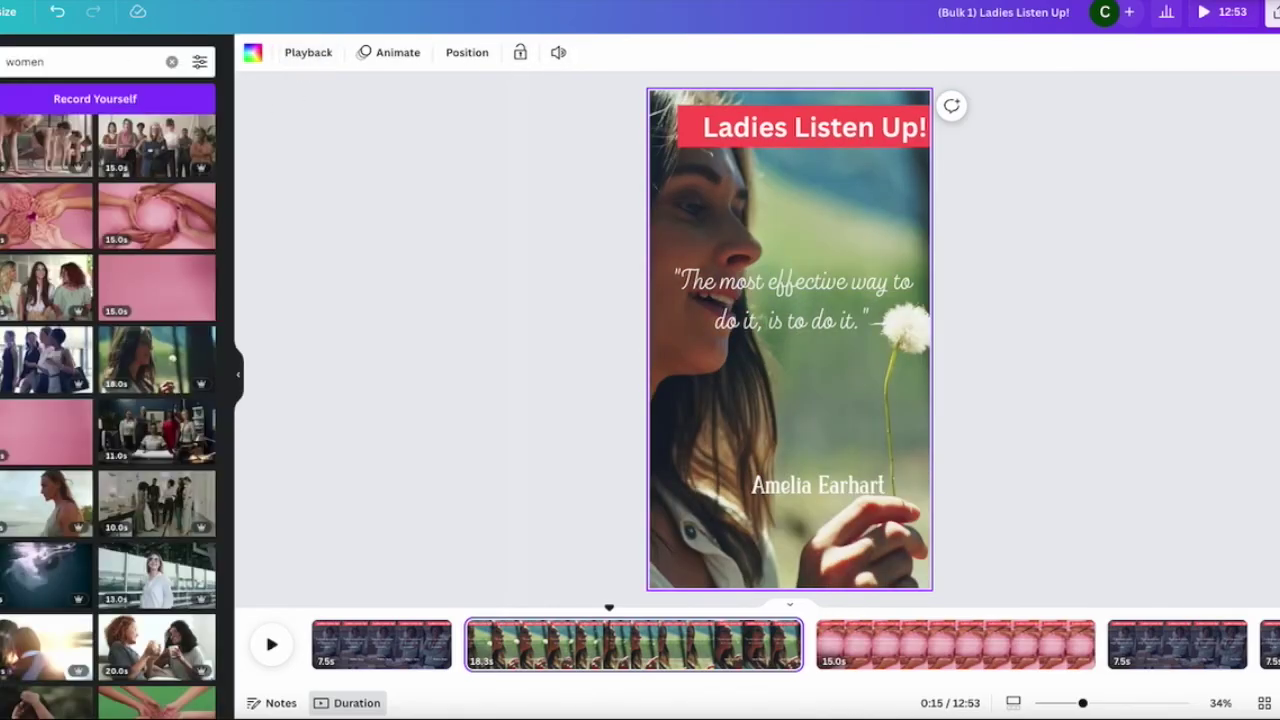
{"action": "left_click", "coordinate": [553, 645]}
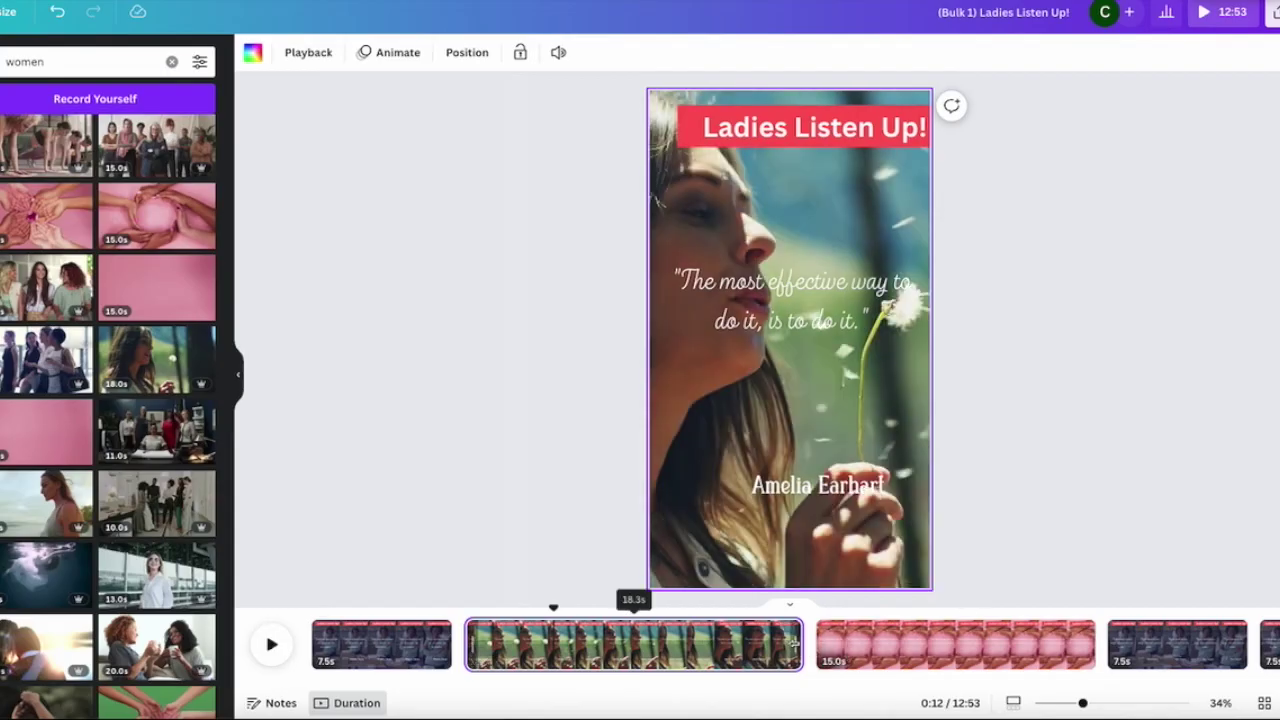
{"action": "left_click_drag", "start_coordinate": [801, 645], "coordinate": [553, 641]}
{"action": "left_click", "coordinate": [614, 645]}
{"action": "left_click_drag", "start_coordinate": [842, 644], "coordinate": [643, 645]}
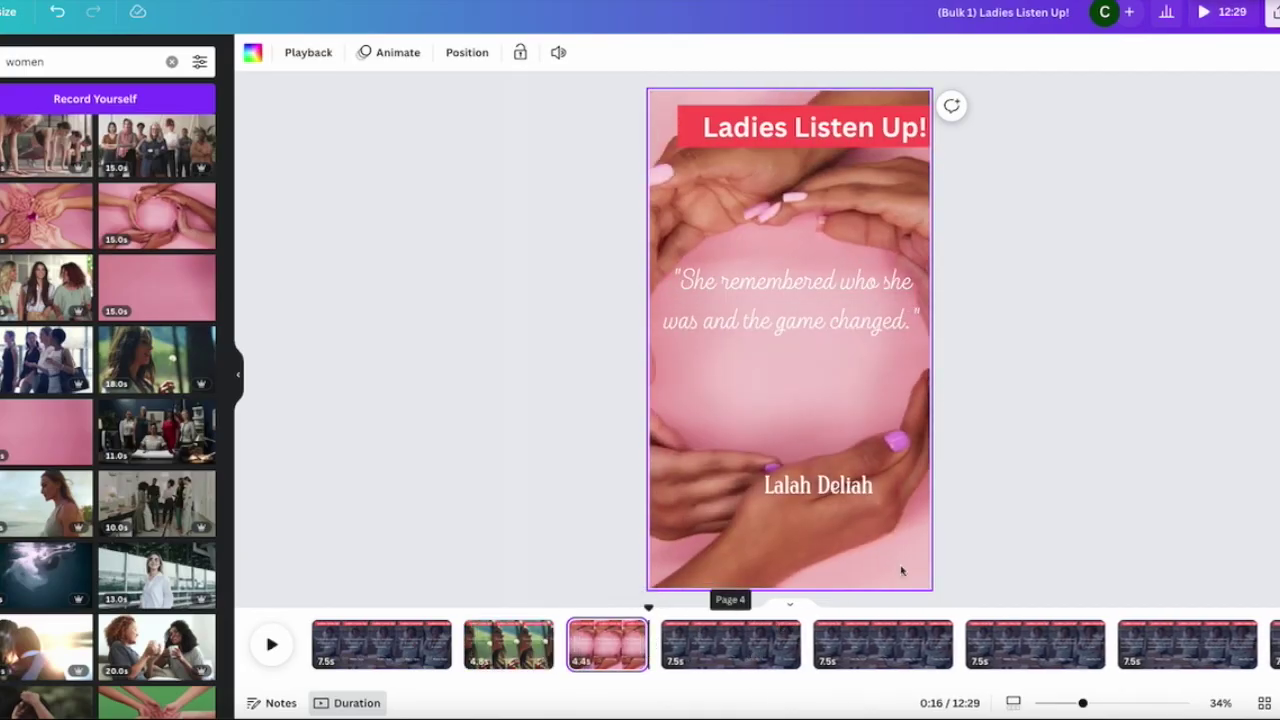
Step: Nudge the quote text slightly lower on the page
{"action": "left_click", "coordinate": [1208, 511]}
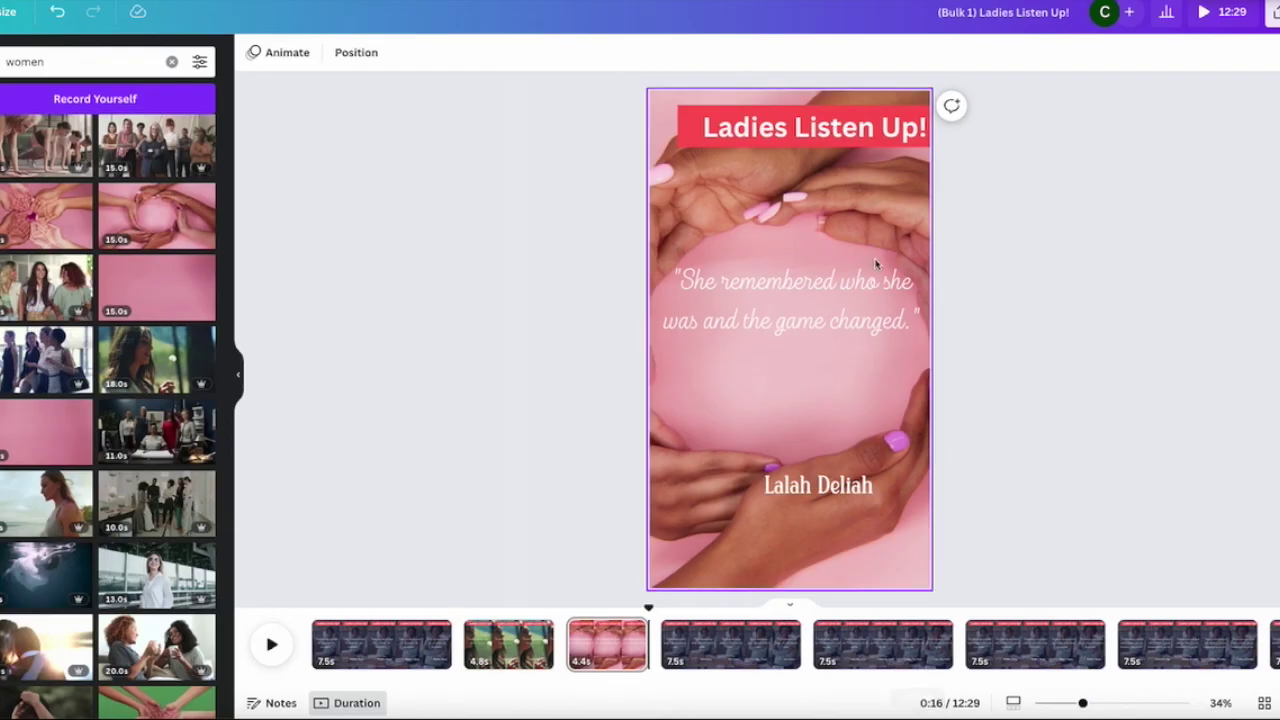
{"action": "left_click_drag", "start_coordinate": [834, 318], "coordinate": [834, 340]}
{"action": "left_click", "coordinate": [1091, 421]}
{"action": "scroll", "coordinate": [1173, 657], "scroll_direction": "right", "scroll_amount": 10}
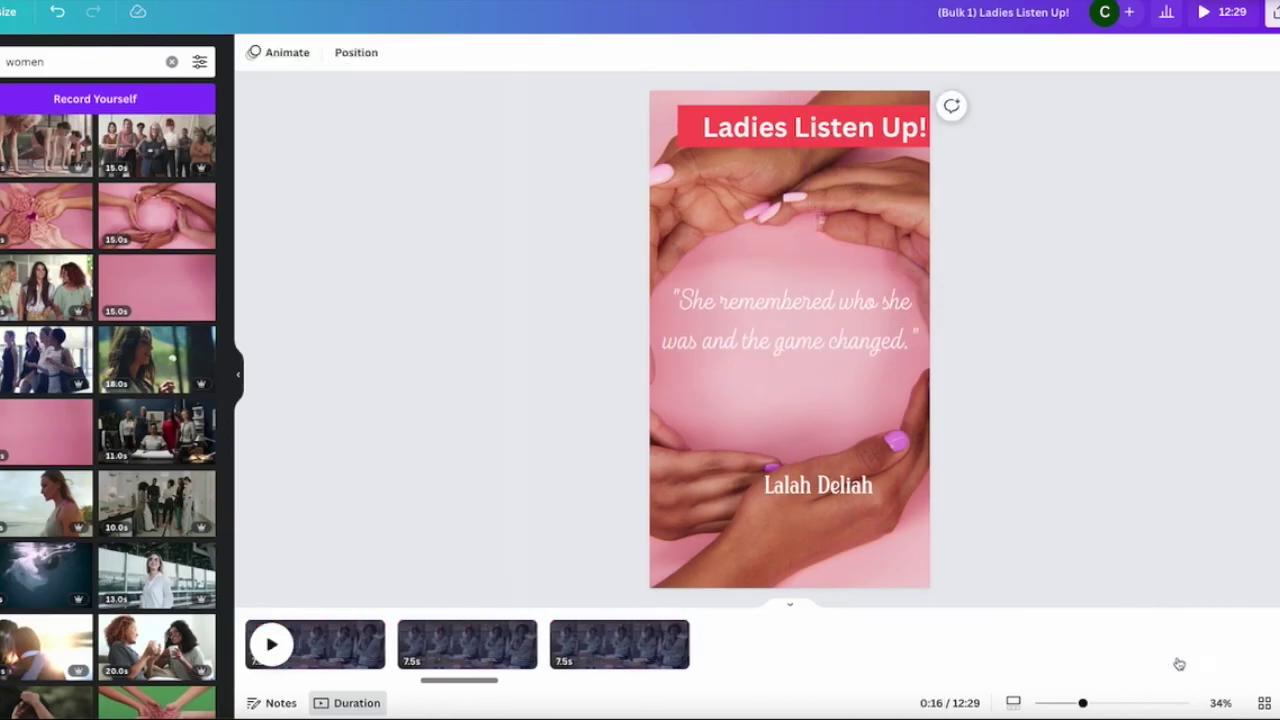
{"action": "scroll", "coordinate": [1207, 667], "scroll_direction": "left", "scroll_amount": 5}
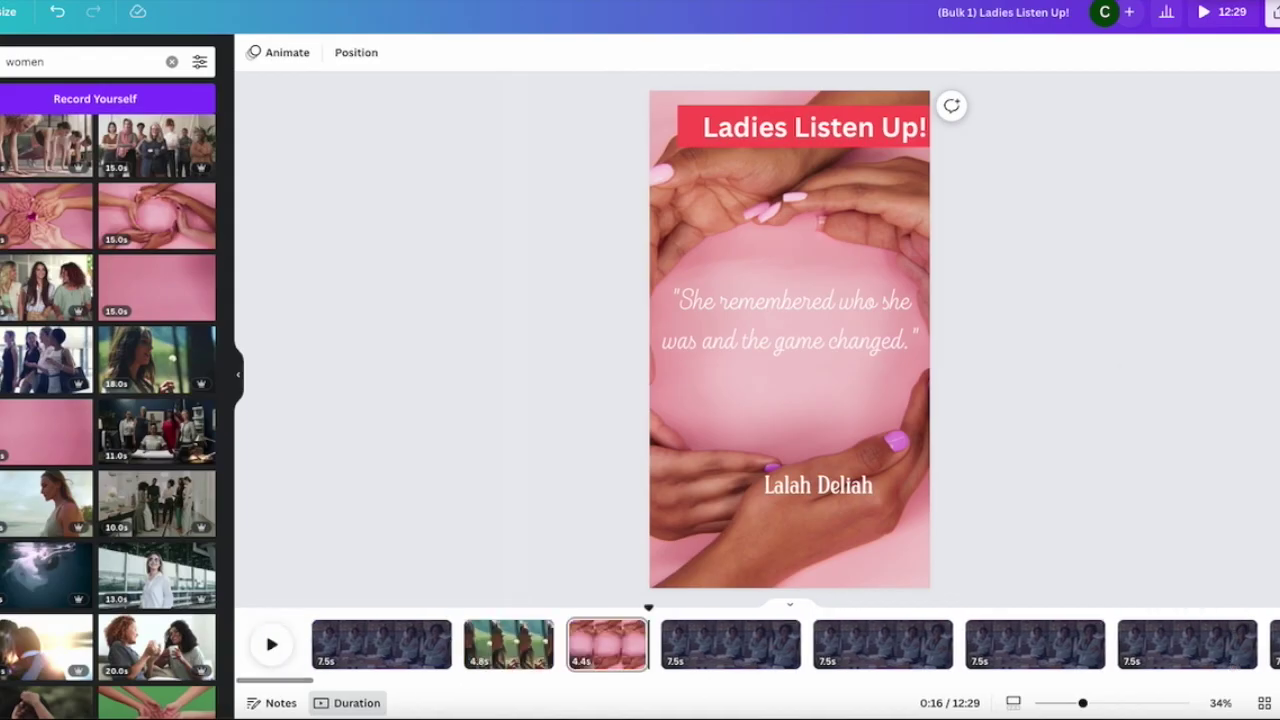
Step: Set up the download as MP4 Video at 1080p for all 100 pages
{"action": "left_click", "coordinate": [1268, 14]}
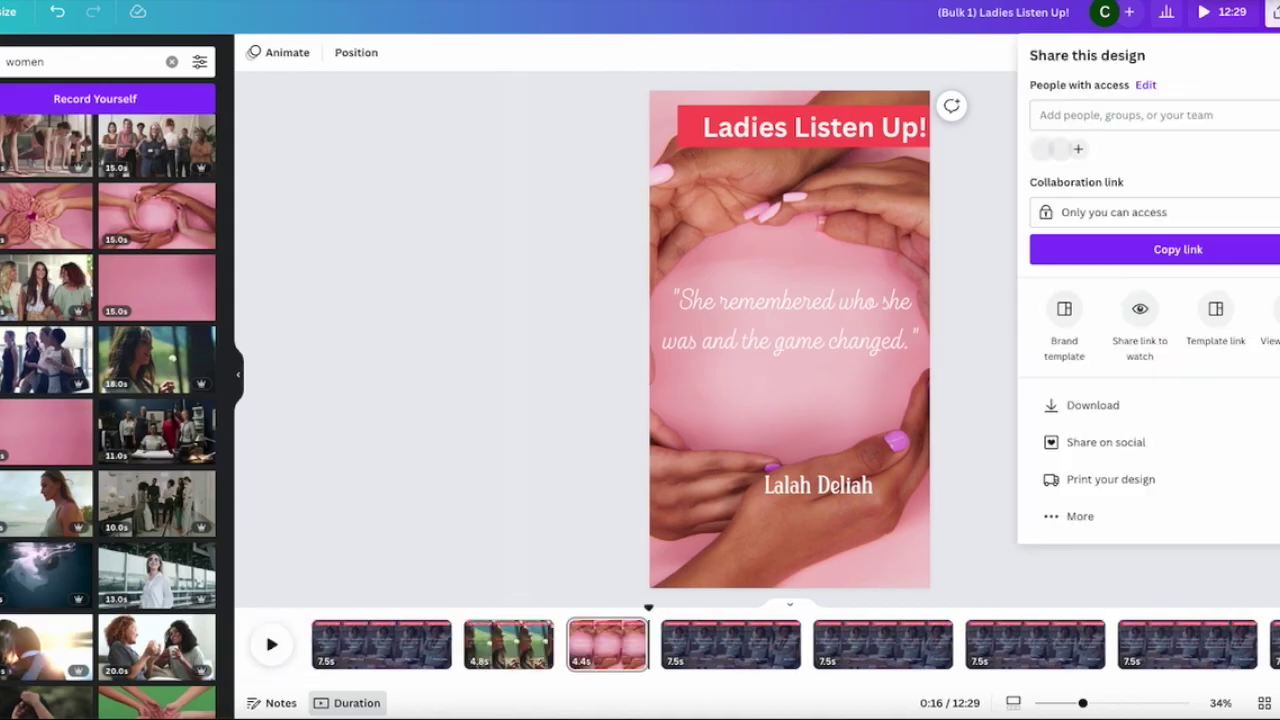
{"action": "left_click", "coordinate": [1149, 407]}
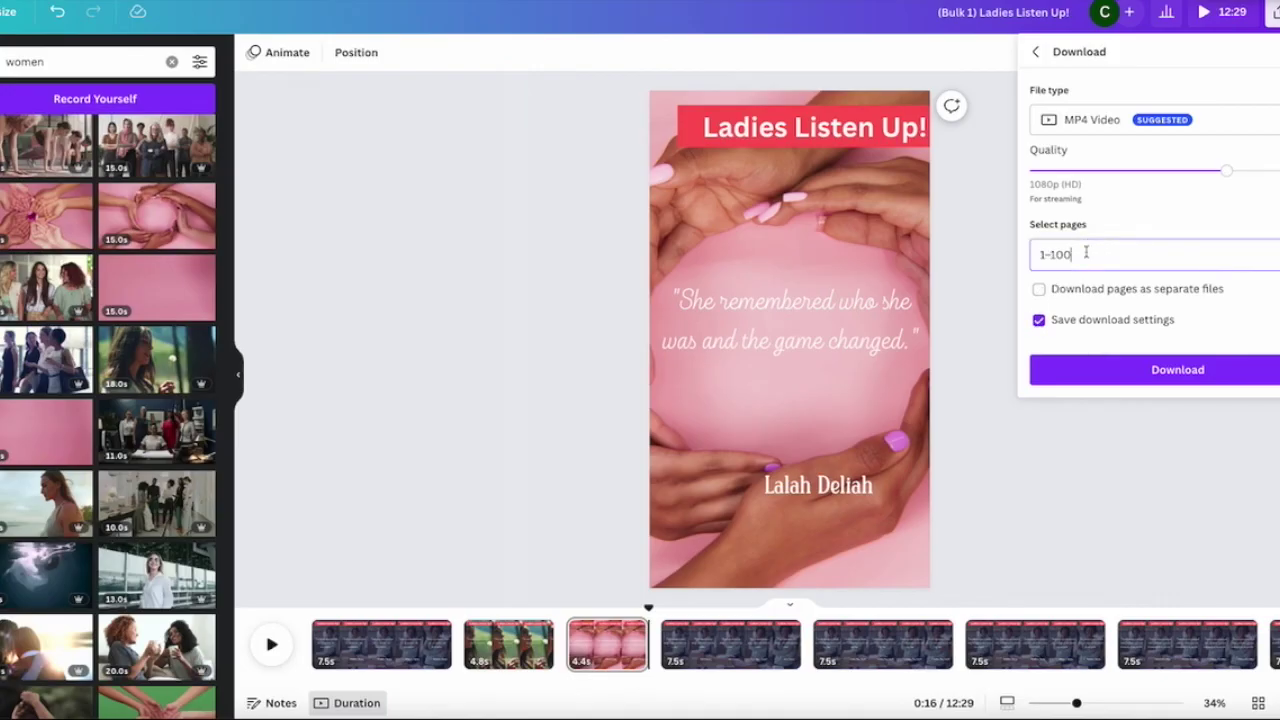
{"action": "left_click", "coordinate": [1230, 209]}
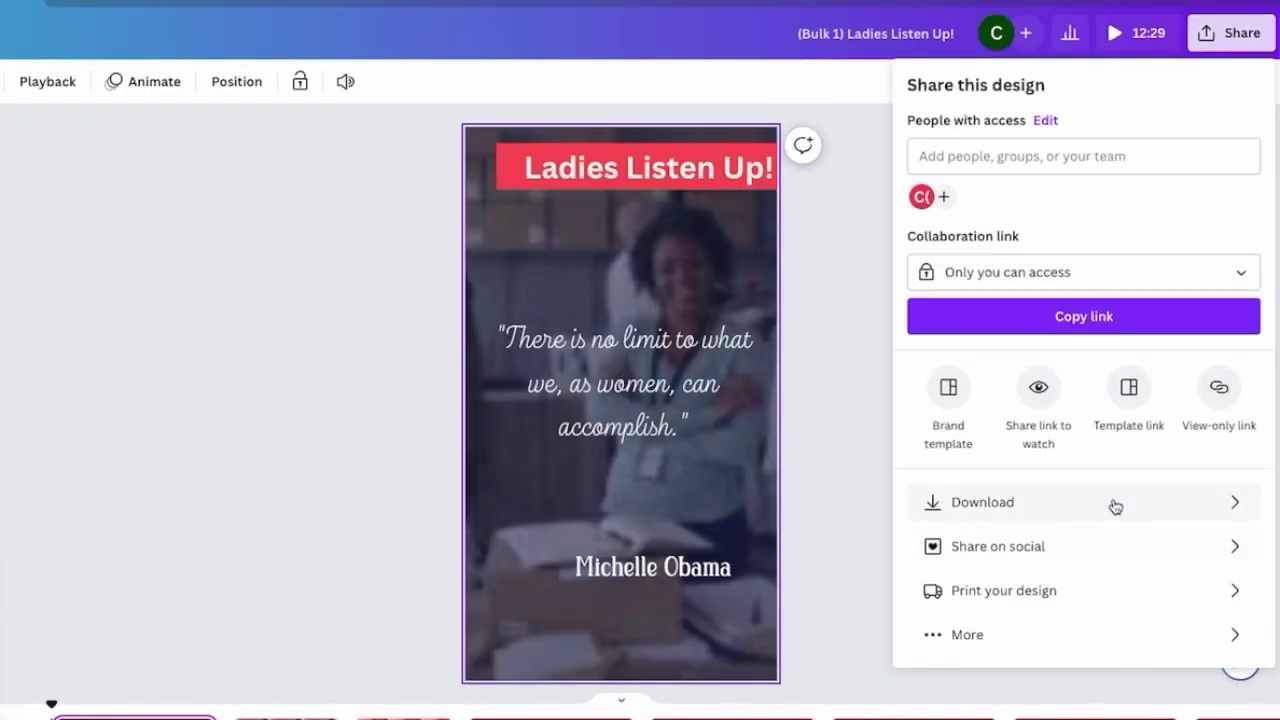
{"action": "left_click", "coordinate": [1114, 506]}
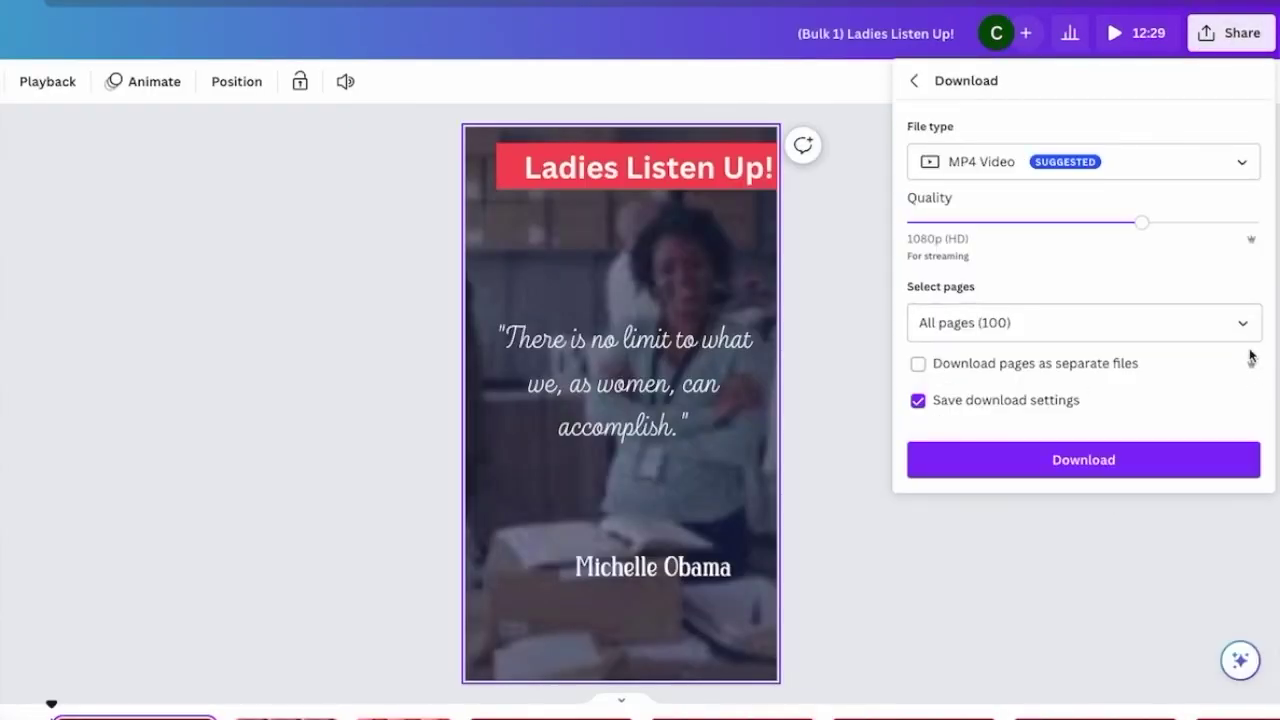